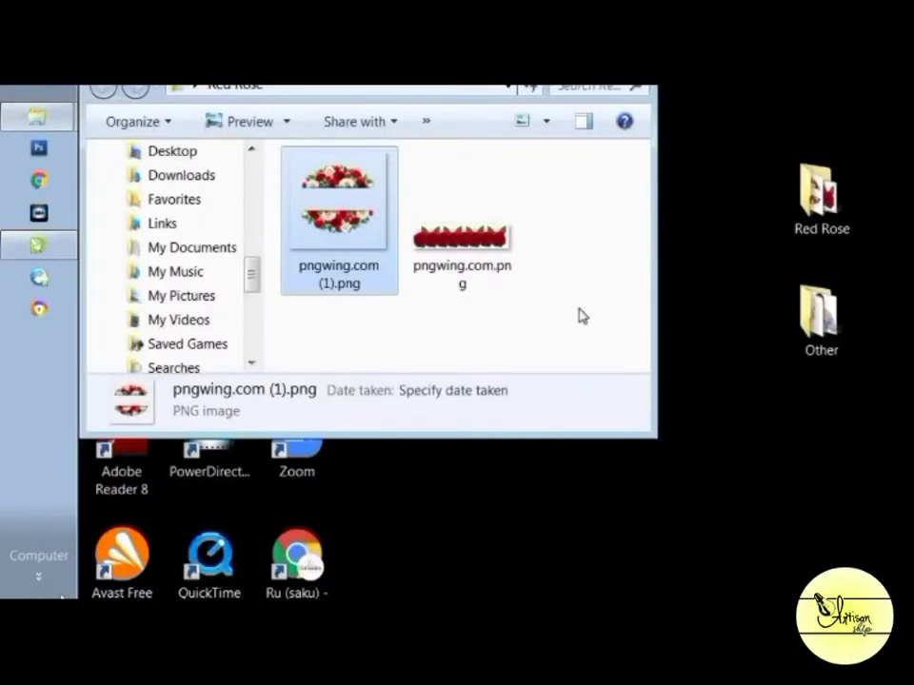
- Place the two flower PNG images in the drawing and scale down the oversized rose strip
mouse_move(576, 316)
mouse_down()
mouse_move(377, 204)
mouse_move(266, 245)
mouse_move(57, 249)
mouse_move(318, 340)
mouse_up()
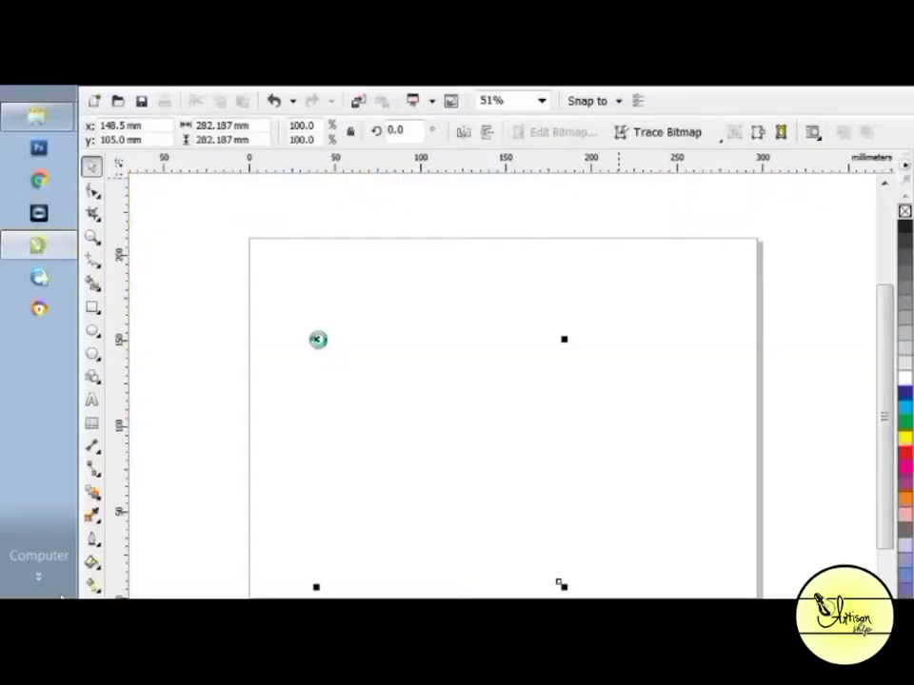
scroll(317, 339, down, 4)
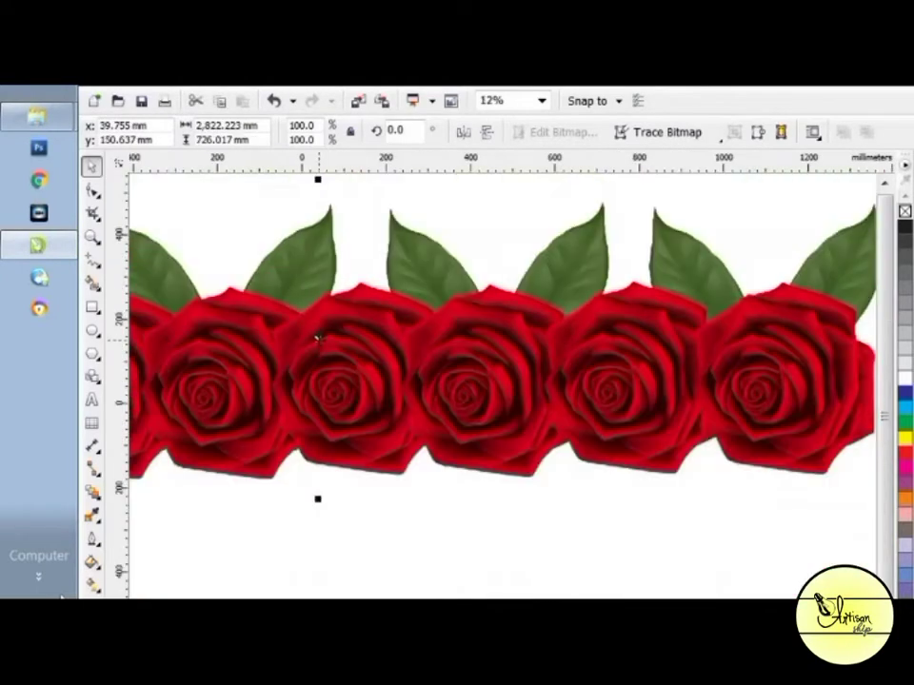
click(415, 299)
drag(414, 327, 494, 379)
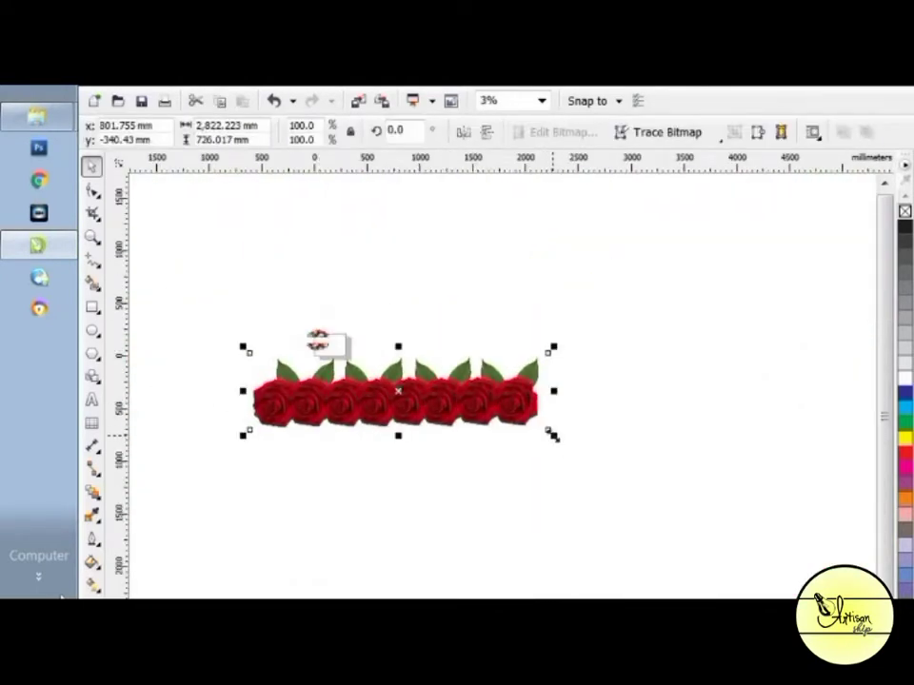
drag(553, 435, 332, 362)
scroll(327, 342, up, 4)
- Scale down the floral frame image and arrange it with the rose strip below the page
click(380, 320)
drag(380, 319, 660, 549)
drag(767, 629, 688, 551)
drag(641, 511, 377, 517)
click(536, 504)
drag(889, 310, 889, 279)
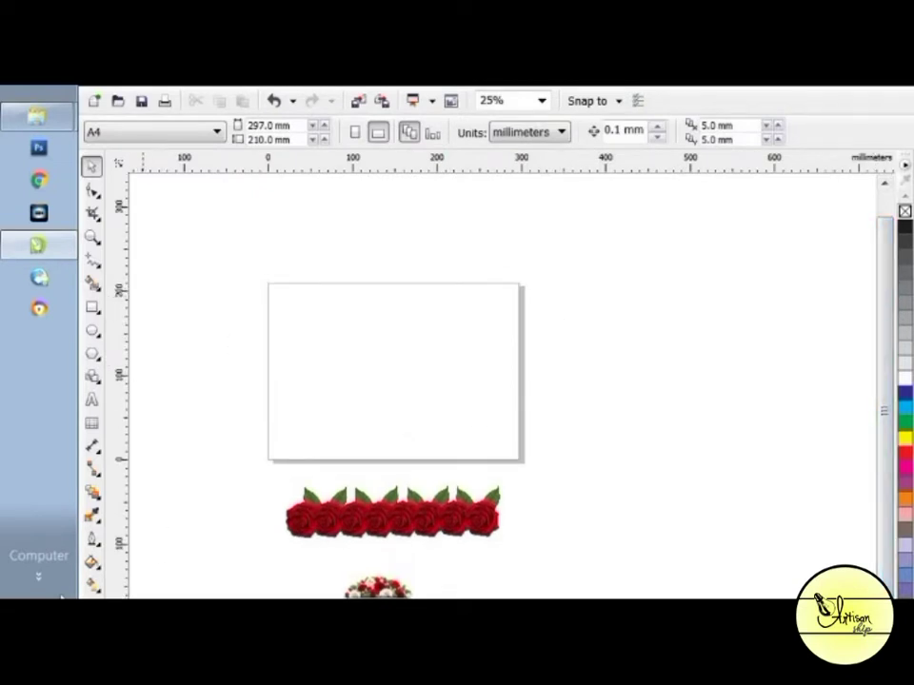
- Beside the page, add the 48 pt three-line text "Red Rose Pigmentation Night Cream" and, beneath it, the 24 pt line "With Extracts of roses"
scroll(703, 278, up, 1)
click(90, 405)
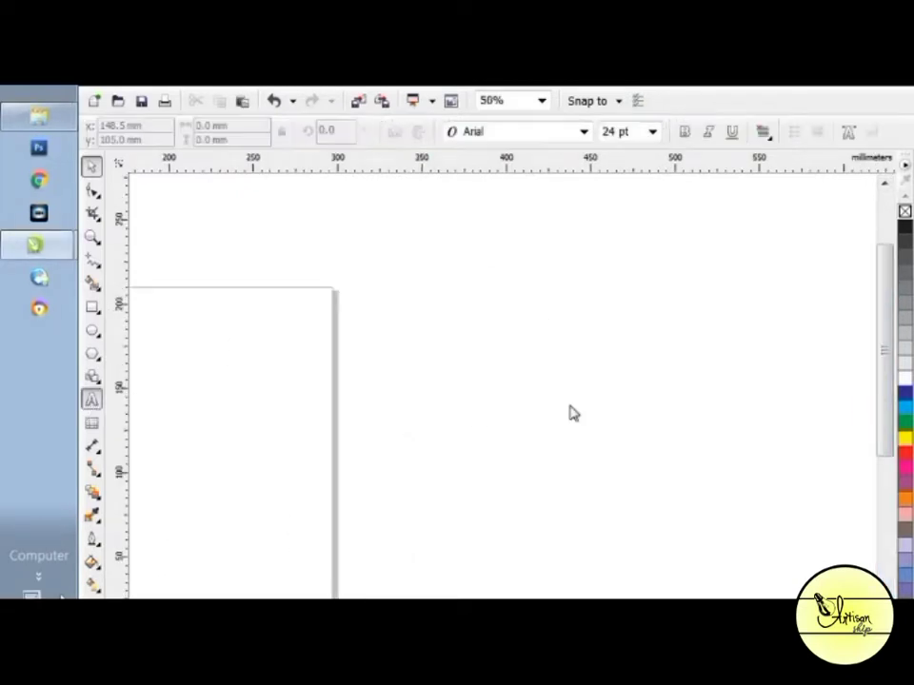
click(422, 371)
click(653, 133)
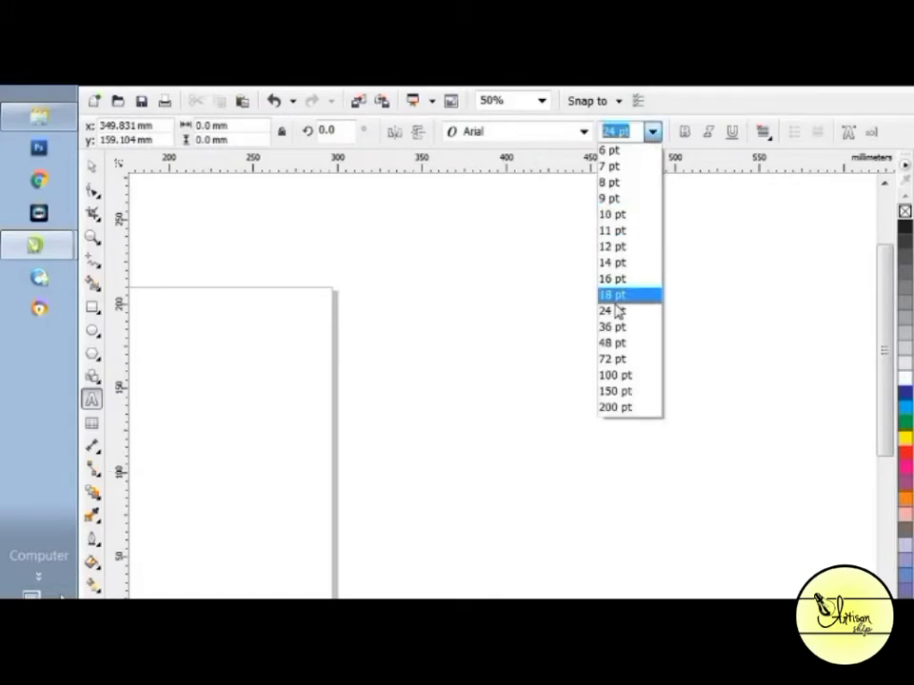
click(619, 344)
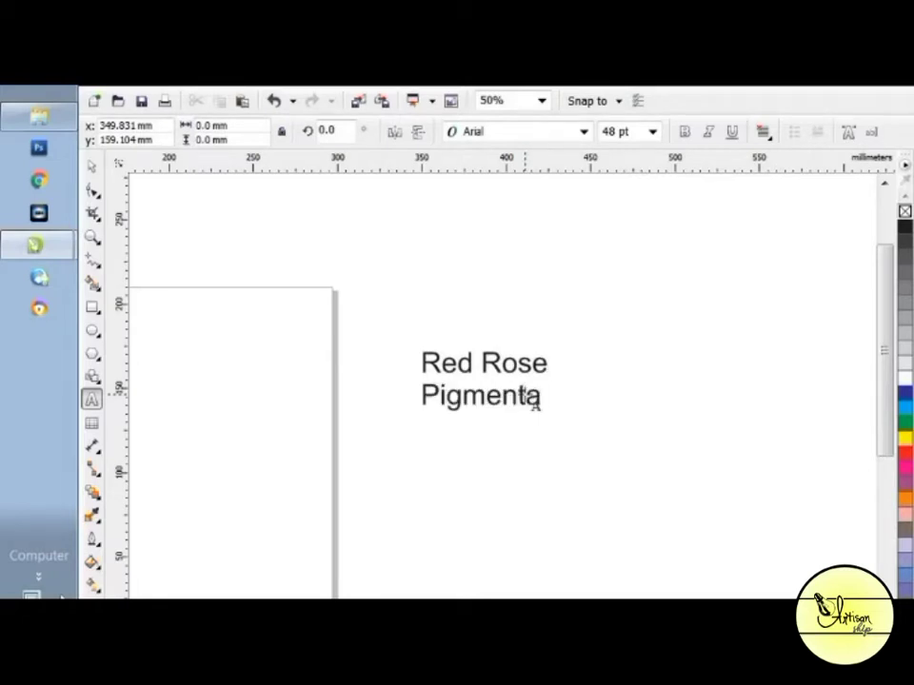
text(on)
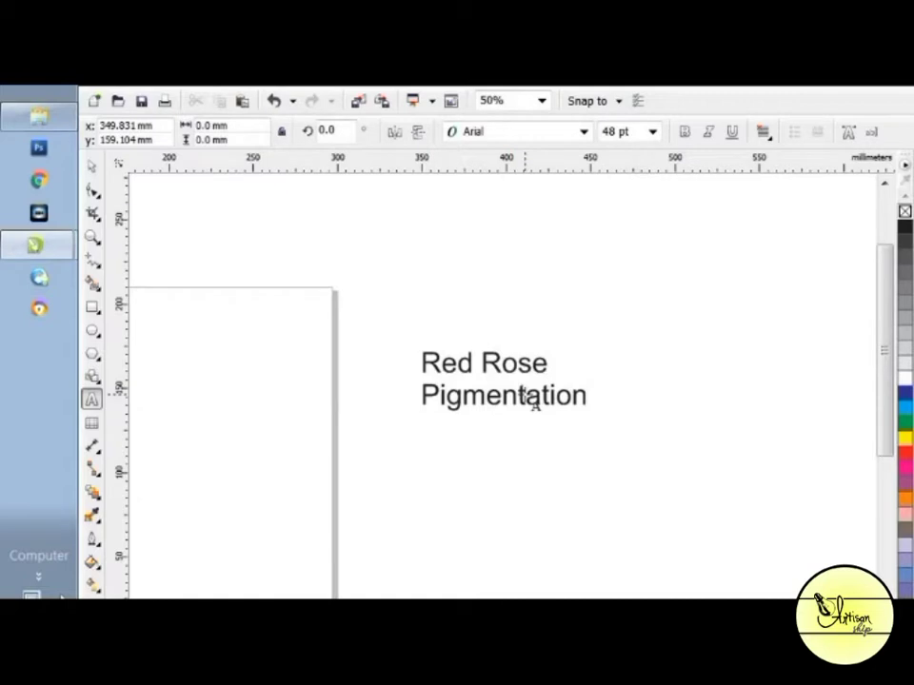
text( Night Cr)
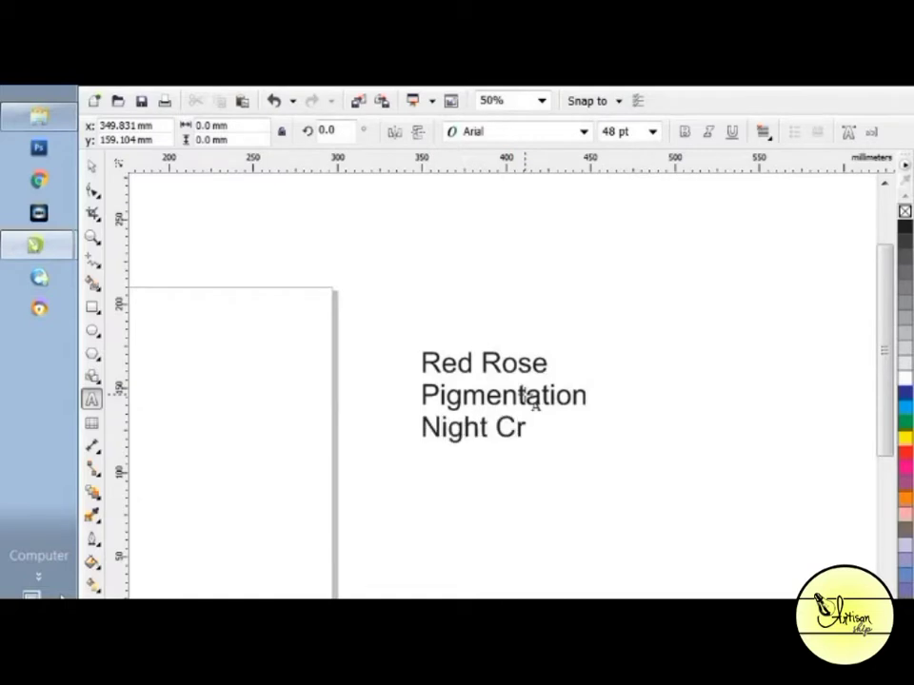
key(Escape)
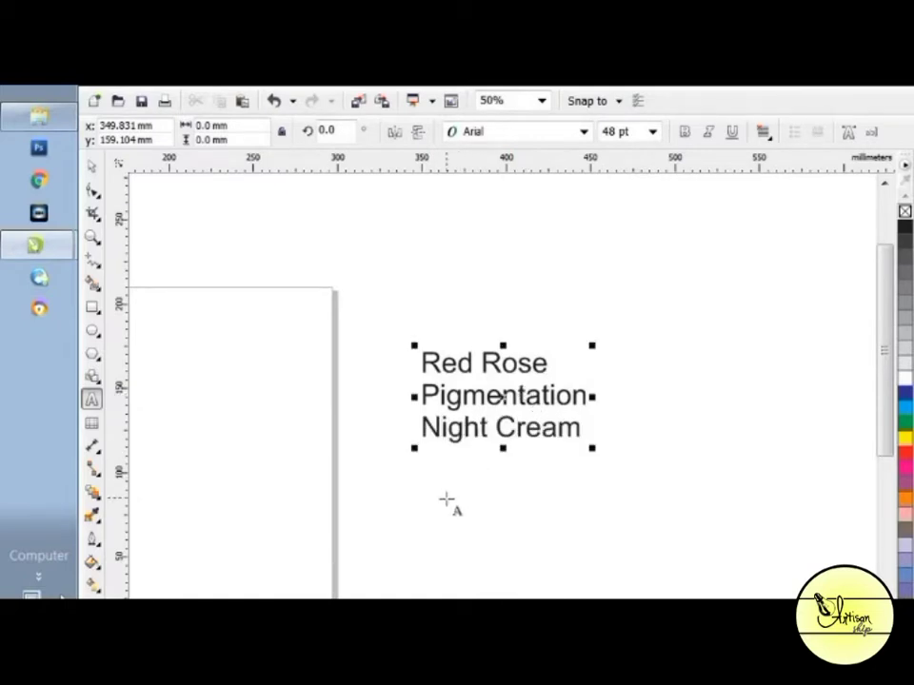
click(445, 498)
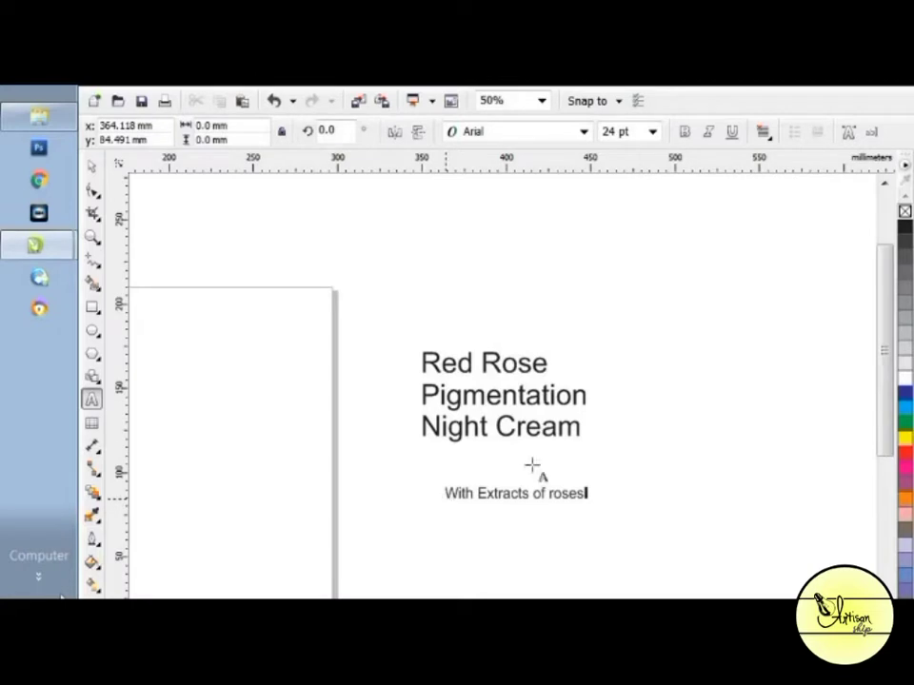
- Centre-align the product title and set its "Night Cream" line to 18 pt
click(460, 363)
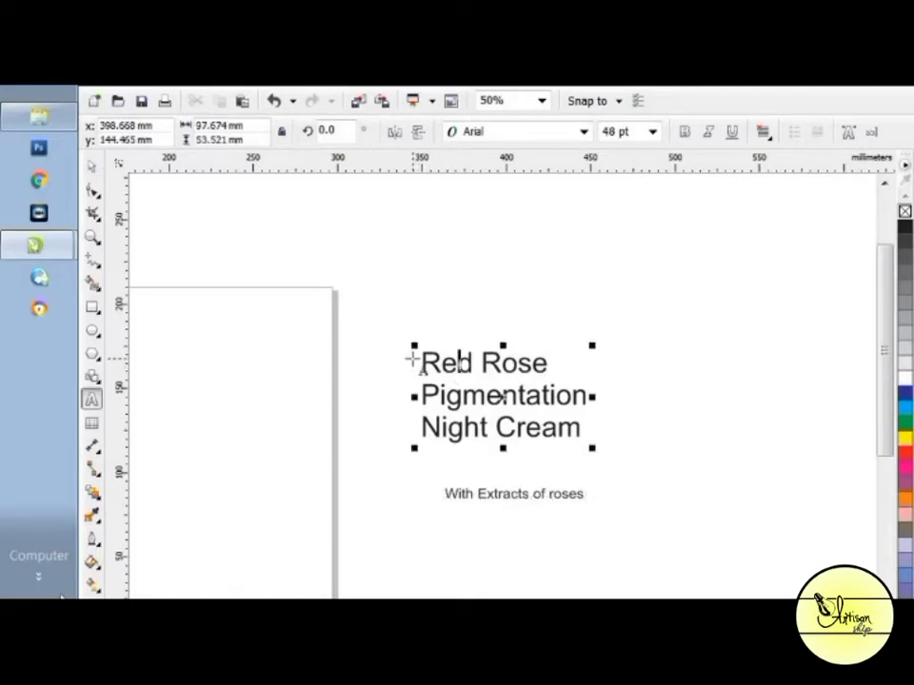
key(ctrl+a)
click(762, 131)
click(648, 204)
click(524, 393)
drag(433, 432, 591, 423)
click(653, 131)
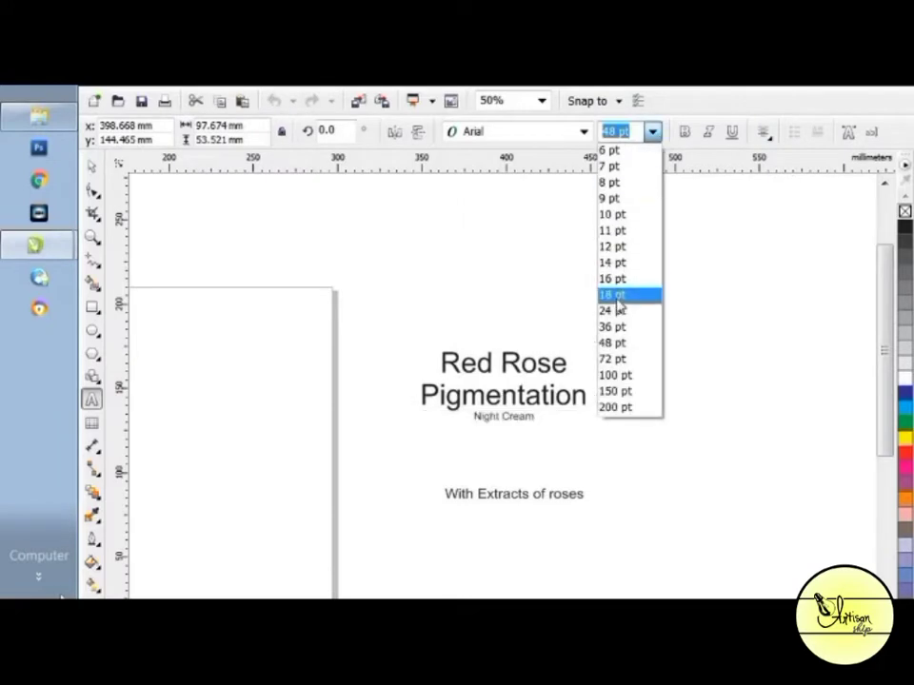
click(617, 296)
- Set "Red Rose Pigmentation" in Century Gothic and resize the "Night Cream" line to 20 pt
click(480, 353)
drag(440, 362, 587, 396)
click(583, 132)
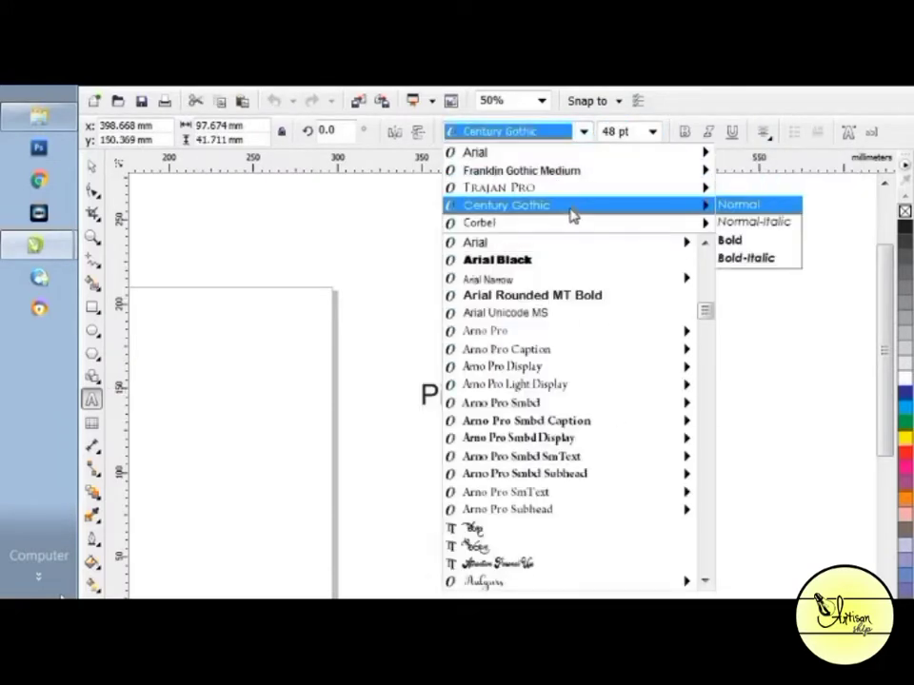
click(571, 206)
click(505, 366)
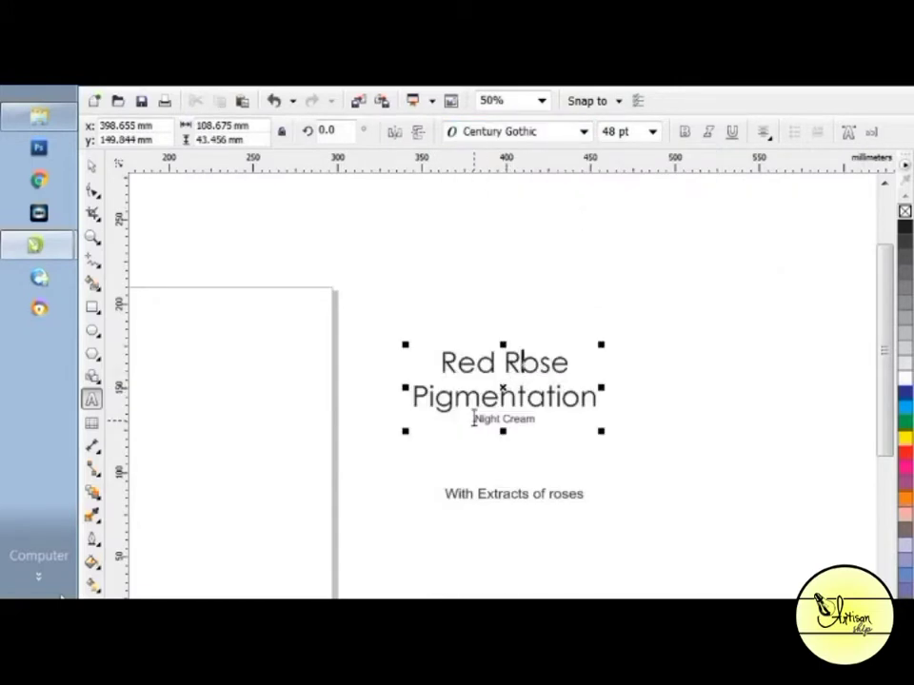
drag(473, 419, 535, 419)
click(606, 132)
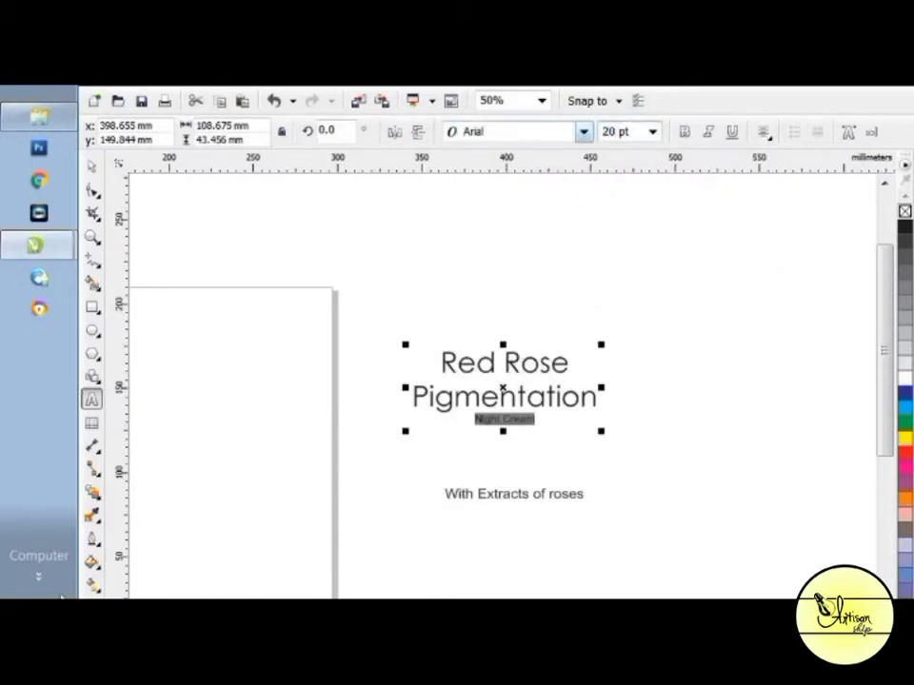
- Enclose "With Extracts of roses" in parentheses and apply black to its words
click(448, 492)
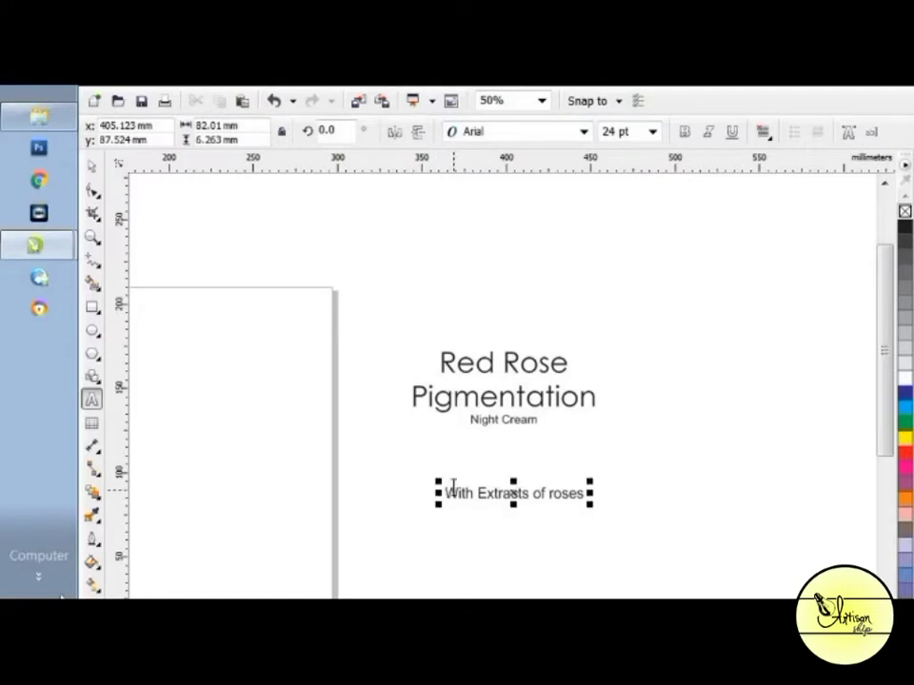
text(()
click(590, 491)
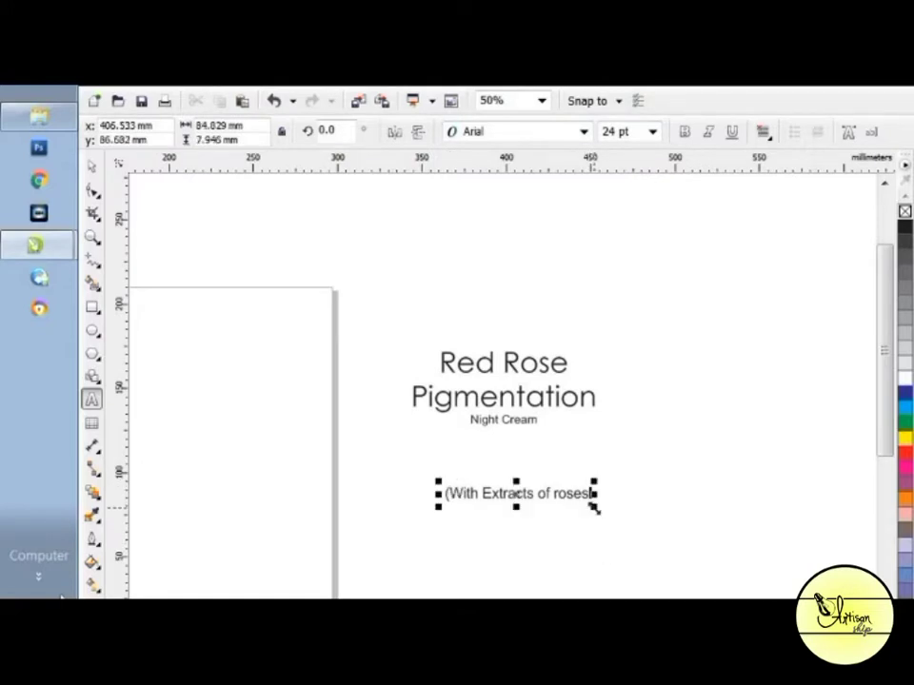
text())
drag(450, 491, 590, 490)
click(903, 232)
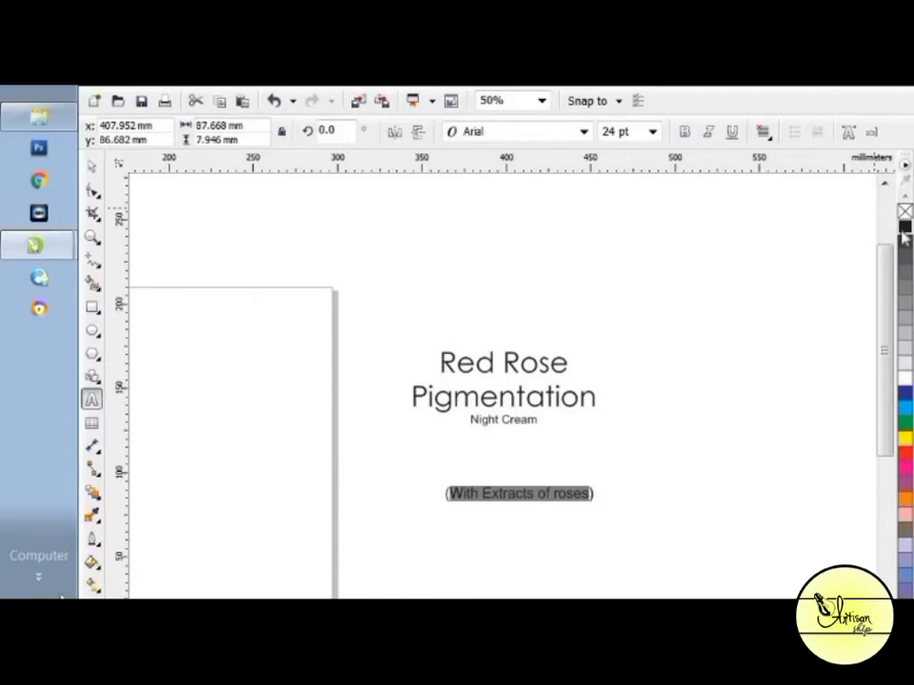
- Move the "(With Extracts of roses)" line up close beneath the product title
click(92, 174)
click(423, 461)
drag(484, 497, 474, 444)
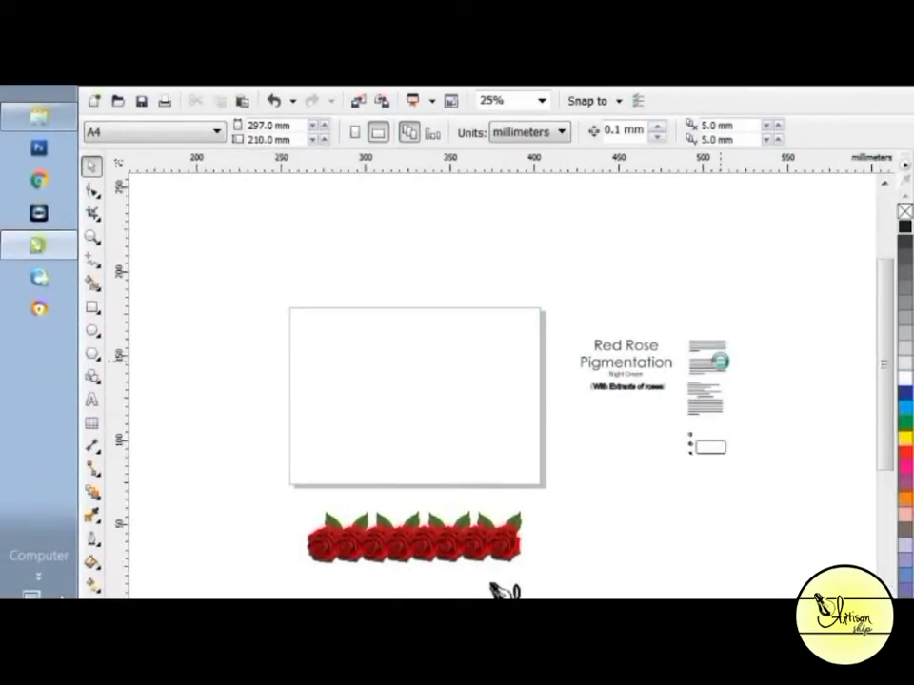
- Draw a square about 61 mm wide on the A4 page
scroll(719, 361, up, 3)
mouse_move(888, 333)
mouse_down()
mouse_move(889, 378)
mouse_move(887, 337)
mouse_up()
scroll(586, 432, down, 2)
scroll(379, 555, left, 2)
scroll(503, 385, left, 3)
drag(885, 416, 865, 444)
click(93, 308)
drag(340, 381, 444, 486)
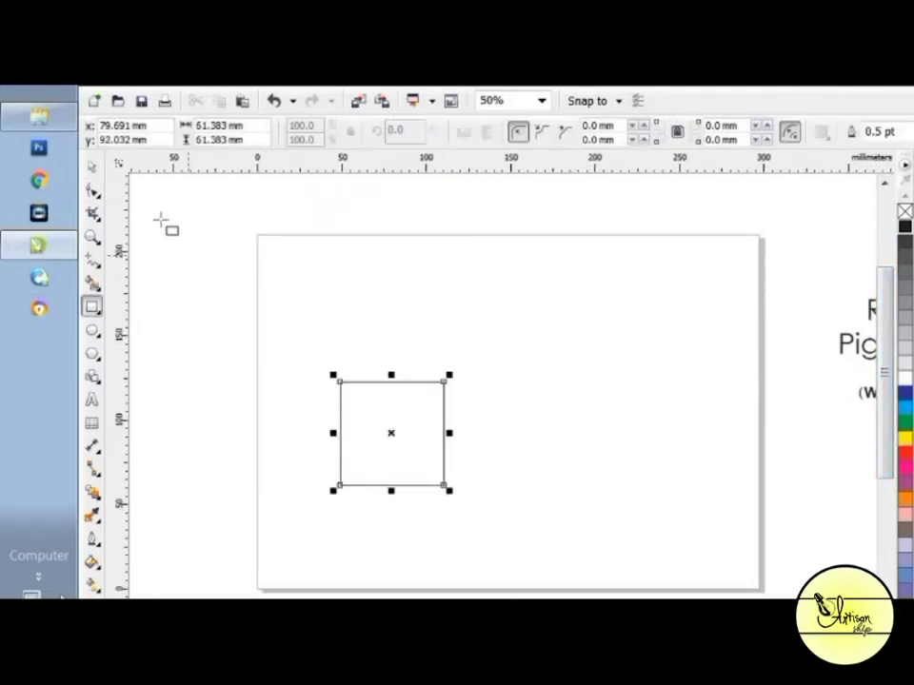
click(345, 381)
key(Escape)
- Change the drawing units to centimeters and set the square's size to 6 × 6 cm
click(529, 131)
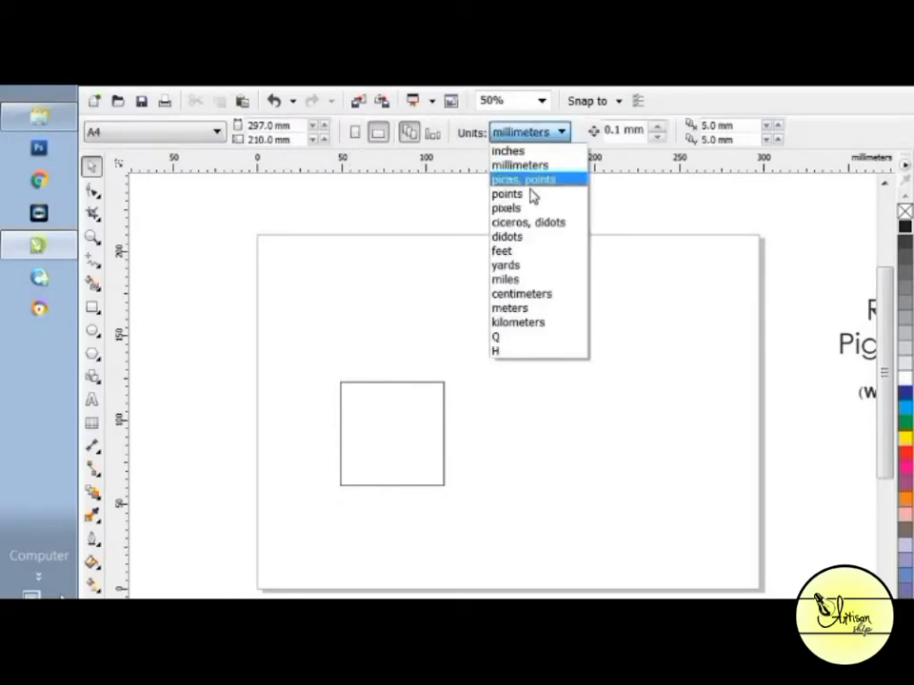
click(527, 294)
click(372, 381)
drag(256, 127, 197, 145)
text(66)
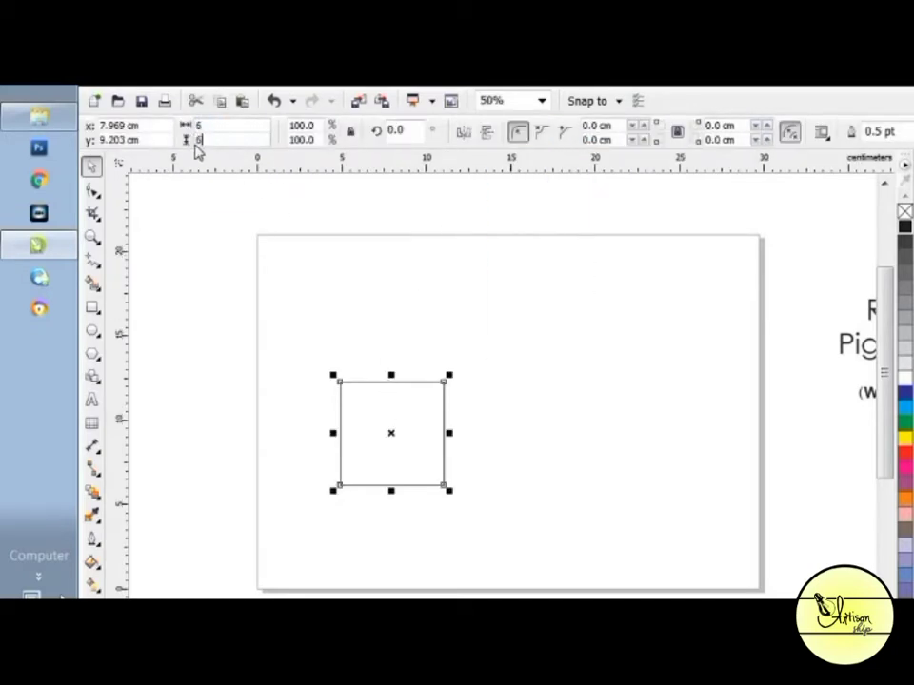
key(Return)
key(Escape)
- Duplicate the square to form a horizontal row of four adjoining squares across the page
drag(390, 435, 470, 411)
shift+click(403, 413)
drag(295, 396, 643, 399)
- Copy the third square directly above the row and the first square directly below it
click(571, 412)
drag(556, 451, 563, 268)
click(387, 387)
drag(355, 343, 352, 551)
- Create a flap rectangle below the lowest square and set its height to 1 cm
scroll(349, 567, up, 2)
drag(365, 312, 393, 574)
drag(254, 141, 140, 164)
text(1)
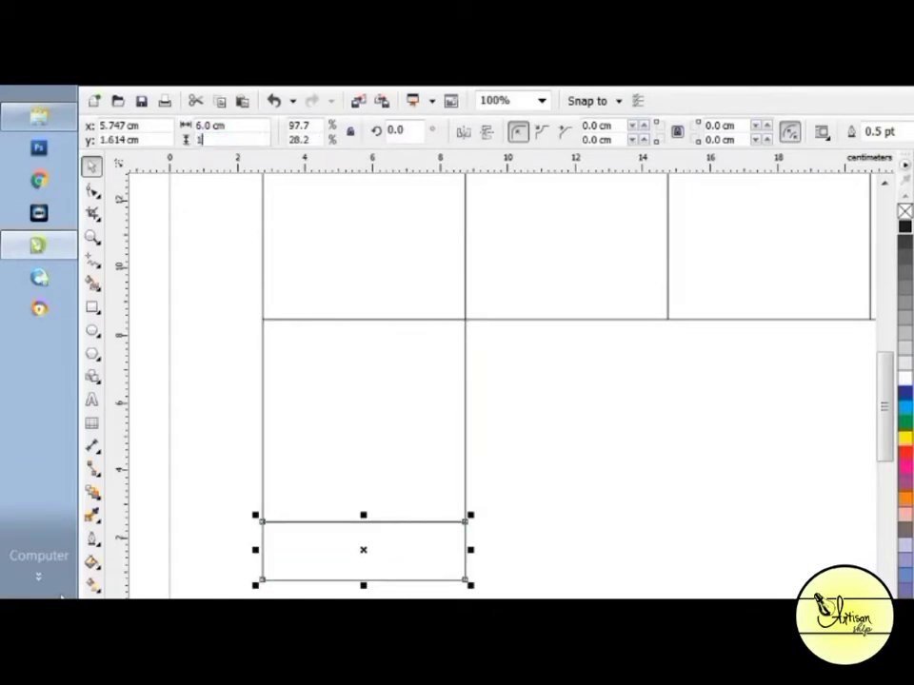
key(Return)
- Nudge the bottom flap up until it sits flush against the lowest square
click(501, 565)
click(397, 562)
scroll(398, 562, up, 2)
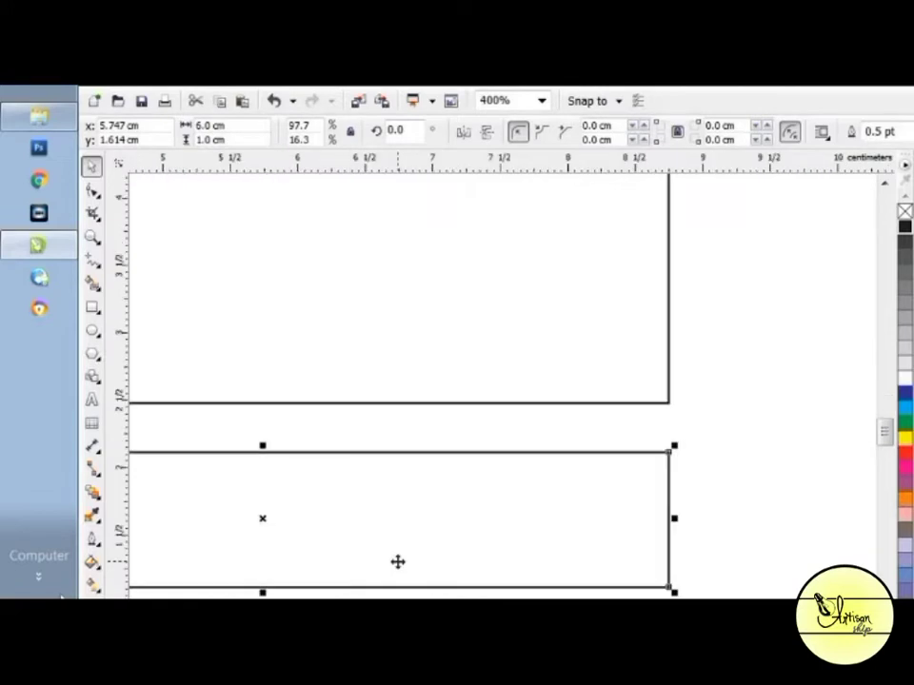
key(Up)
key(Up)
key(Up)
key(Up)
key(Up)
key(Up)
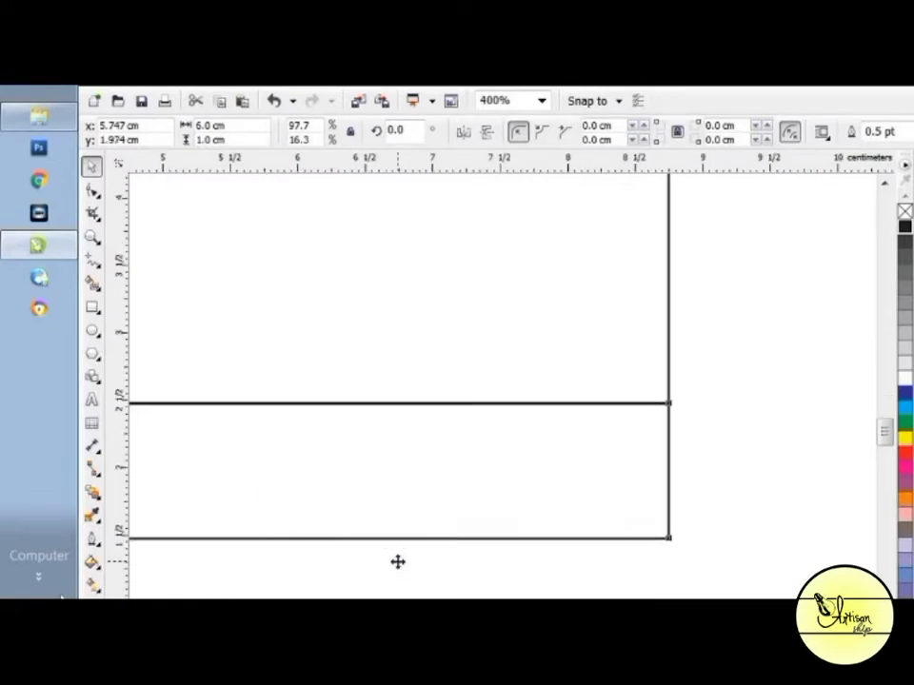
- Create a matching flap above the uppermost square and set its height to 1 cm
scroll(398, 562, down, 3)
click(581, 339)
drag(581, 346, 576, 210)
click(216, 140)
text(1)
key(Return)
- Nudge the top flap down until it sits flush against the uppermost square
scroll(628, 200, up, 2)
key(Down)
key(Down)
key(Down)
key(Down)
key(Down)
key(Down)
key(Down)
key(Down)
key(Down)
key(Down)
key(Down)
key(Down)
key(Down)
key(Down)
key(Down)
key(Down)
key(Down)
key(Down)
key(Down)
key(Down)
scroll(626, 335, up, 1)
key(Down)
key(Down)
scroll(625, 335, up, 2)
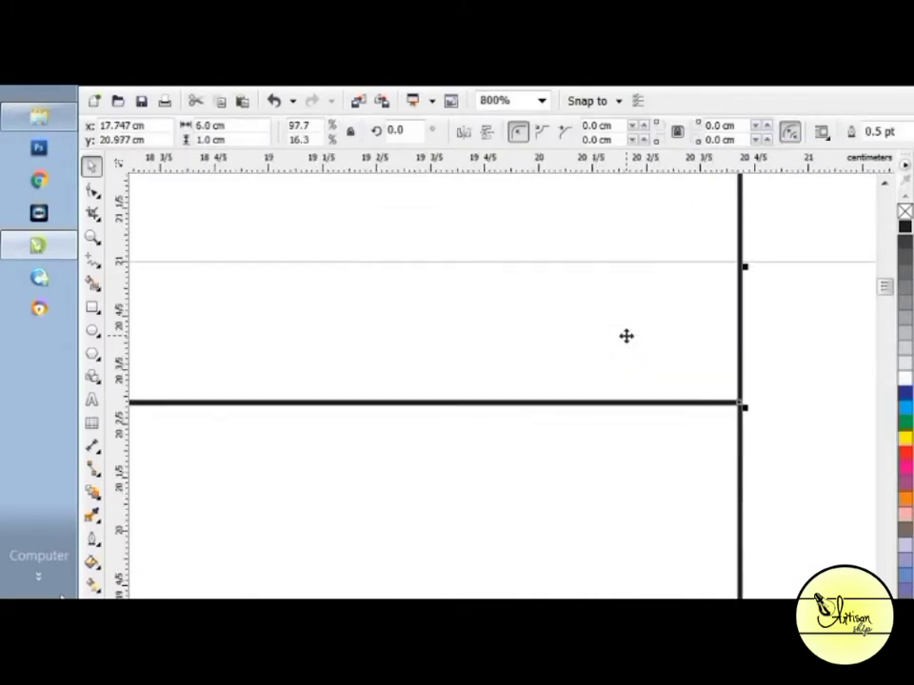
- Create a side flap on the outer edge of the row's first square and set its width to 1 cm
scroll(625, 335, down, 5)
scroll(681, 413, up, 1)
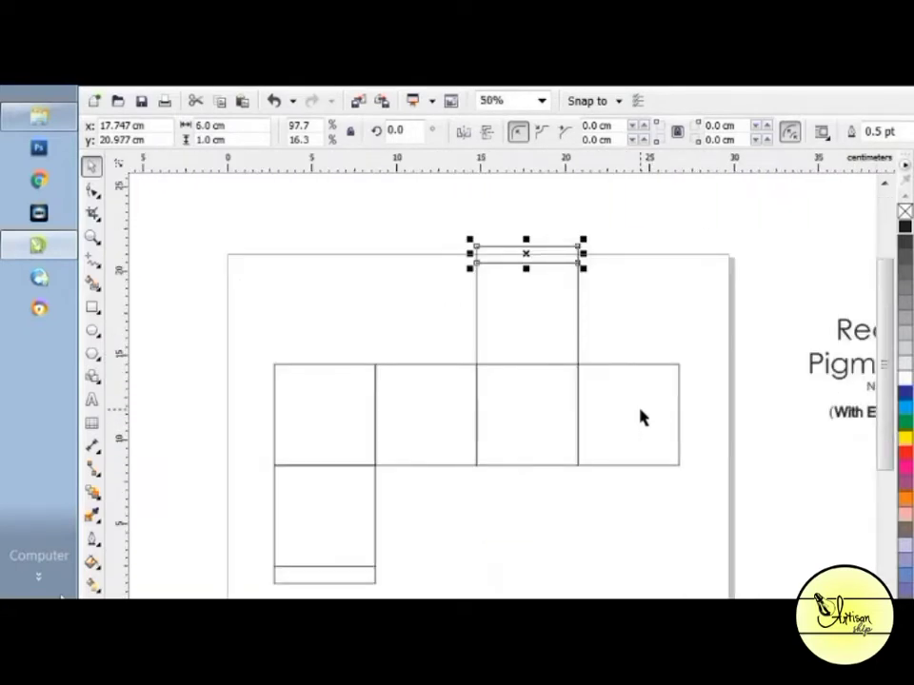
click(440, 215)
scroll(440, 215, down, 1)
scroll(349, 305, up, 2)
click(544, 338)
drag(593, 350, 354, 348)
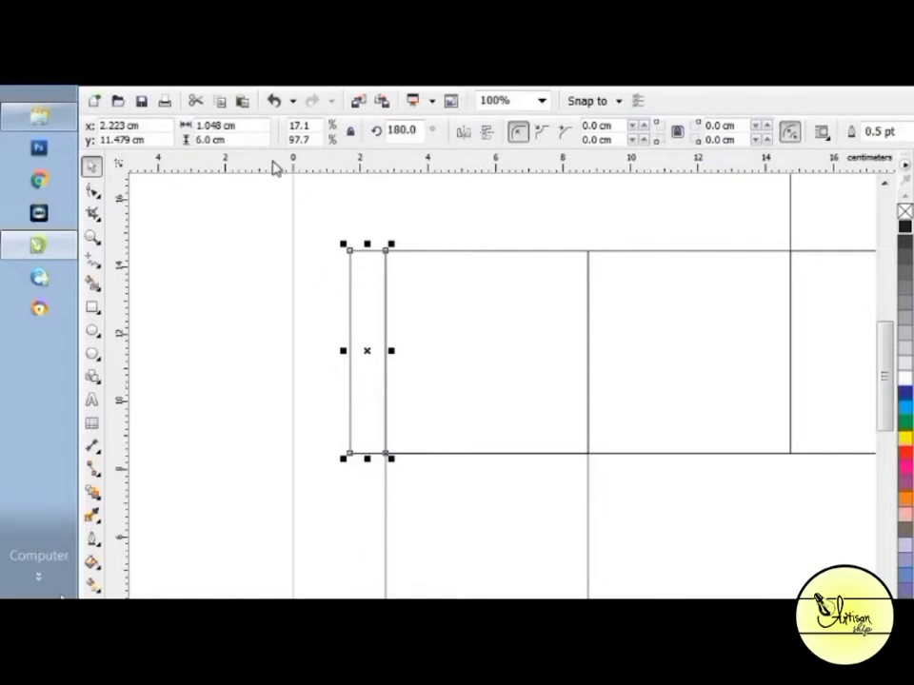
click(215, 126)
text(1)
key(Return)
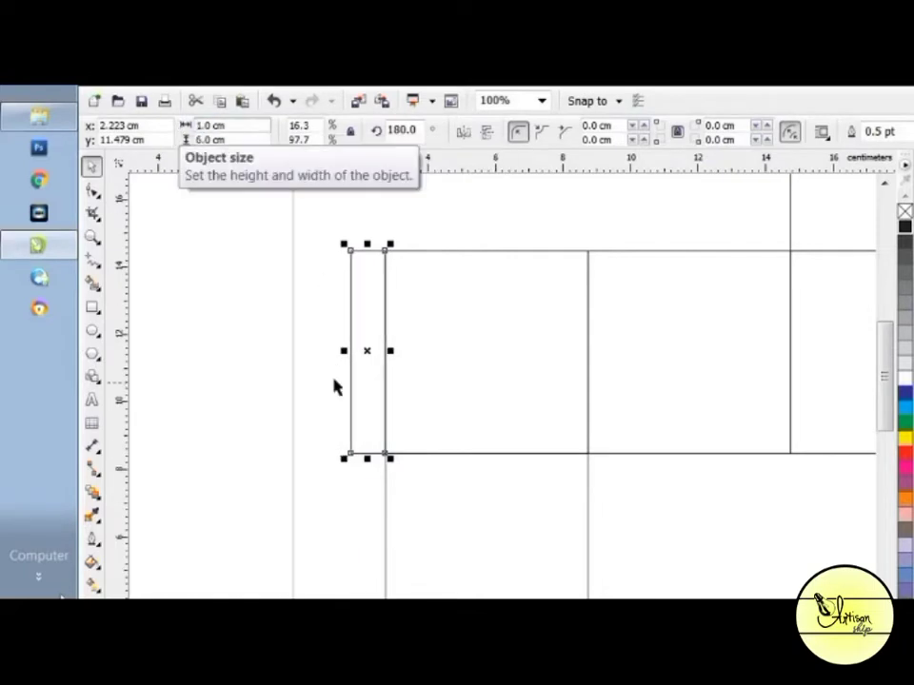
- Nudge the side flap toward the first square until their edges meet
click(334, 386)
scroll(384, 293, up, 1)
click(363, 298)
scroll(362, 298, up, 2)
key(Right)
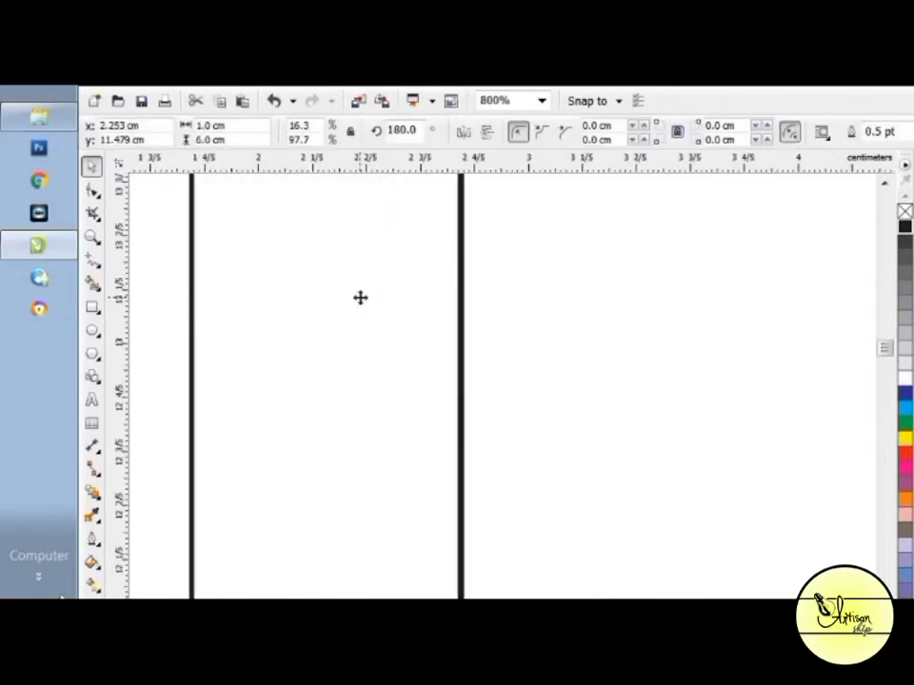
scroll(359, 298, down, 2)
click(134, 296)
- Trace a closed tapered flap about 1 cm wide and 6 cm tall over the rectangular side flap with the Bézier tool
click(91, 265)
right_click(90, 266)
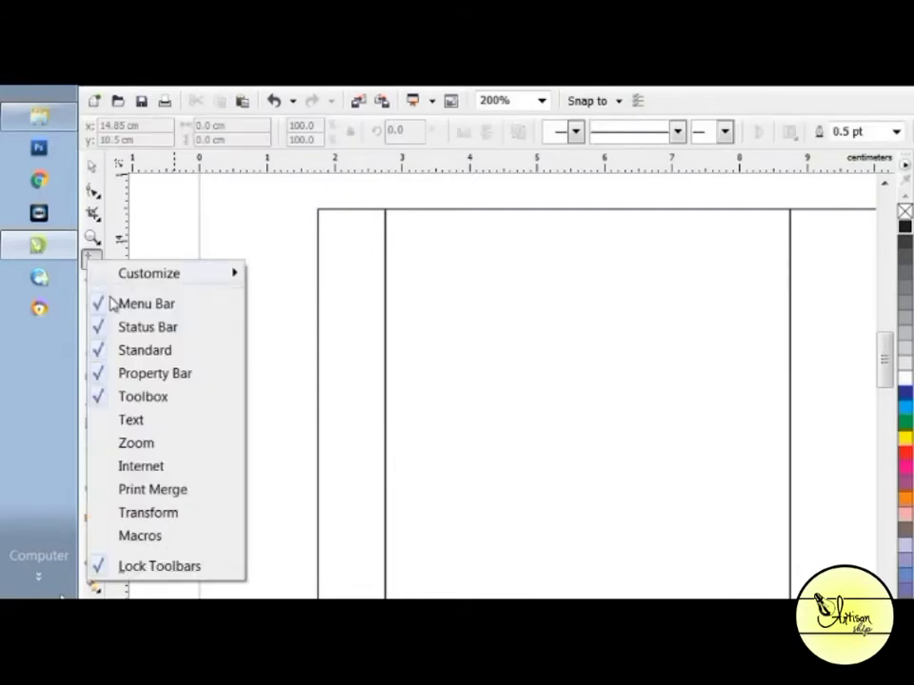
click(96, 266)
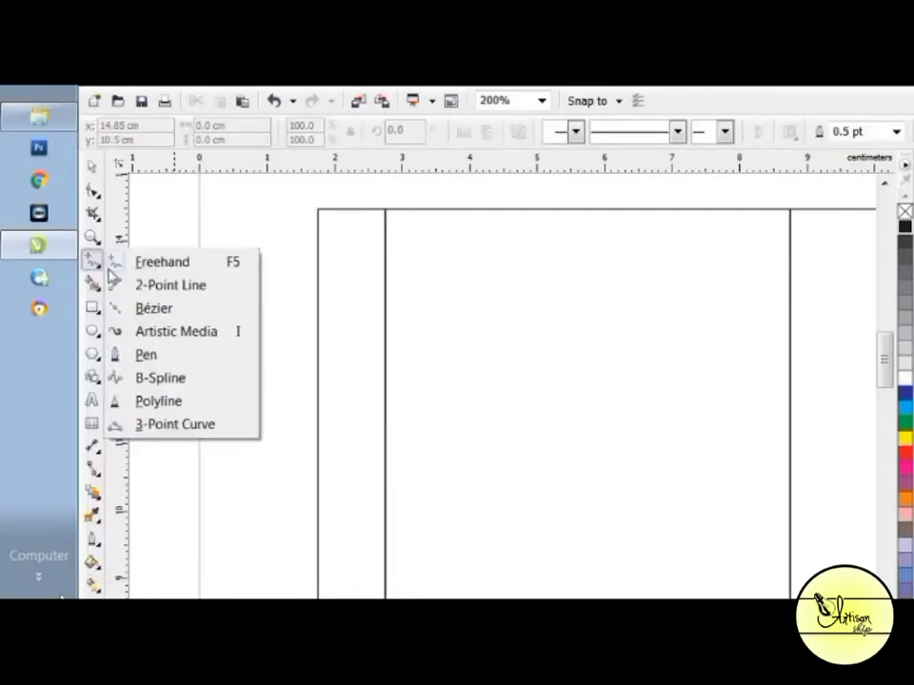
click(152, 307)
scroll(385, 206, up, 3)
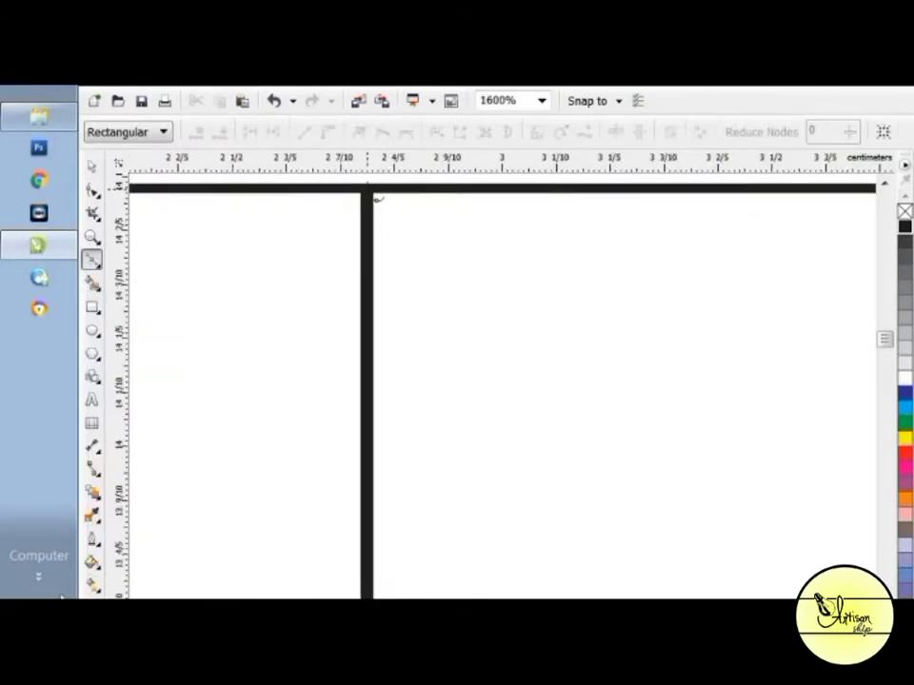
scroll(367, 189, down, 2)
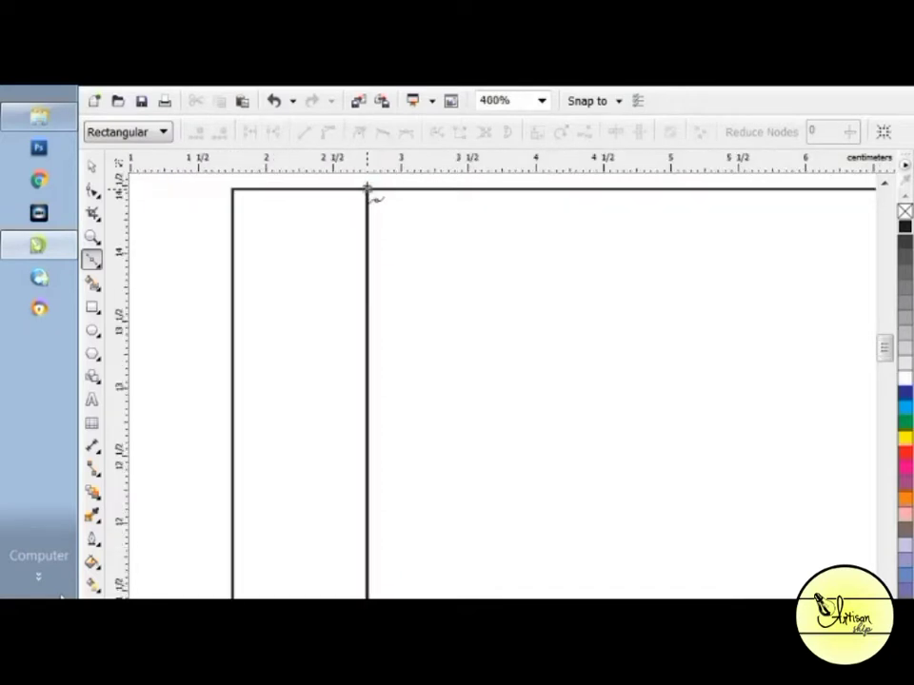
click(232, 274)
scroll(234, 300, down, 3)
scroll(233, 361, up, 3)
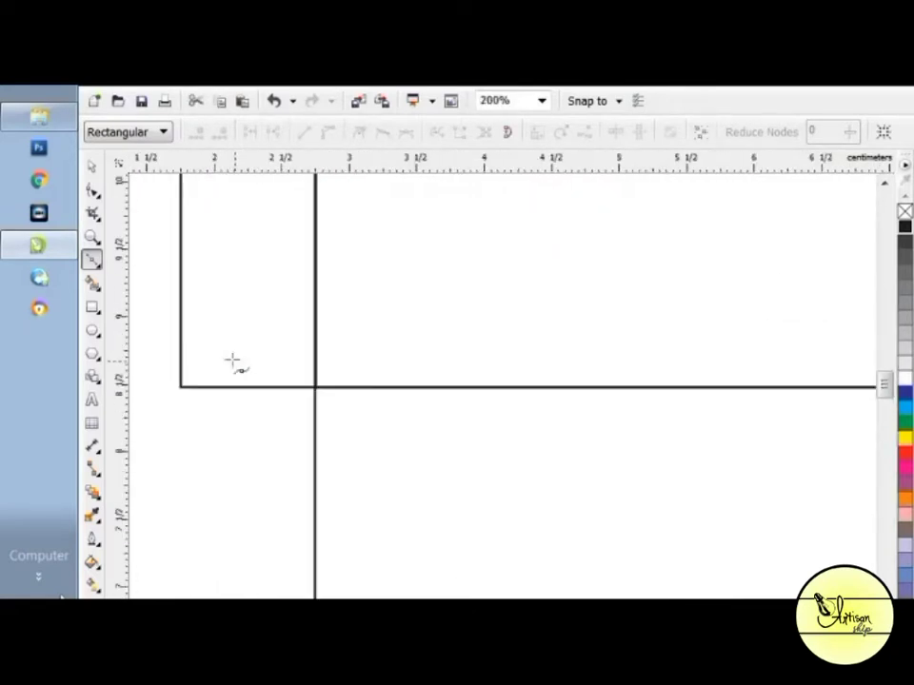
click(180, 284)
click(314, 285)
click(316, 387)
scroll(318, 380, down, 4)
scroll(323, 362, up, 5)
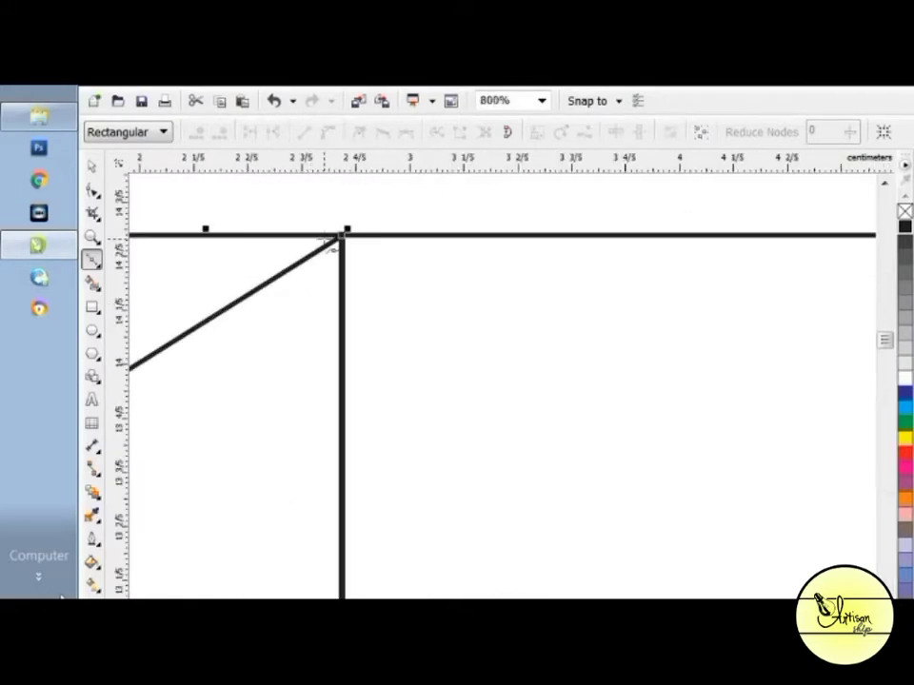
scroll(345, 242, down, 3)
- Delete the original rectangular side flap and keep only the tapered outline beside the row's first square
click(94, 167)
click(307, 255)
click(312, 240)
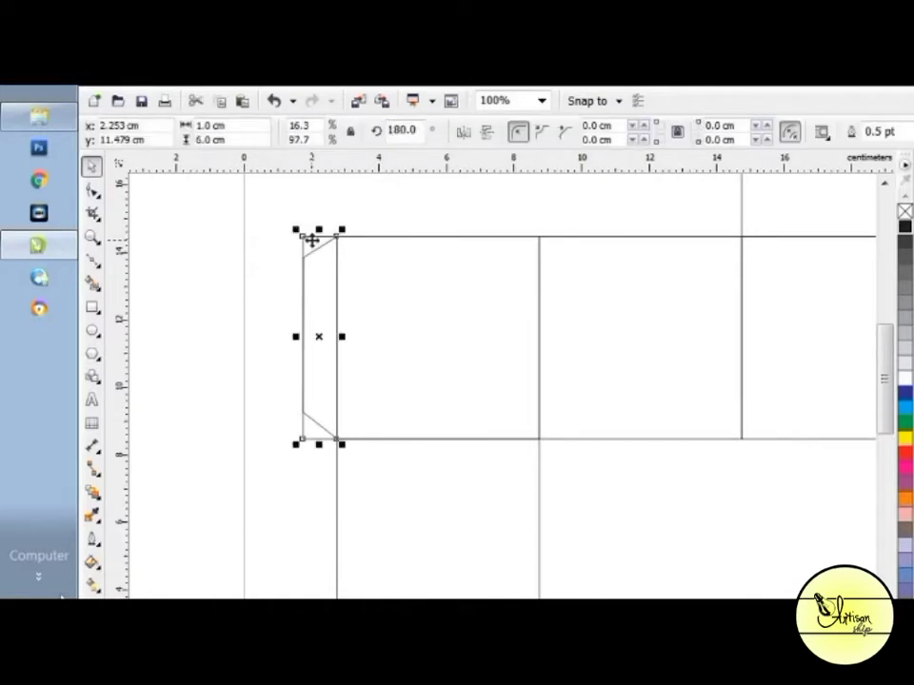
click(255, 313)
click(316, 326)
scroll(316, 326, up, 4)
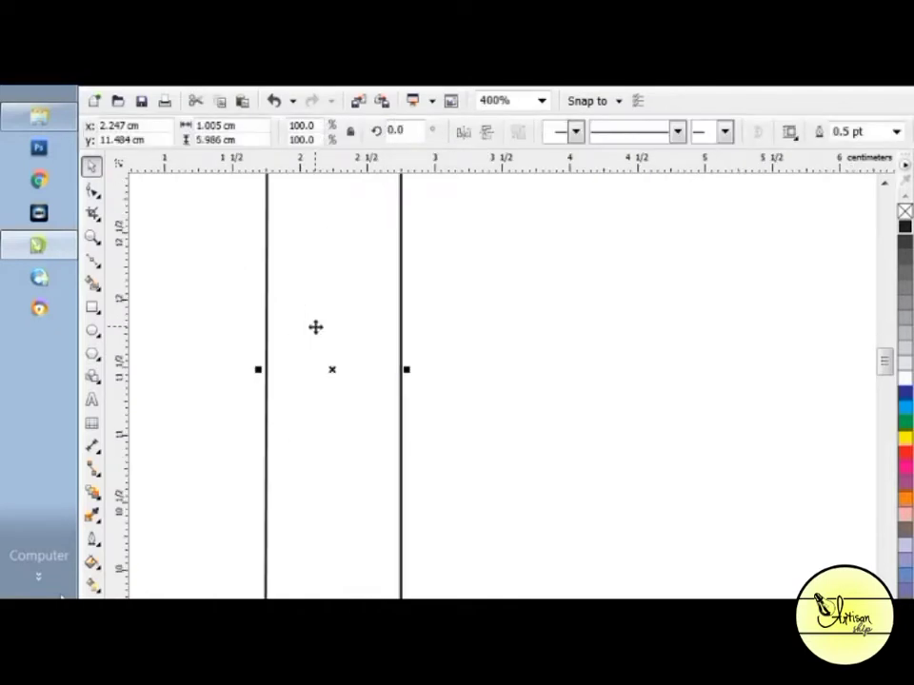
scroll(316, 326, down, 4)
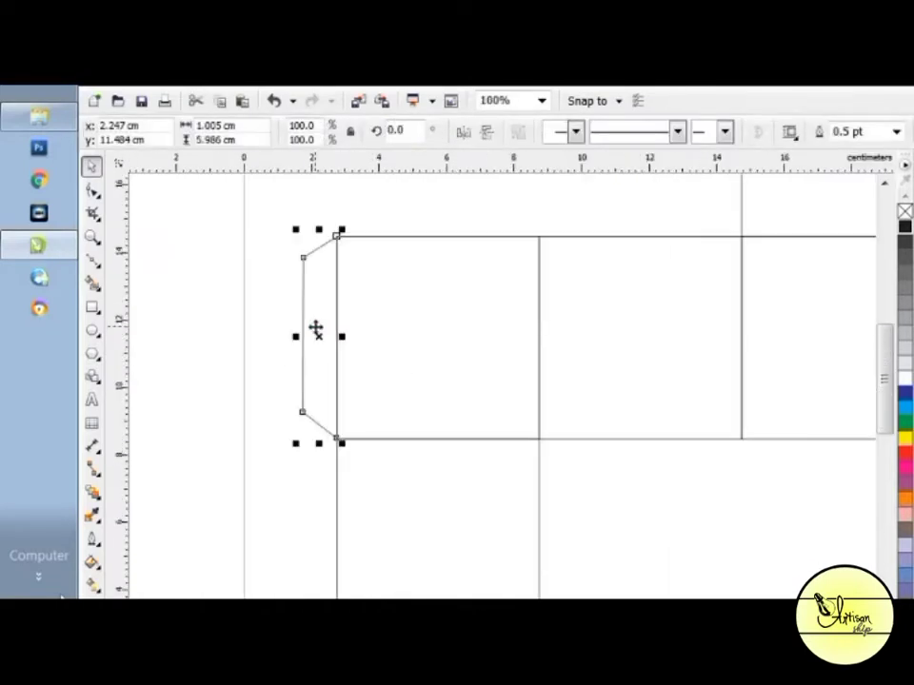
click(264, 323)
- Round the two outer corners of the flap above the uppermost square to 0.35 cm
scroll(265, 324, down, 1)
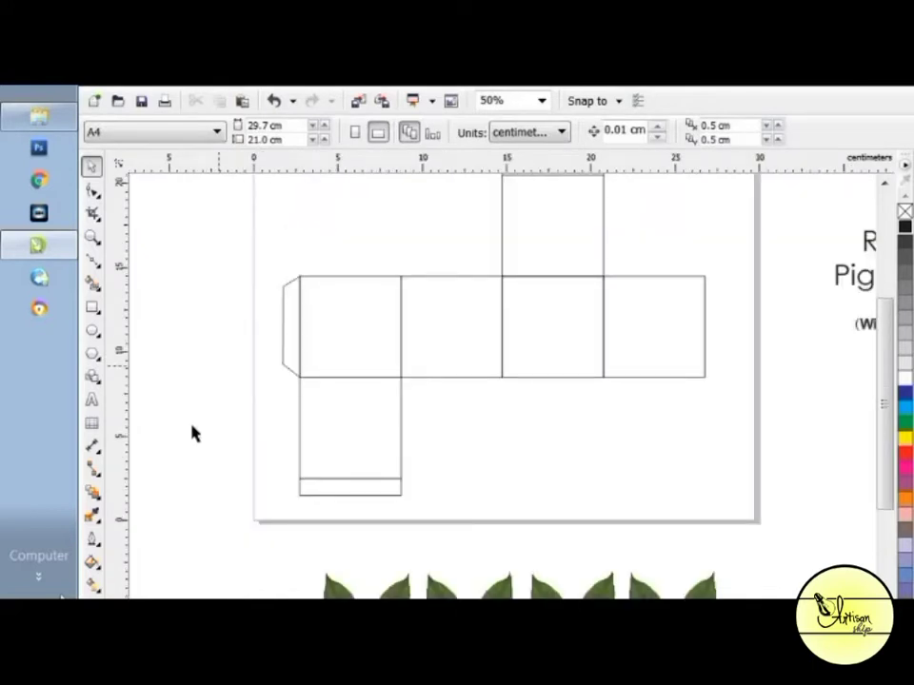
scroll(508, 354, down, 1)
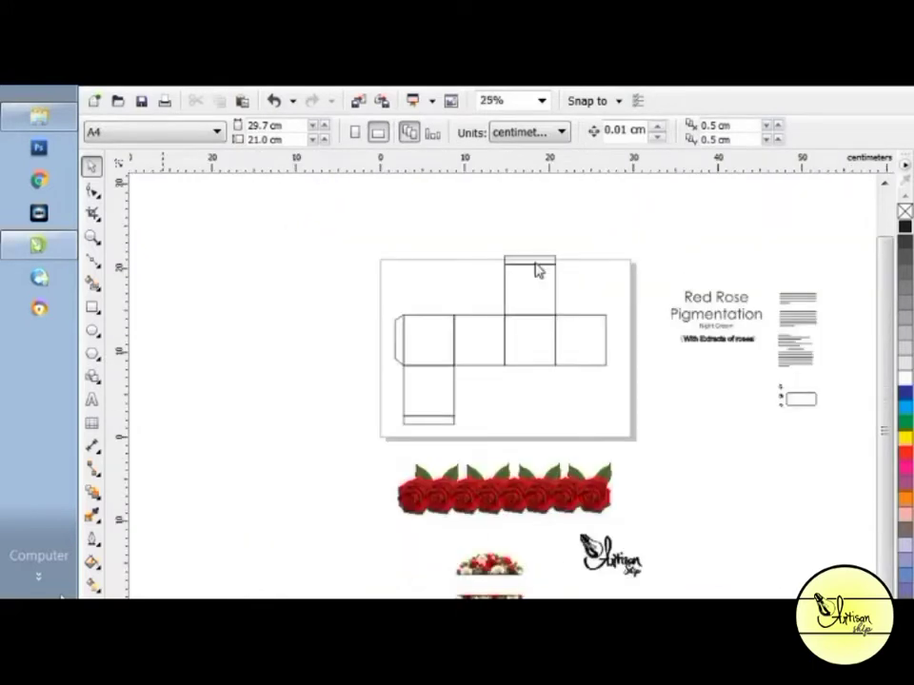
scroll(552, 257, up, 3)
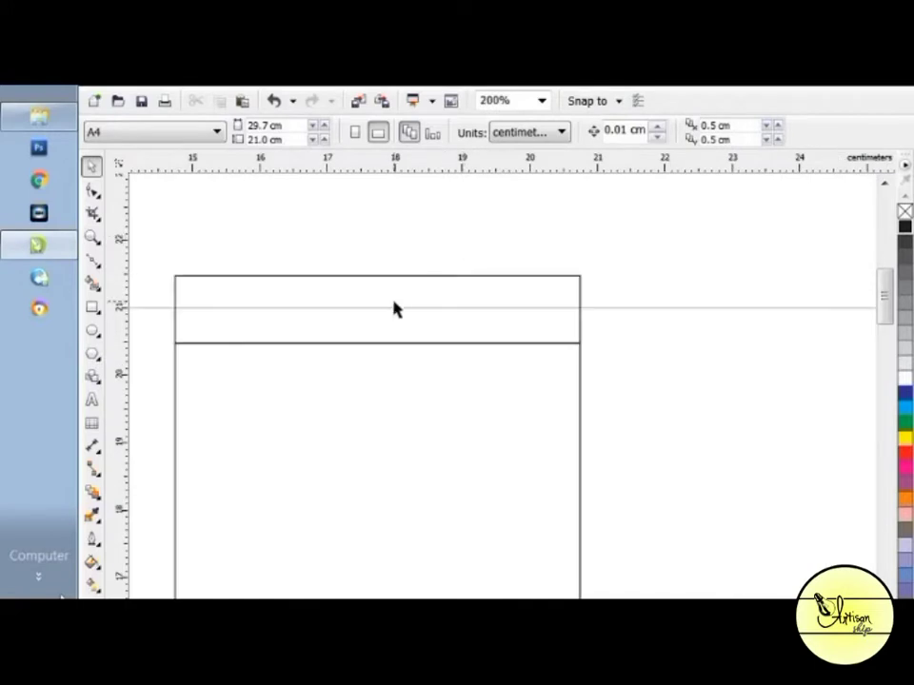
click(395, 307)
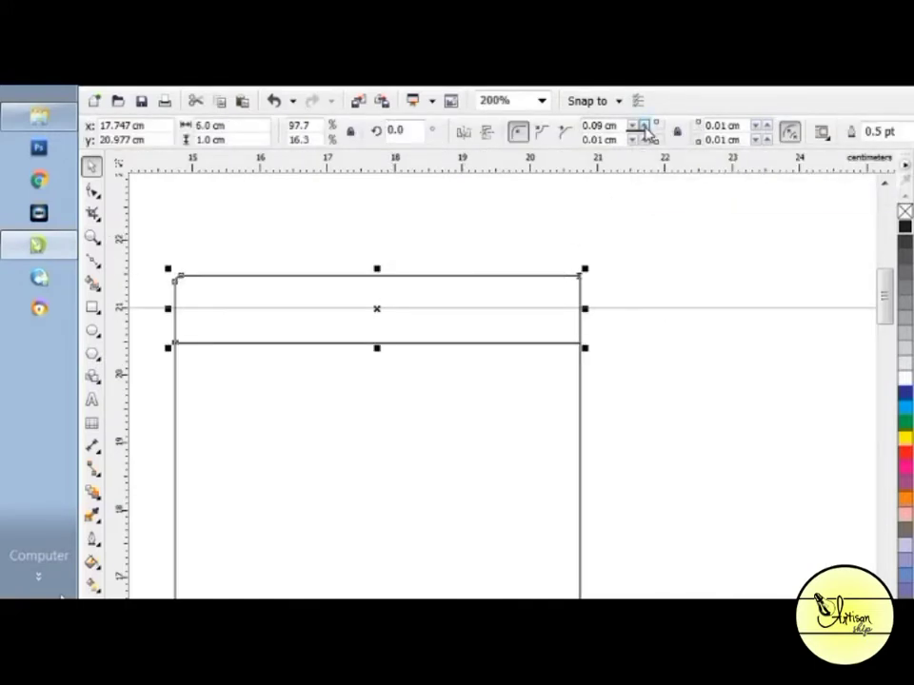
click(643, 124)
click(643, 125)
click(643, 124)
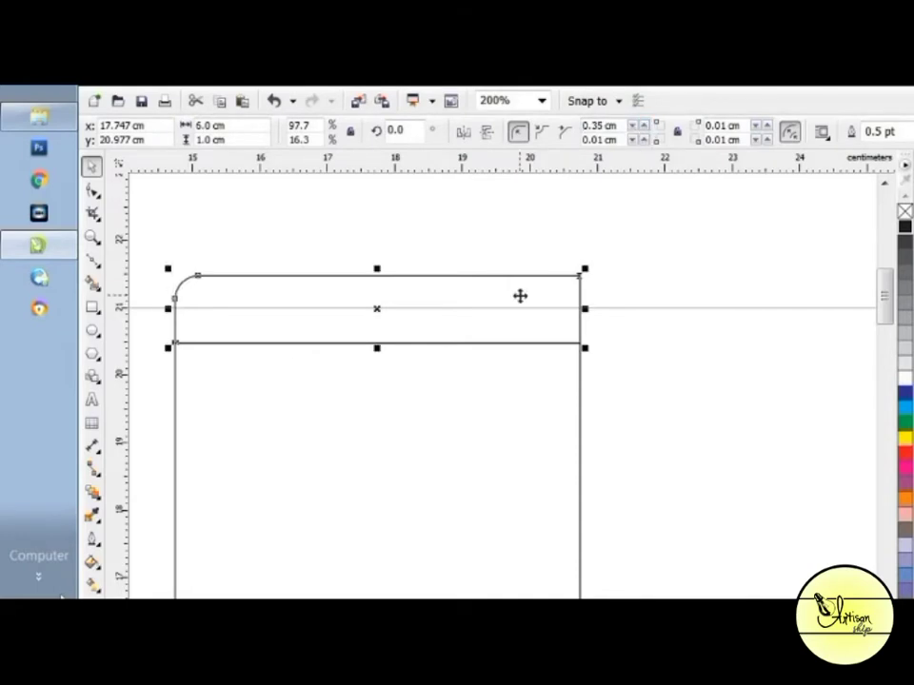
drag(725, 124, 715, 127)
key(Return)
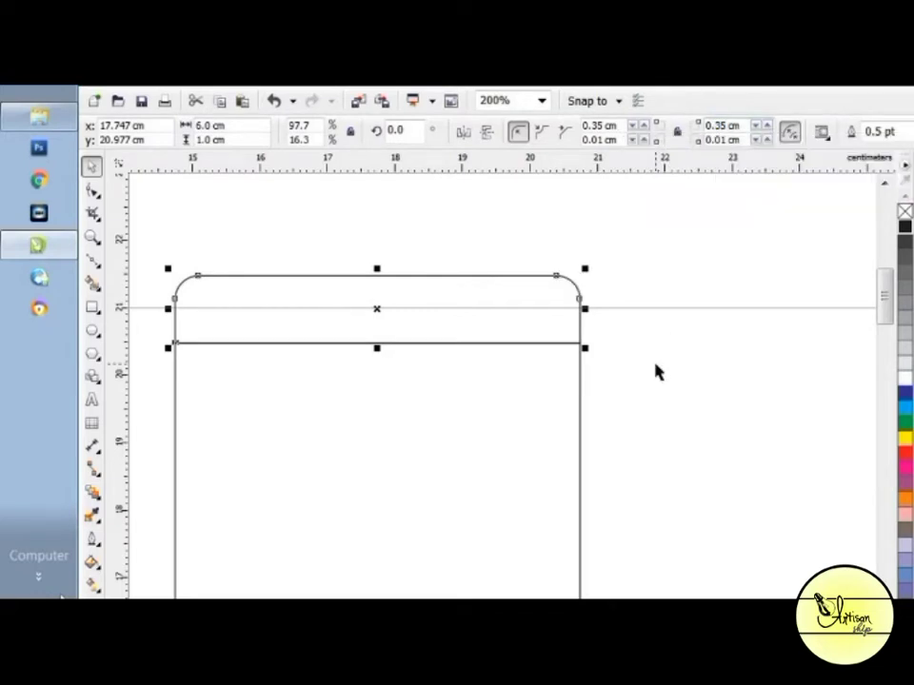
click(652, 372)
- Round the two outer corners of the flap beneath the lowest square to 0.35 cm
scroll(561, 385, down, 2)
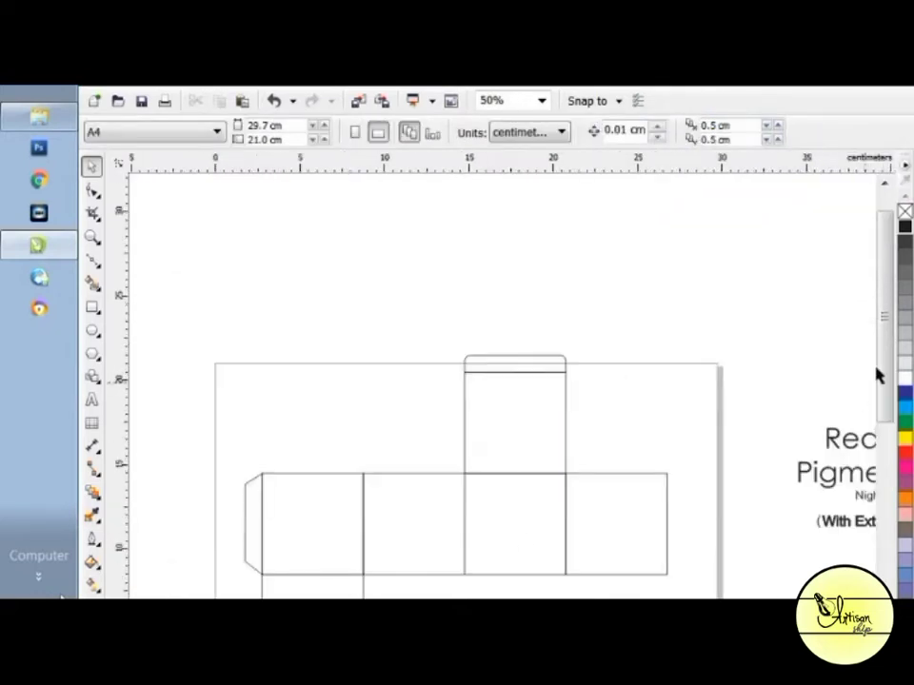
drag(882, 371, 882, 428)
click(329, 555)
scroll(280, 589, up, 2)
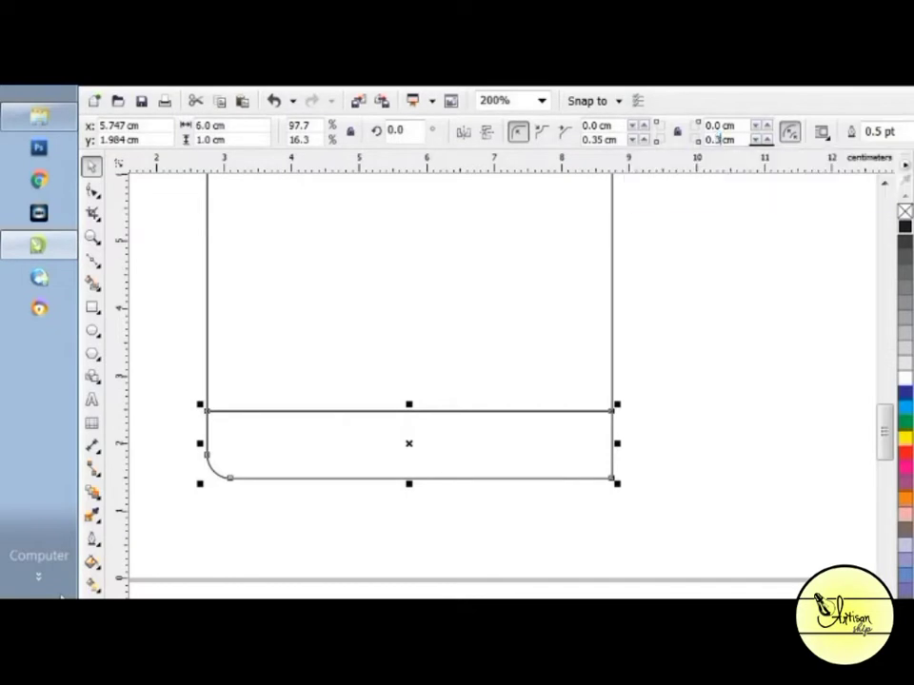
click(745, 350)
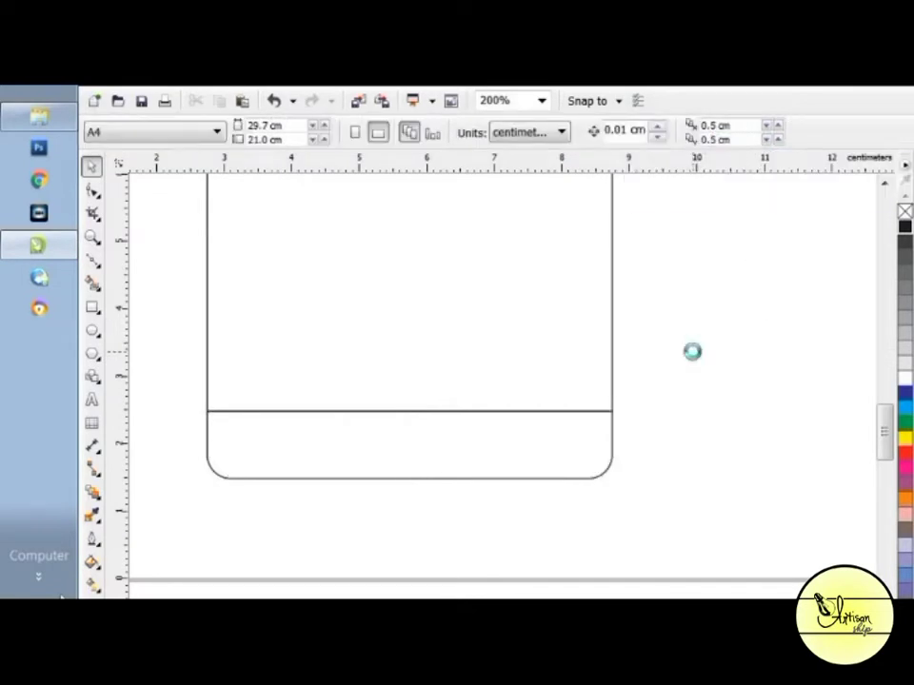
- Select the complete box layout and place a duplicate of it in the empty area beside the page
scroll(693, 352, down, 3)
scroll(686, 162, right, 2)
scroll(685, 161, up, 1)
drag(426, 206, 713, 430)
drag(597, 329, 285, 351)
click(333, 460)
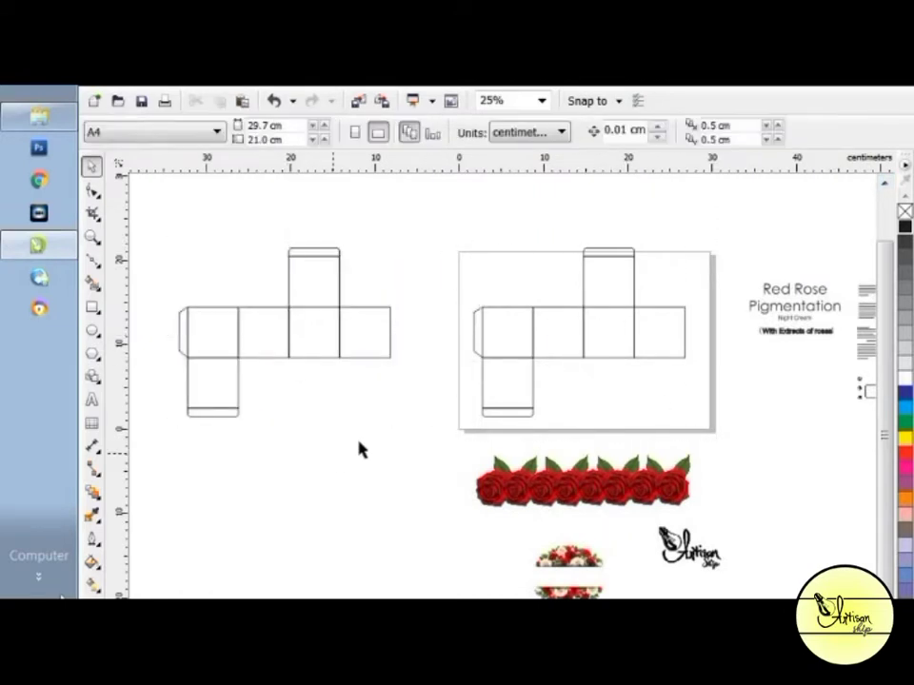
- Weld all panels and flaps of the box layout on the page into one single outline
drag(464, 242, 699, 425)
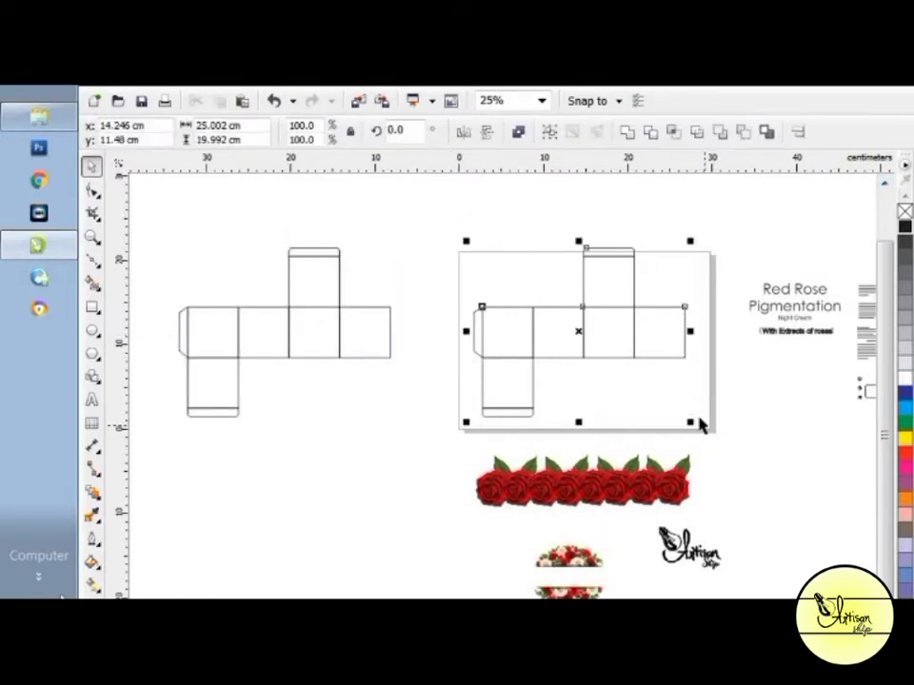
click(625, 139)
click(470, 236)
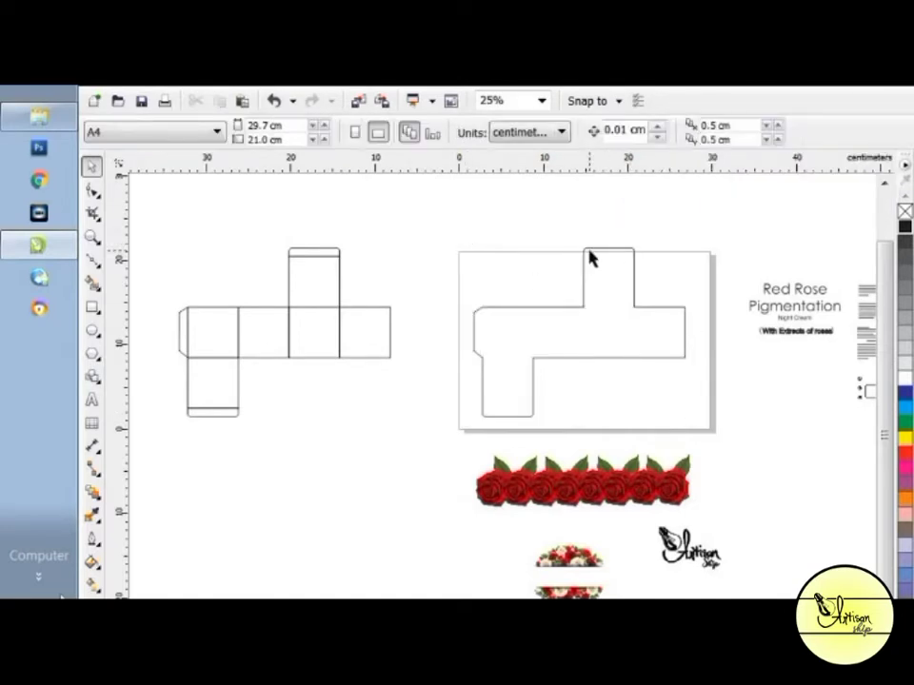
scroll(589, 259, up, 2)
scroll(589, 258, down, 2)
click(602, 310)
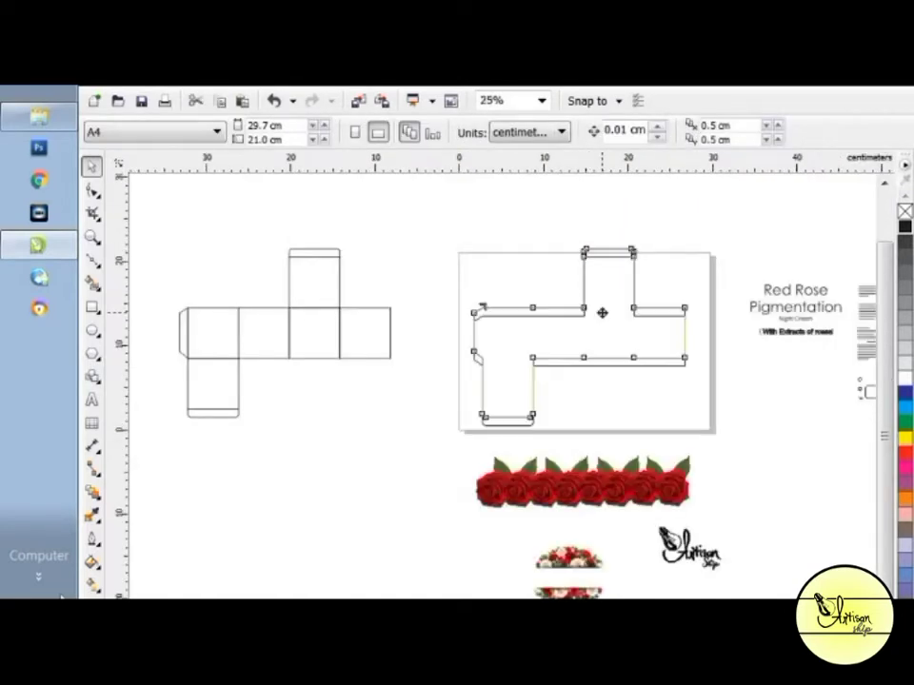
click(439, 249)
scroll(641, 374, up, 1)
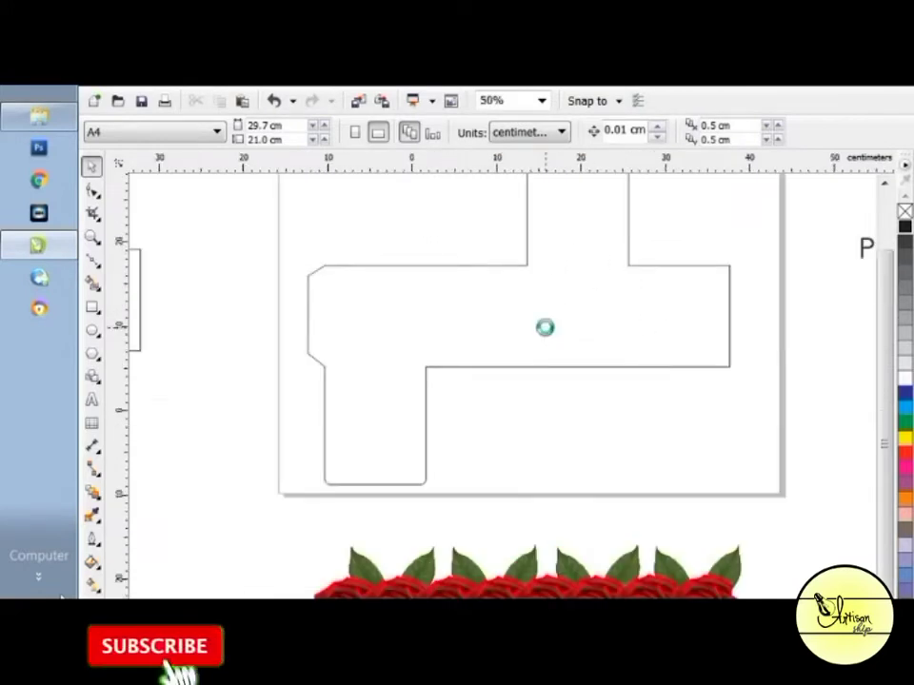
scroll(547, 333, down, 1)
- Move the welded outline above the page and fit the panelled copy of the box layout inside the A4 page
click(538, 304)
drag(538, 304, 528, 236)
drag(379, 278, 157, 548)
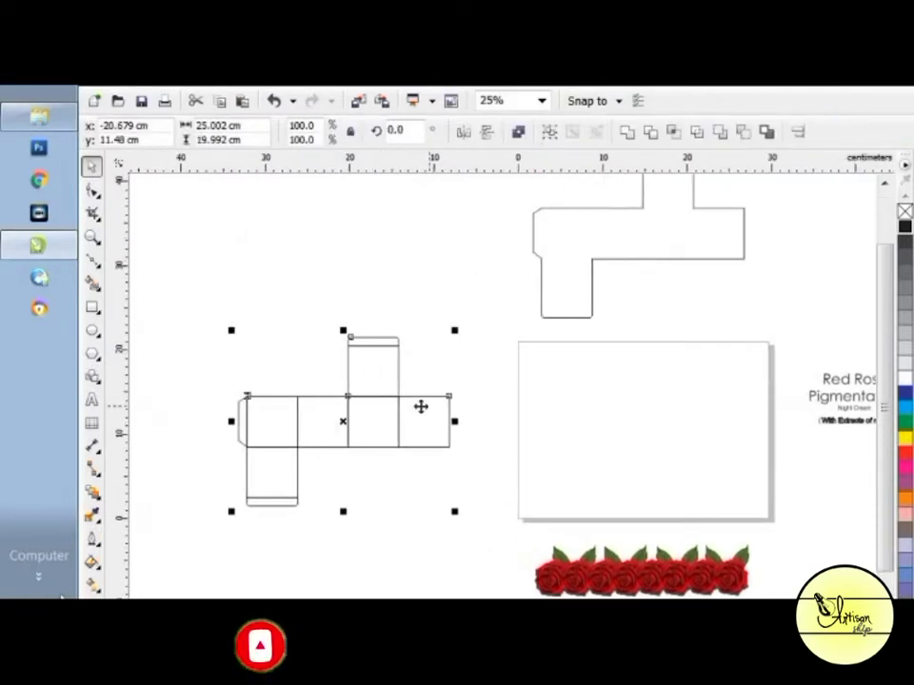
drag(632, 458, 632, 464)
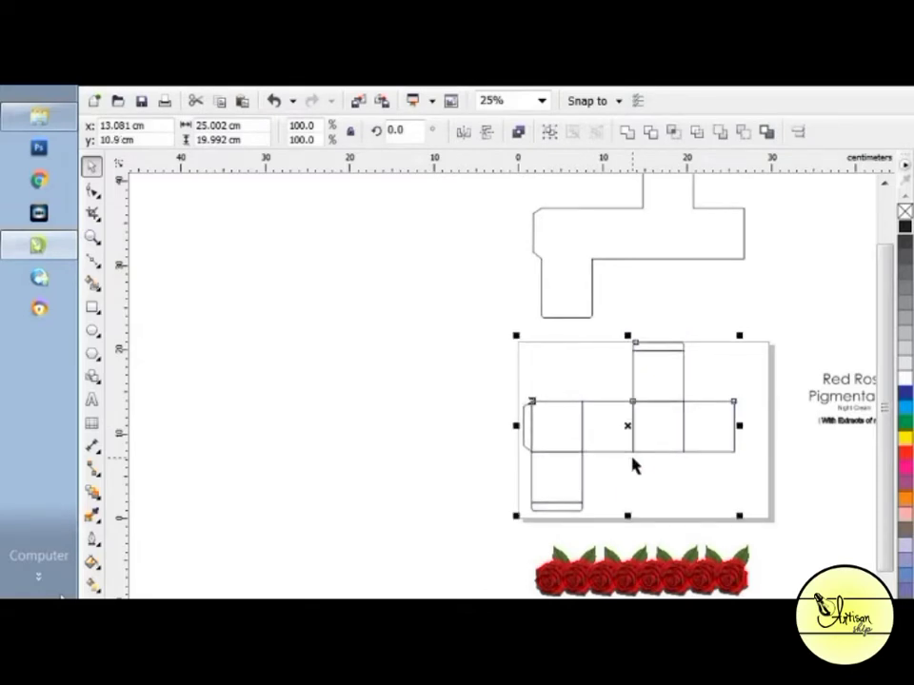
scroll(651, 448, up, 1)
click(319, 447)
scroll(318, 448, down, 1)
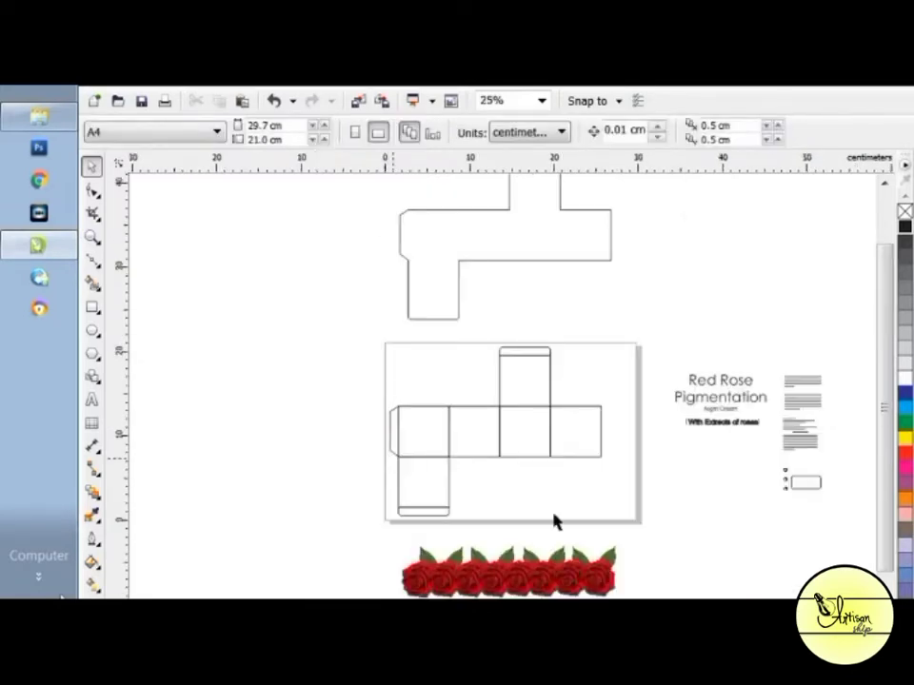
- Bring the floral rose image up from below the page and center it on the uppermost square
drag(504, 636, 289, 480)
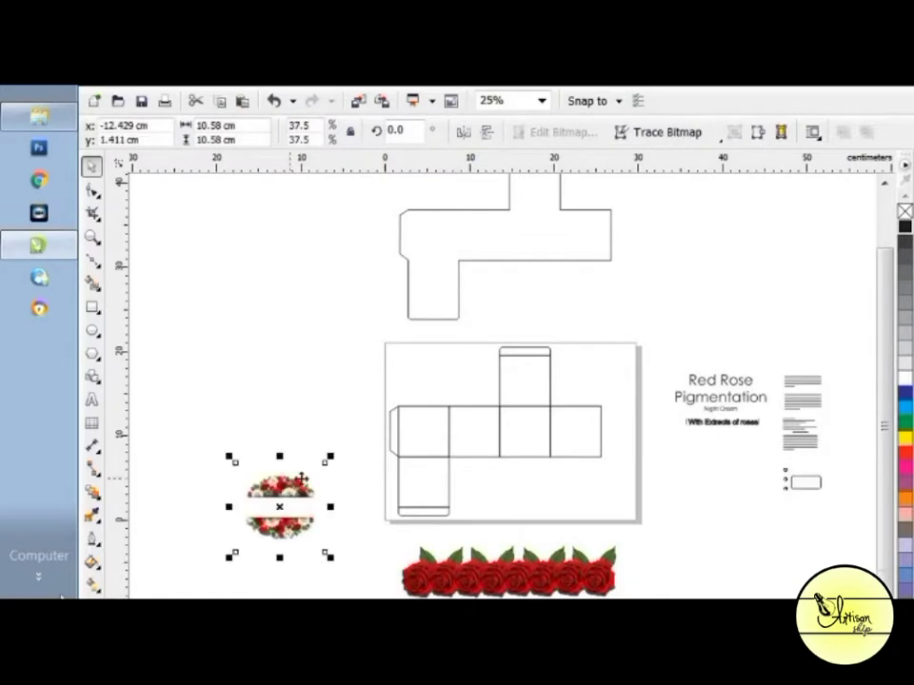
shift+click(528, 376)
key(e)
key(c)
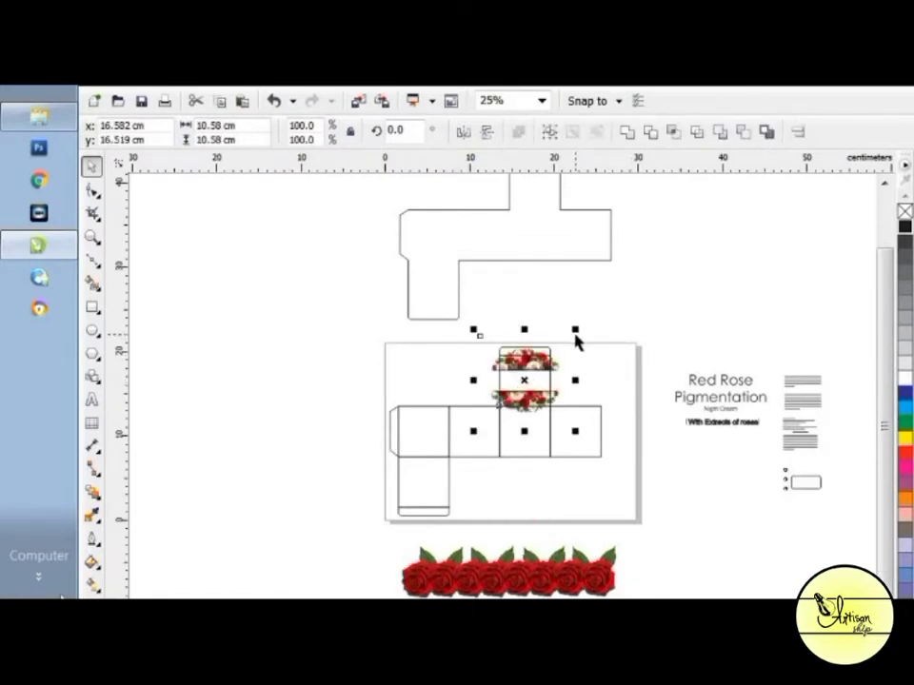
- Try to resize the floral image and the uppermost square together, and undo the resize
scroll(575, 341, up, 1)
double_click(229, 125)
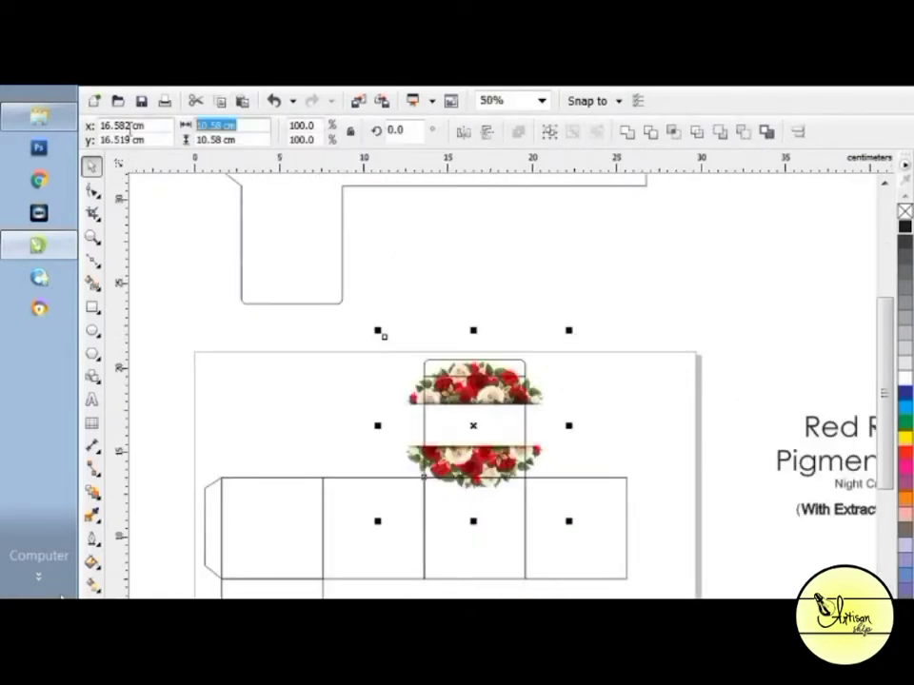
click(307, 386)
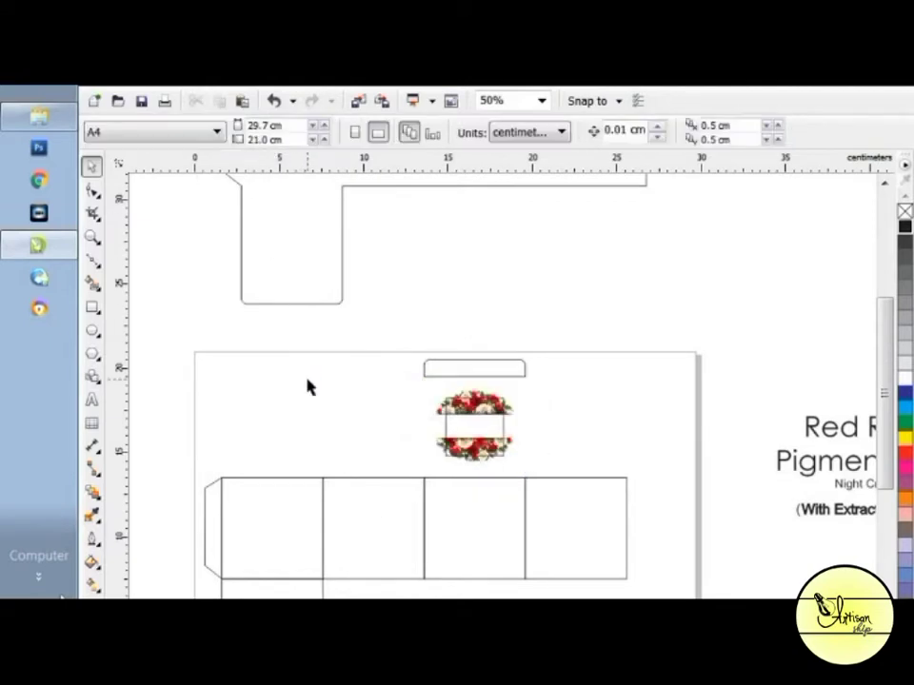
key(ctrl+z)
click(308, 380)
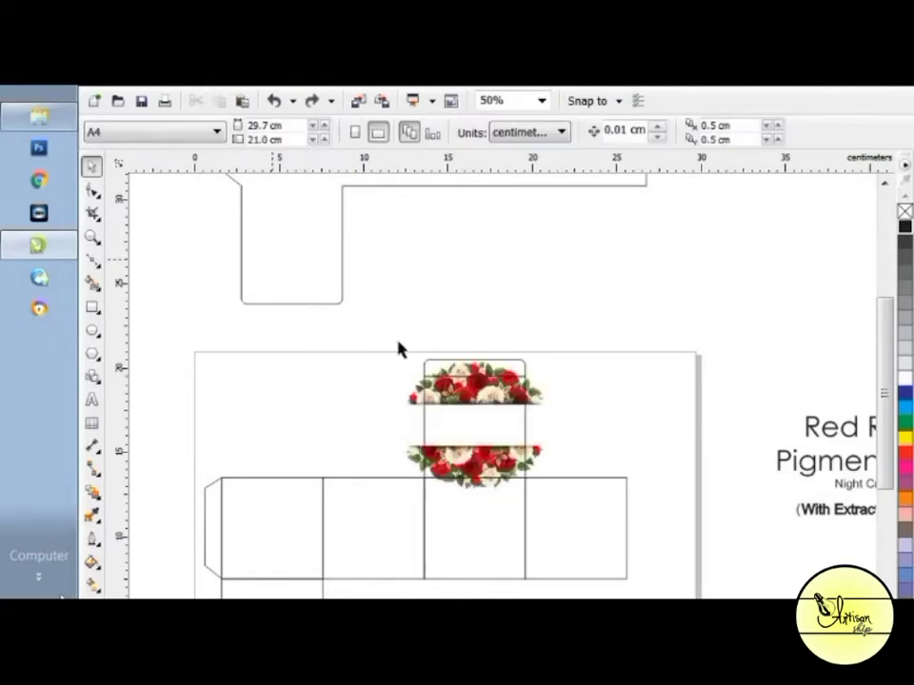
- Set the width and height of the floral image alone to 6 cm to match the uppermost square
click(537, 452)
text(6)
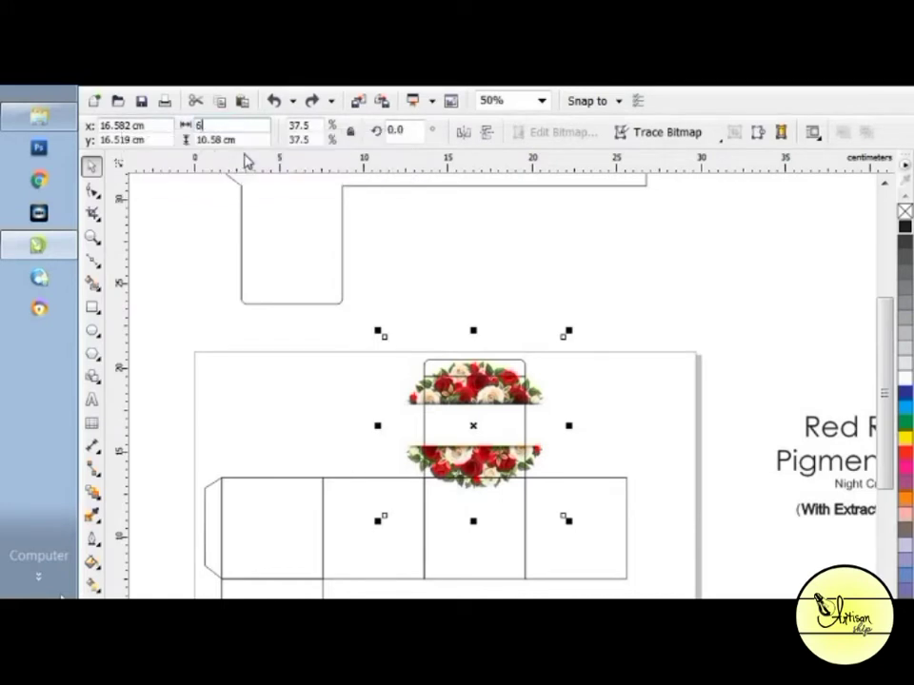
text(6)
key(Return)
scroll(554, 424, up, 1)
scroll(467, 526, up, 1)
scroll(411, 561, up, 1)
scroll(556, 539, down, 2)
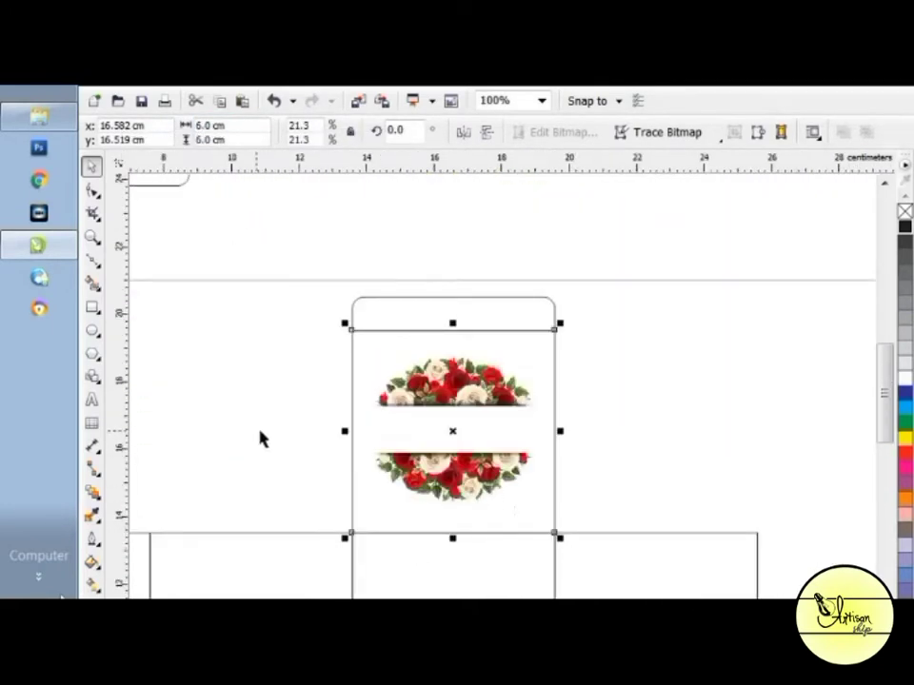
- Send the uppermost square to the back of the page, behind the floral image
click(443, 511)
right_click(442, 514)
mouse_move(530, 300)
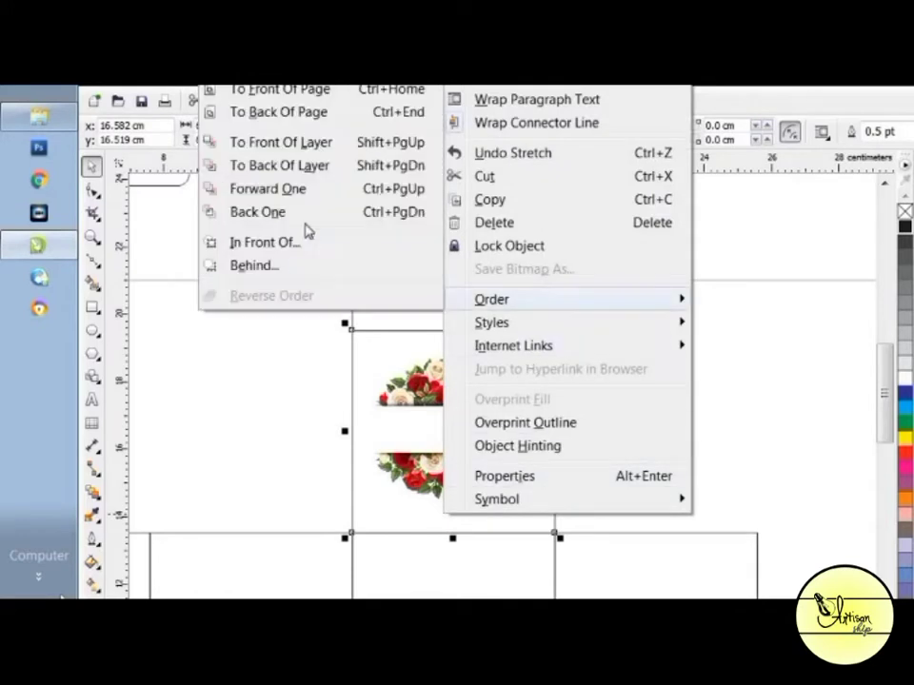
click(285, 112)
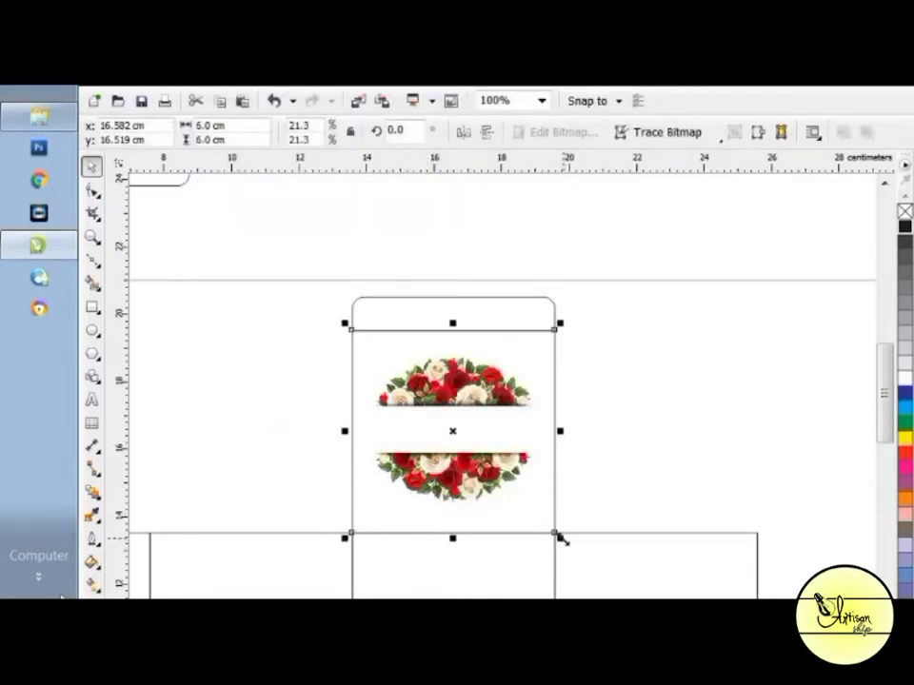
- Enlarge the floral image about its center to about 7.26 cm square
drag(560, 539, 581, 557)
click(619, 416)
scroll(617, 416, down, 2)
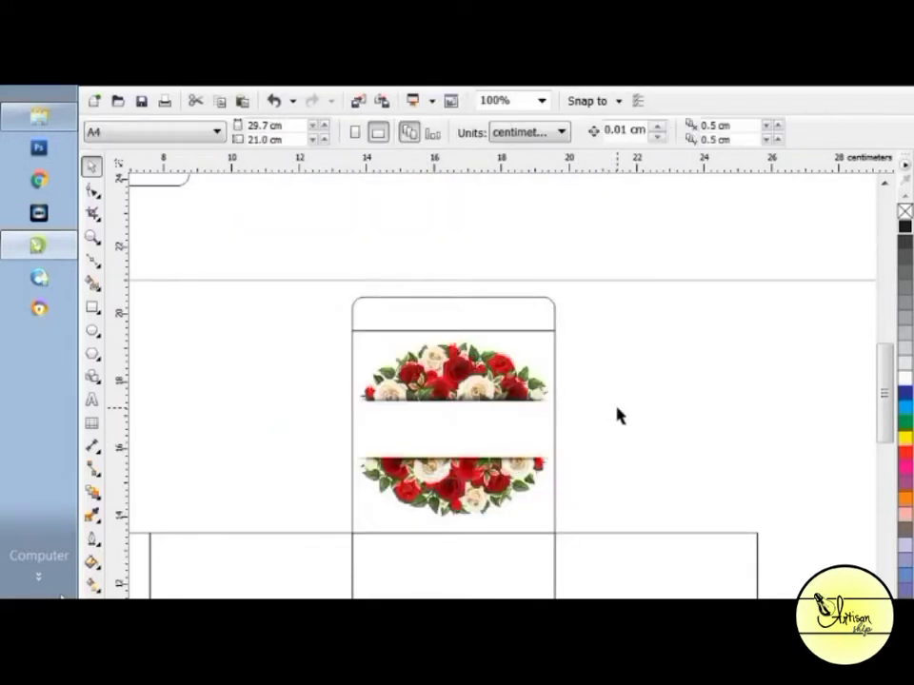
- Place the row of red roses along the lower part of the first two faces, scaled to about 12.36 × 3.18 cm
drag(565, 588, 585, 499)
scroll(585, 504, up, 1)
drag(766, 516, 532, 456)
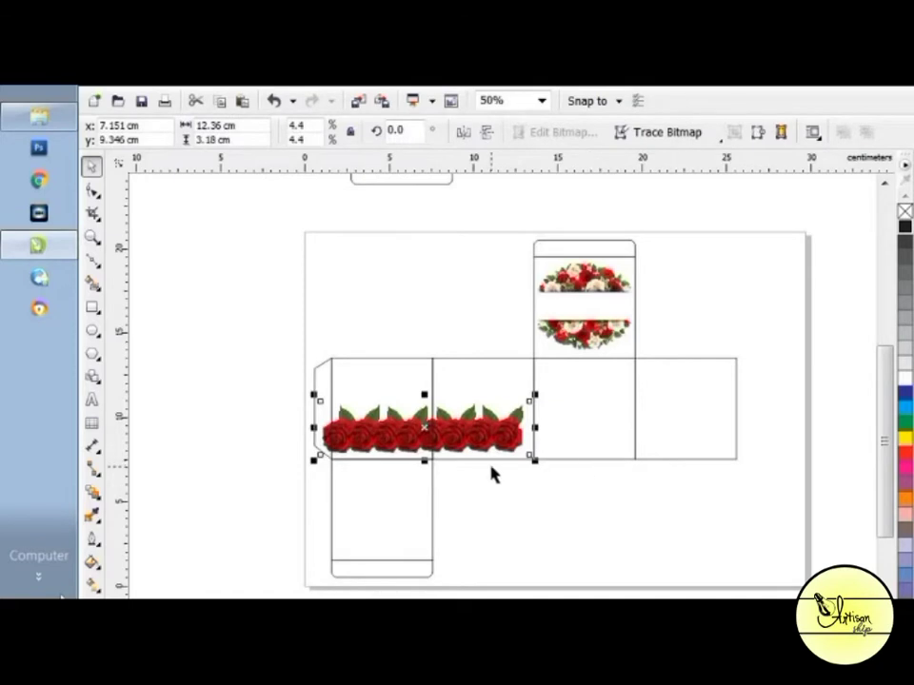
- Nudge the rose row right so the roses start at the first face's left edge
scroll(489, 473, up, 1)
click(485, 408)
drag(724, 567, 204, 305)
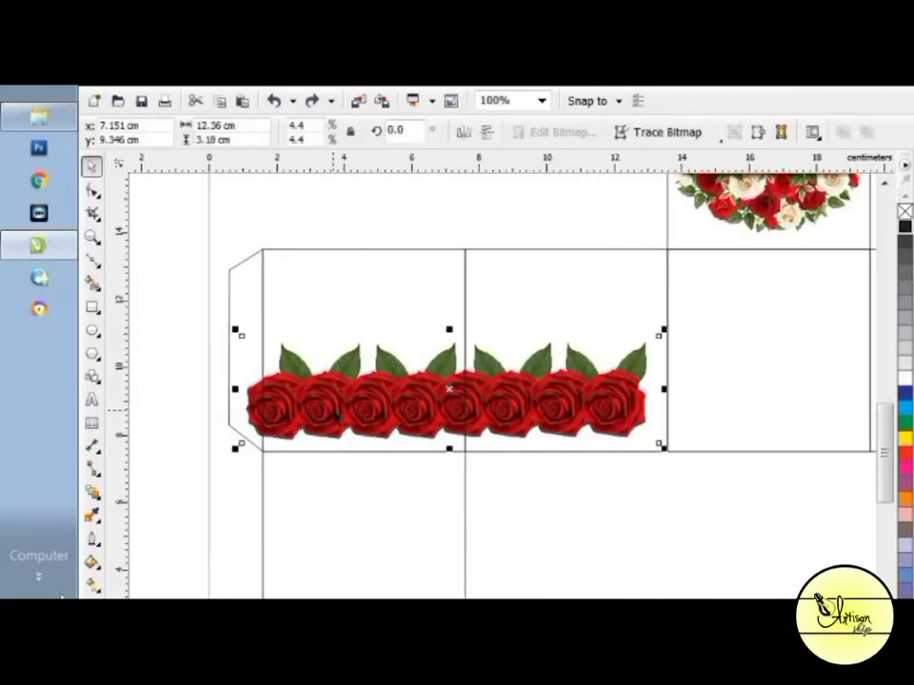
click(326, 480)
click(317, 406)
key(Right)
key(Right)
key(Right)
key(Right)
key(Right)
key(Right)
key(Right)
key(Right)
key(Right)
key(Right)
key(Right)
key(Right)
key(Right)
key(Right)
key(Right)
key(Right)
key(Right)
key(Right)
key(Right)
key(Right)
drag(286, 414, 292, 414)
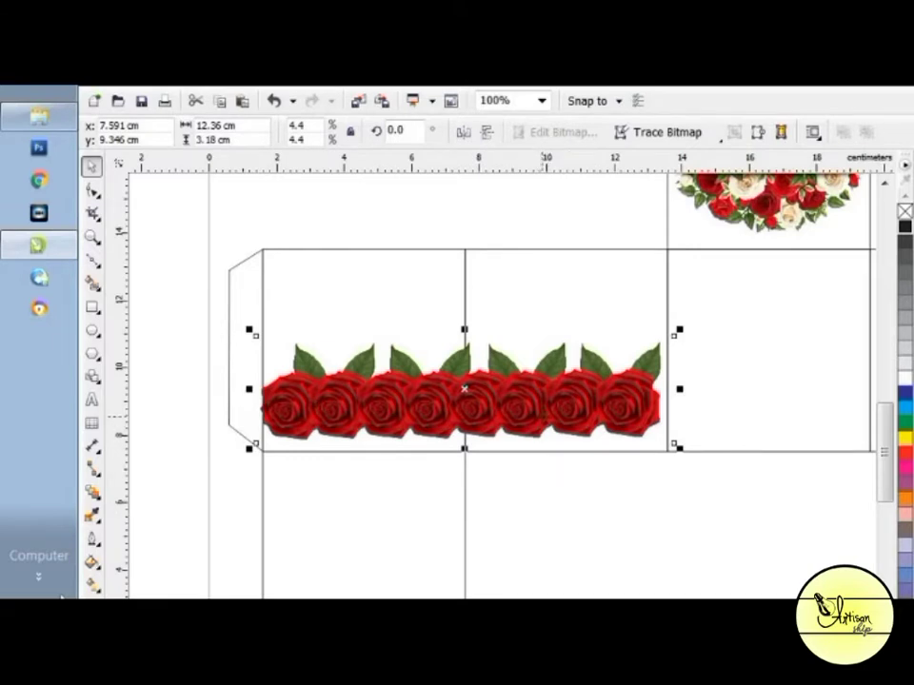
- Set the rose row's width to 12 cm and shift it slightly to the right
text(1)
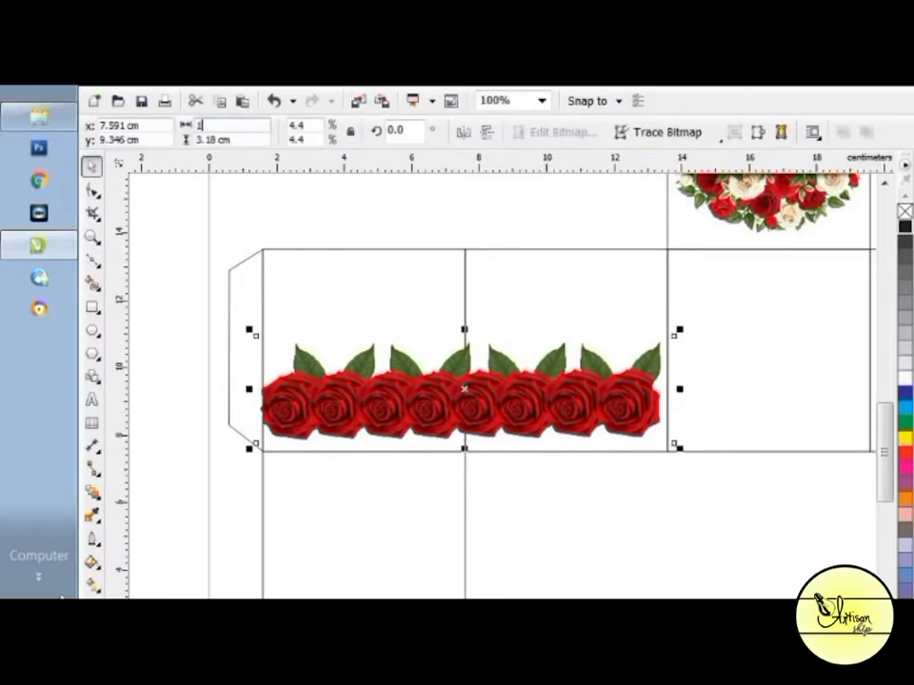
text(2)
key(Return)
drag(499, 382, 512, 382)
- Create a horizontally mirrored copy of the rose row across the third and fourth faces
drag(262, 389, 600, 357)
right_click(712, 419)
scroll(688, 421, up, 1)
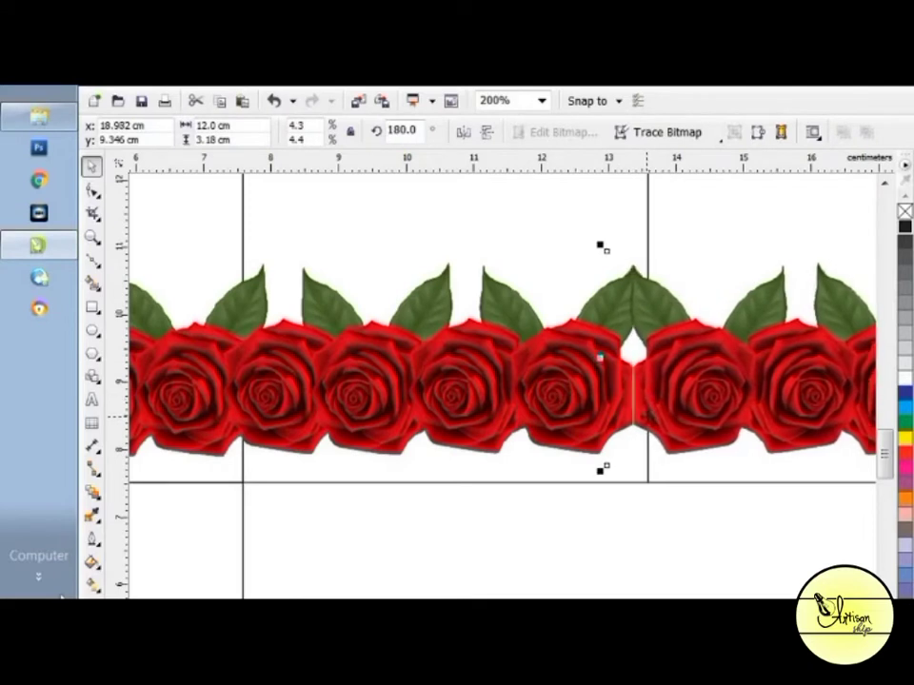
- Enlarge both rose rows together to about 23.93 × 3.28 cm so they span all four side faces
click(659, 523)
scroll(658, 524, down, 2)
scroll(502, 385, right, 2)
drag(748, 580, 279, 437)
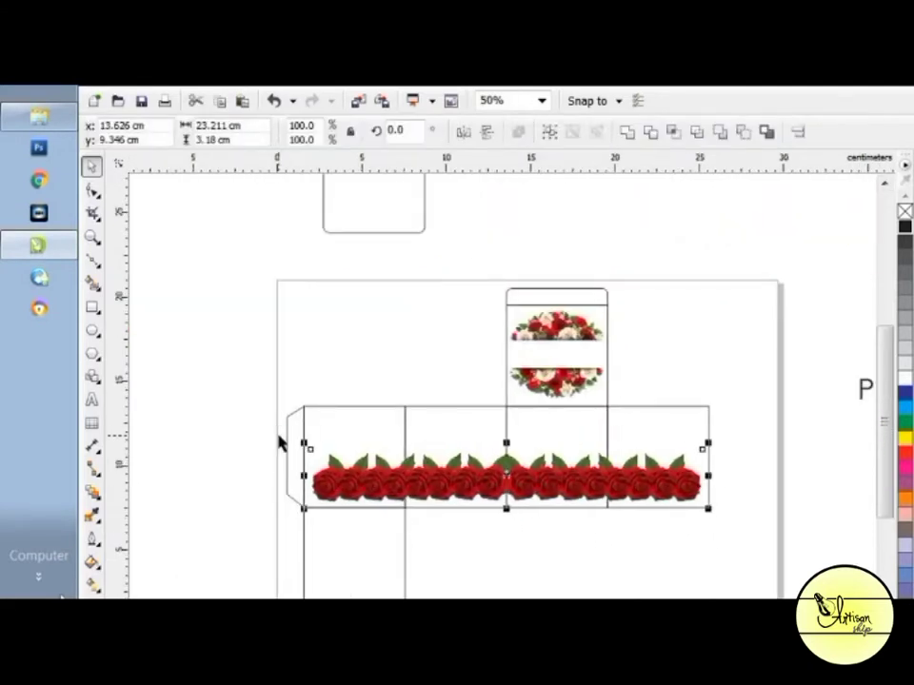
drag(707, 445, 739, 386)
scroll(689, 493, up, 1)
click(785, 560)
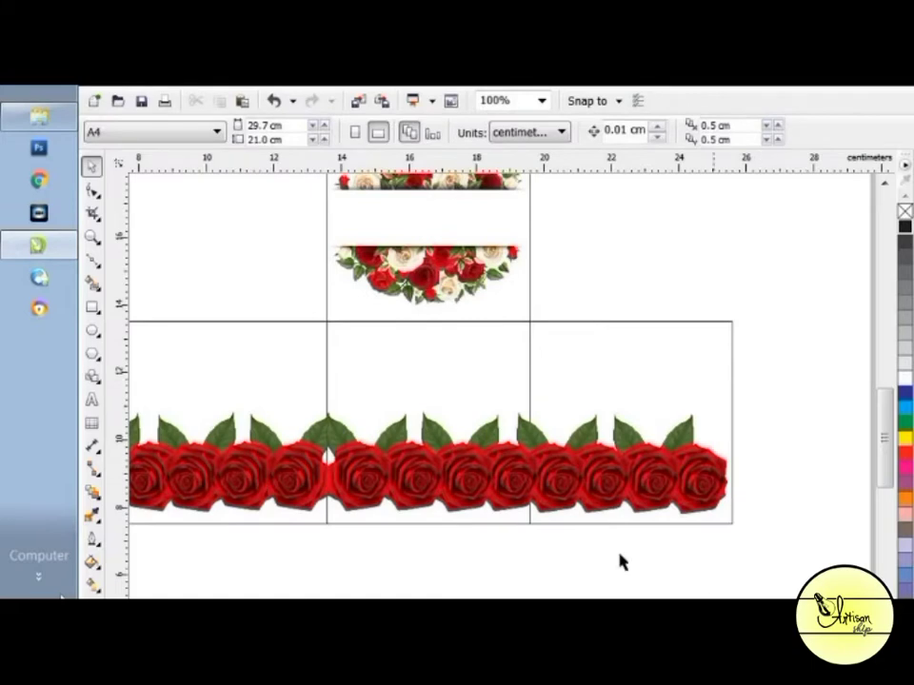
- Move both rose rows together slightly down toward the lower edge of the faces
scroll(567, 526, down, 1)
scroll(292, 557, up, 1)
click(470, 460)
shift+click(710, 447)
drag(710, 445, 710, 450)
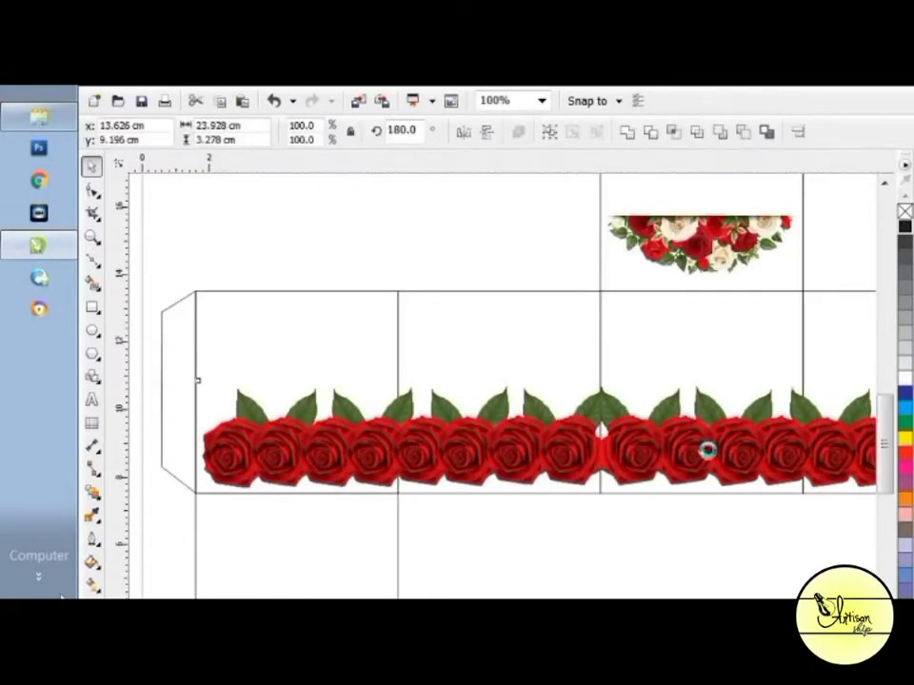
click(720, 534)
scroll(680, 582, down, 1)
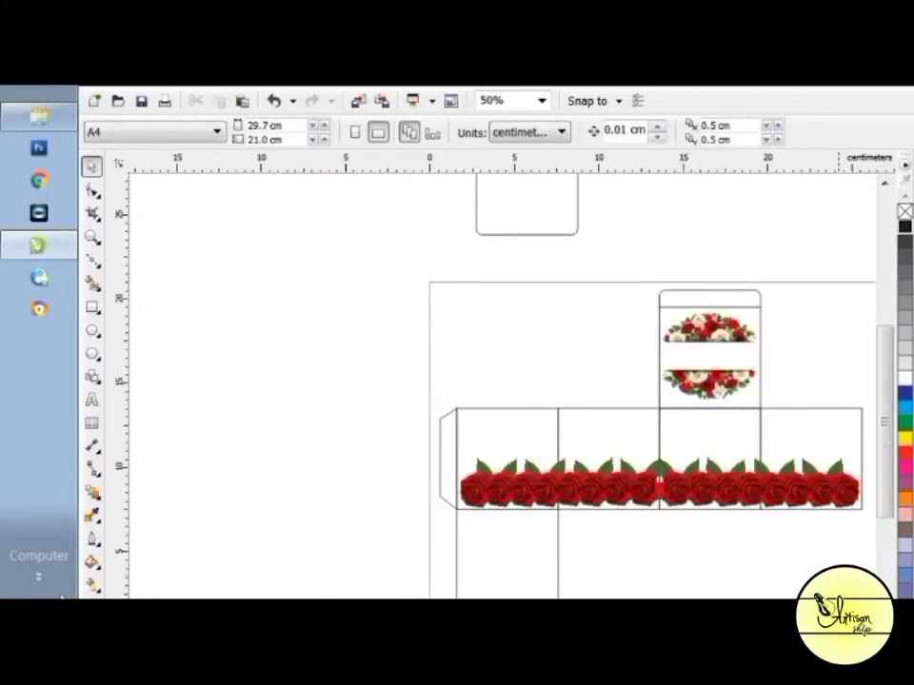
- Move the Red Rose Pigmentation Night Cream title onto the third face and shrink it to about 5.5 × 2.24 cm
scroll(837, 580, right, 3)
click(839, 390)
drag(840, 389, 473, 464)
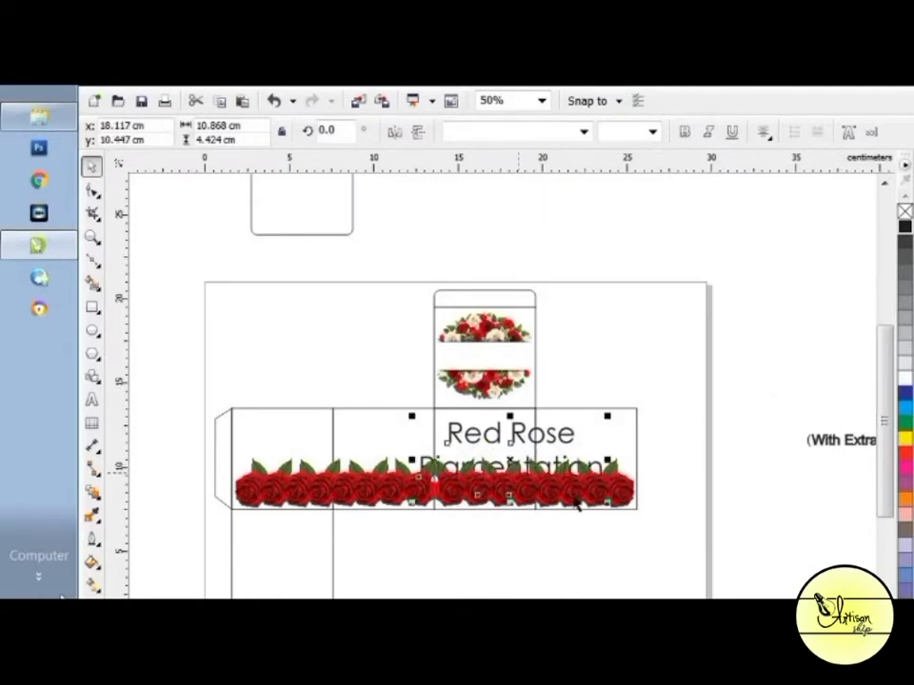
drag(604, 504, 516, 466)
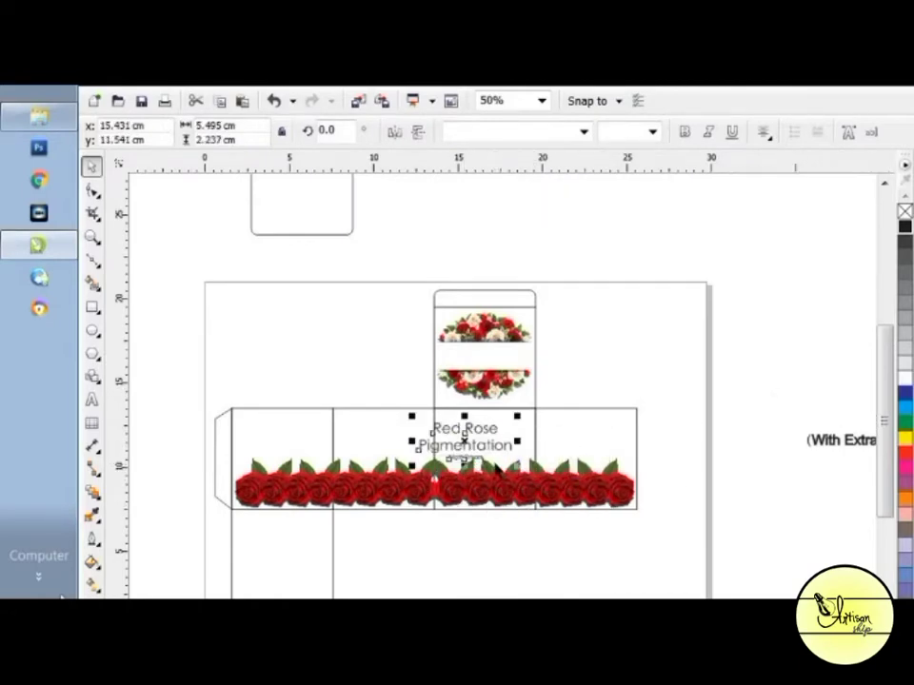
- Center the title on the third face and raise it above the roses
scroll(497, 470, up, 4)
shift+click(630, 322)
key(c)
key(e)
click(741, 233)
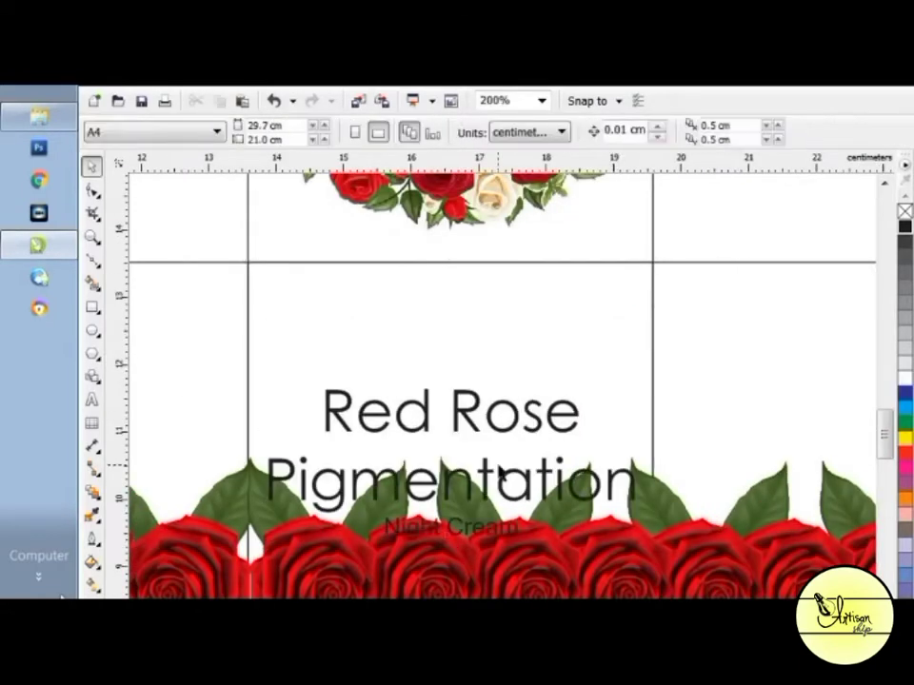
click(463, 485)
drag(463, 485, 465, 381)
- Place the "(With Extracts of roses)" text below Night Cream on the third face and reduce it to 8 pt
scroll(464, 382, down, 4)
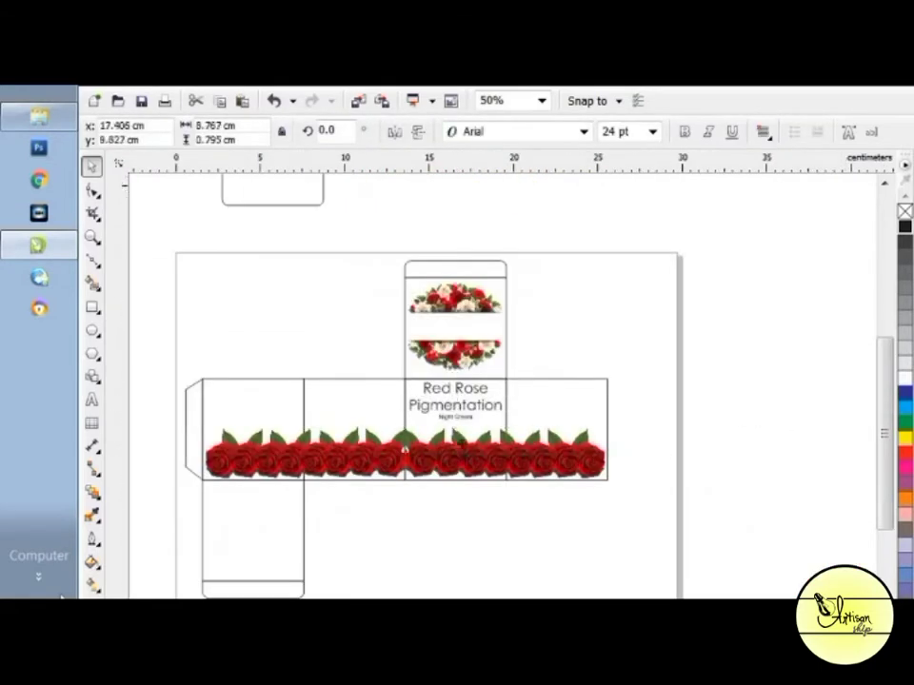
scroll(505, 479, up, 4)
click(652, 131)
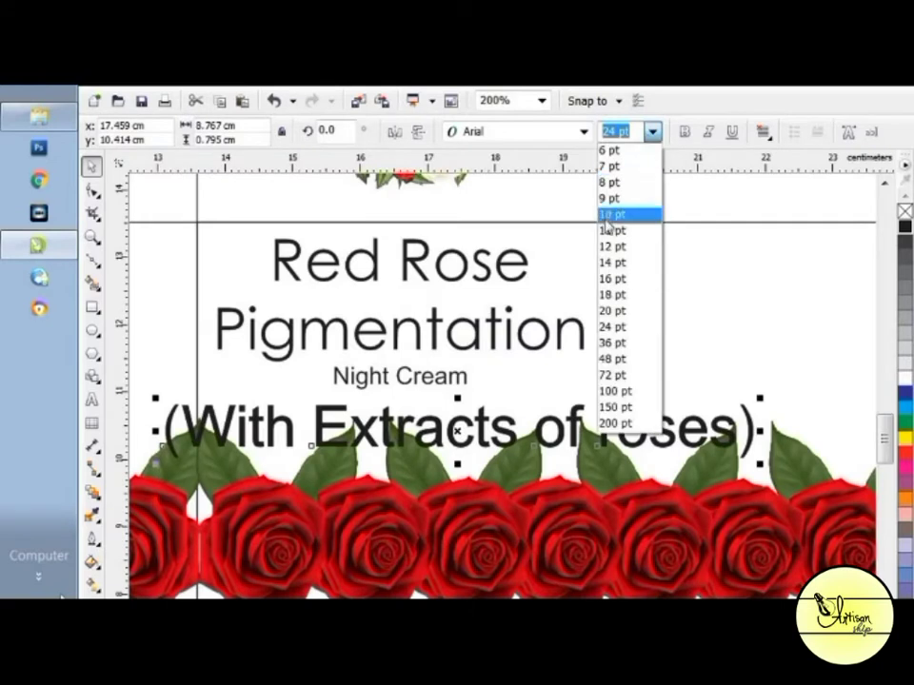
click(614, 213)
drag(292, 438, 392, 416)
click(652, 131)
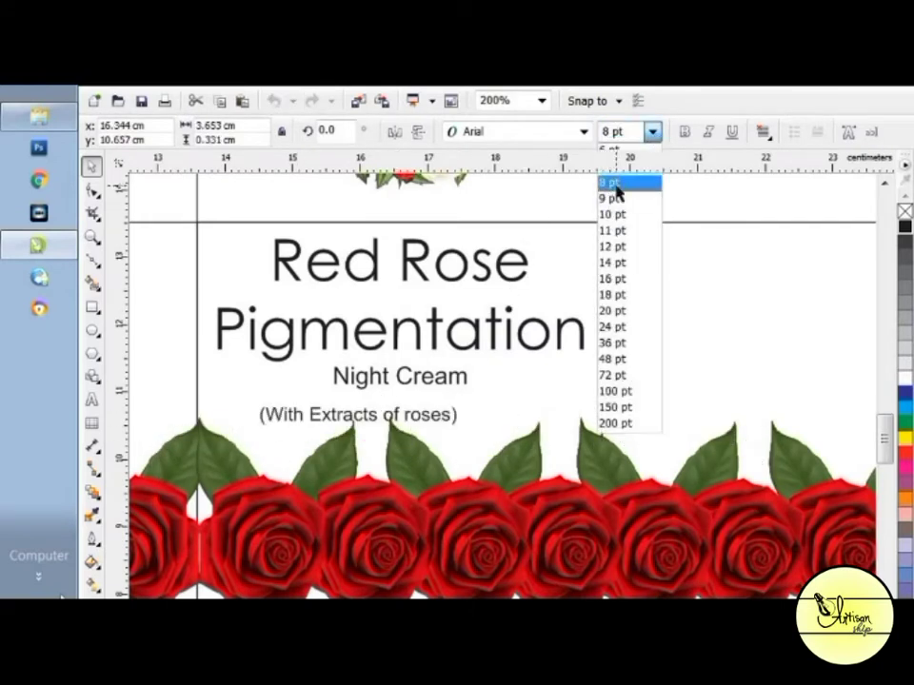
click(613, 183)
- Center "(With Extracts of roses)" under Night Cream and move it up slightly
click(423, 381)
click(164, 249)
click(412, 415)
drag(411, 415, 411, 406)
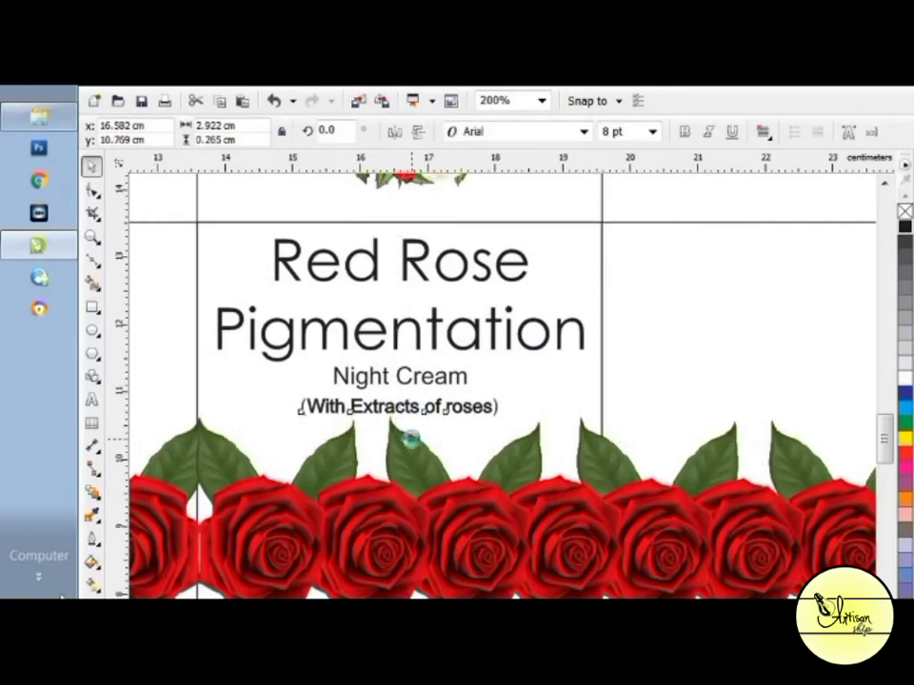
click(182, 198)
- Place the Artisan Ship logo on the first face at about 4.29 × 2.96 cm
scroll(182, 198, down, 2)
scroll(501, 386, left, 3)
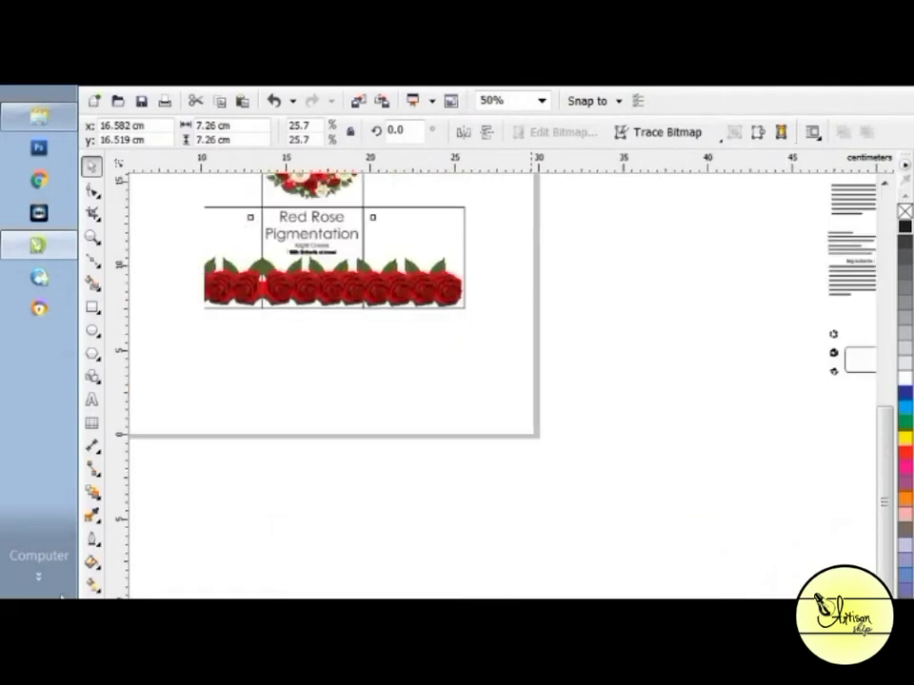
click(589, 639)
key(ctrl+v)
drag(631, 570, 579, 535)
drag(537, 487, 269, 244)
- Shrink the Artisan Ship logo to about 3.12 × 2.15 cm
scroll(239, 275, down, 2)
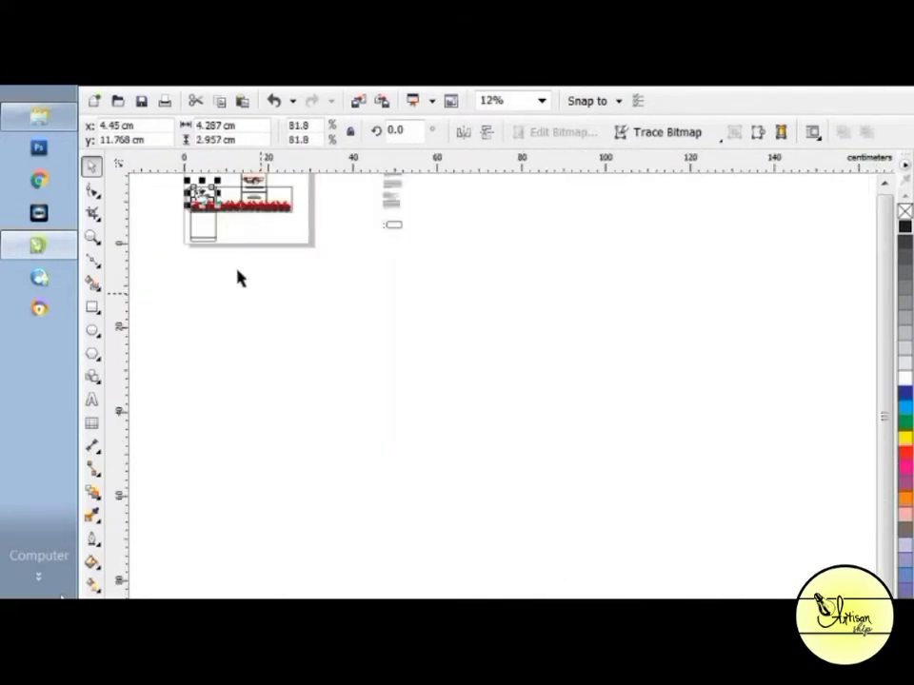
scroll(174, 378, up, 1)
scroll(191, 374, up, 4)
drag(235, 351, 274, 377)
- Align the Artisan Ship logo to the center of the first face
shift+click(247, 428)
key(c)
key(r)
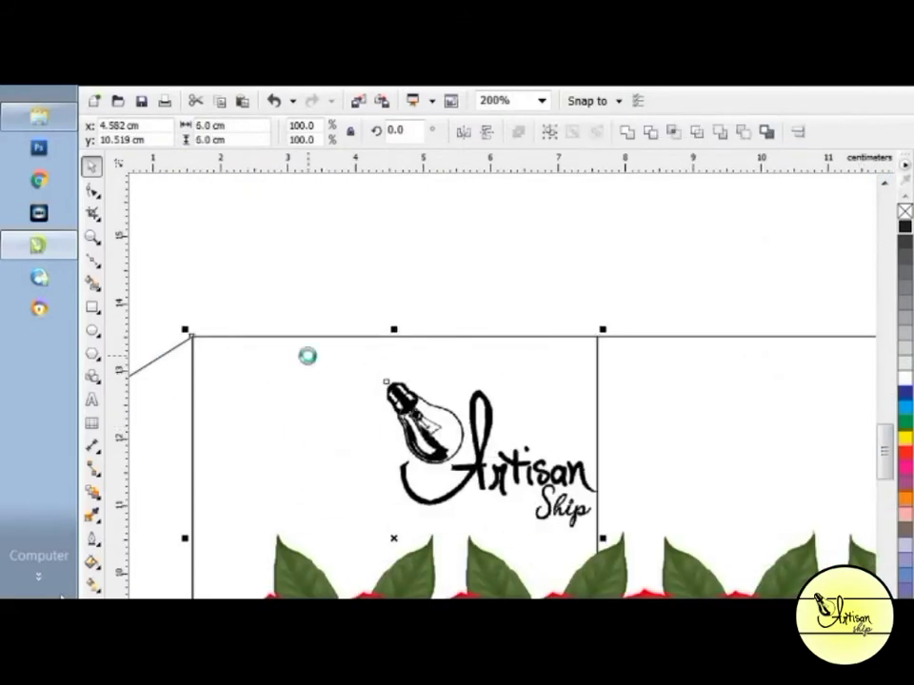
key(e)
click(462, 318)
click(453, 527)
click(447, 517)
drag(302, 268, 700, 598)
click(491, 206)
click(415, 415)
shift+click(366, 418)
key(c)
- Move the logo straight up into the empty area above the roses on the first face
click(312, 224)
click(379, 427)
key(Up)
key(Up)
drag(379, 427, 379, 332)
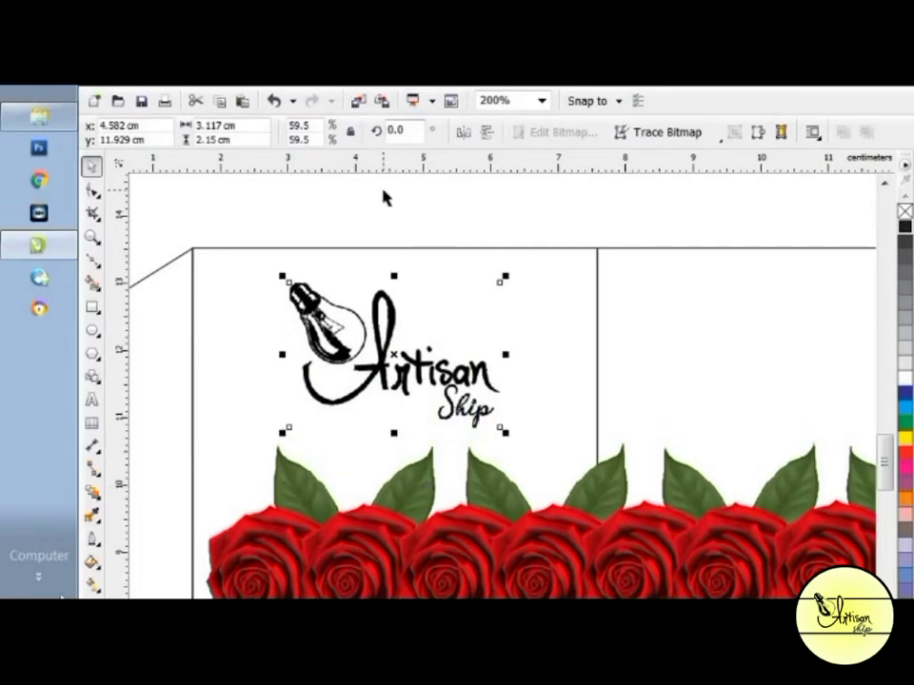
- Copy the Red Rose Pigmentation Night Cream title straight up onto the floral image's white band
scroll(384, 197, down, 2)
drag(386, 233, 385, 330)
click(461, 355)
drag(883, 459, 883, 393)
scroll(663, 306, up, 1)
drag(522, 467, 521, 320)
right_click(522, 321)
- Mirror the copied title both horizontally and vertically so it reads upside down
click(216, 237)
click(468, 326)
click(394, 132)
click(418, 132)
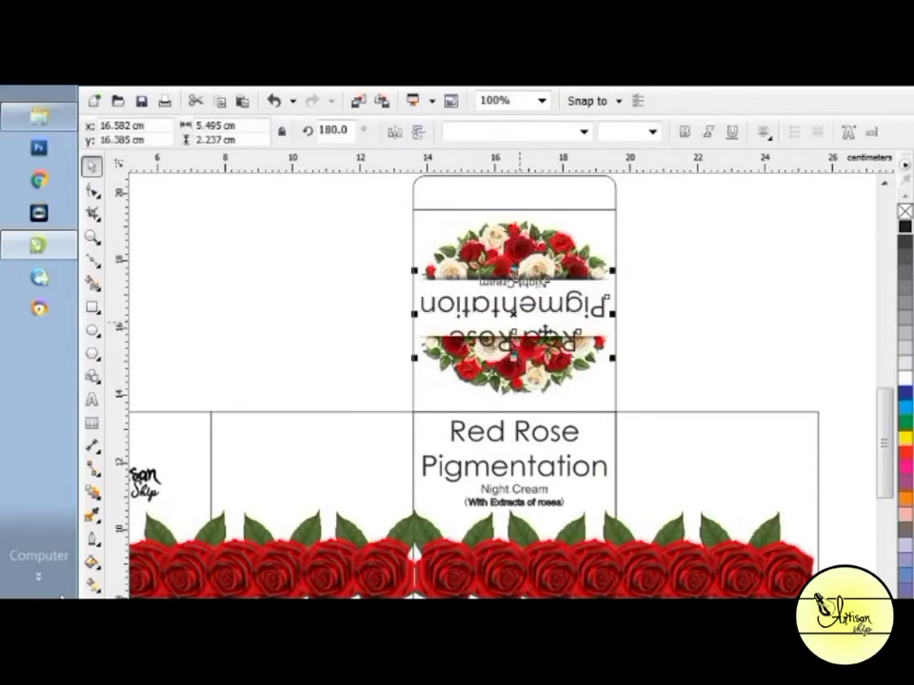
- Shrink the upside-down title to fit the white band of the floral image and nudge it up
drag(615, 360, 583, 346)
scroll(497, 310, up, 1)
key(Up)
key(Up)
click(266, 358)
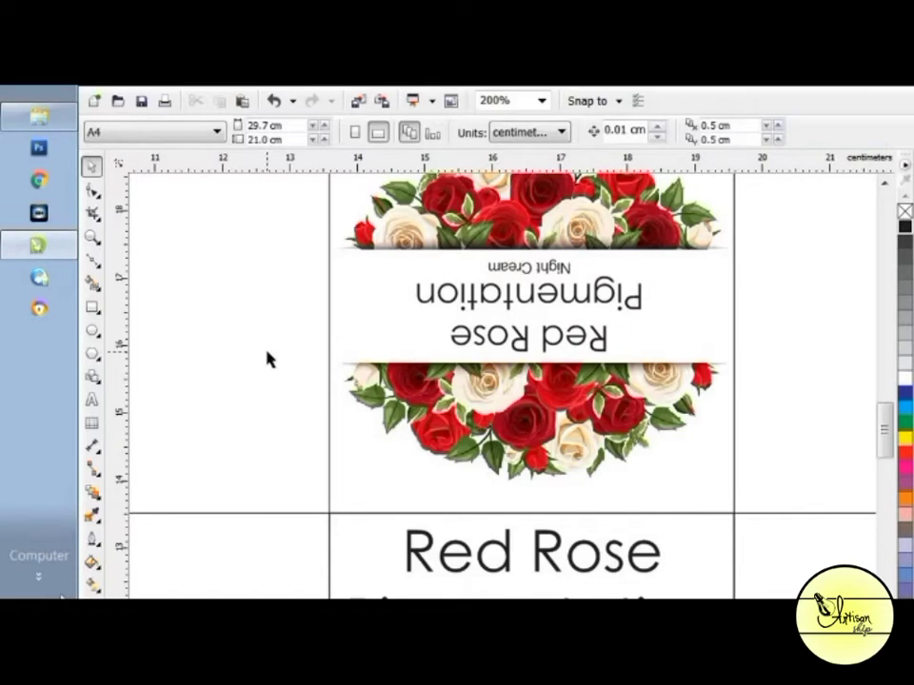
- Bring the product description paragraph from outside the page to the upper edge of the second face
scroll(267, 358, down, 2)
scroll(515, 386, left, 3)
scroll(516, 385, right, 5)
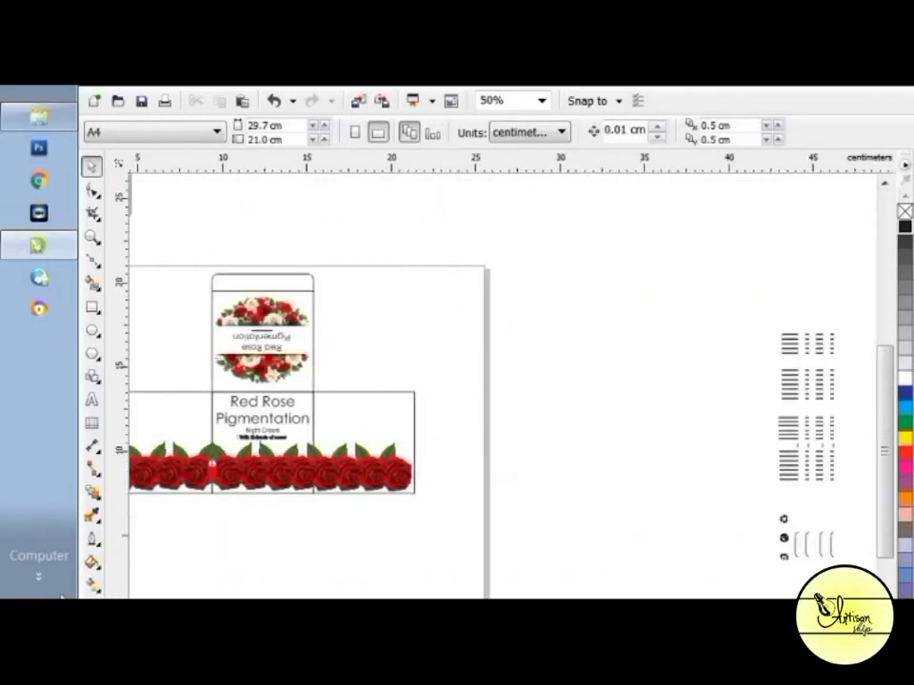
scroll(757, 349, up, 1)
drag(757, 348, 294, 508)
key(ctrl+space)
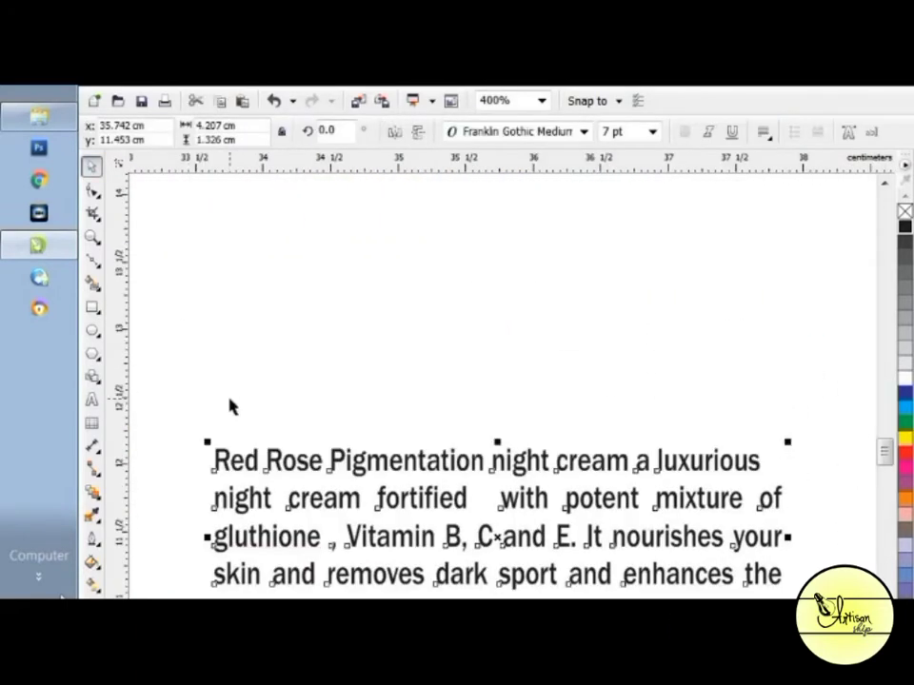
scroll(229, 406, down, 2)
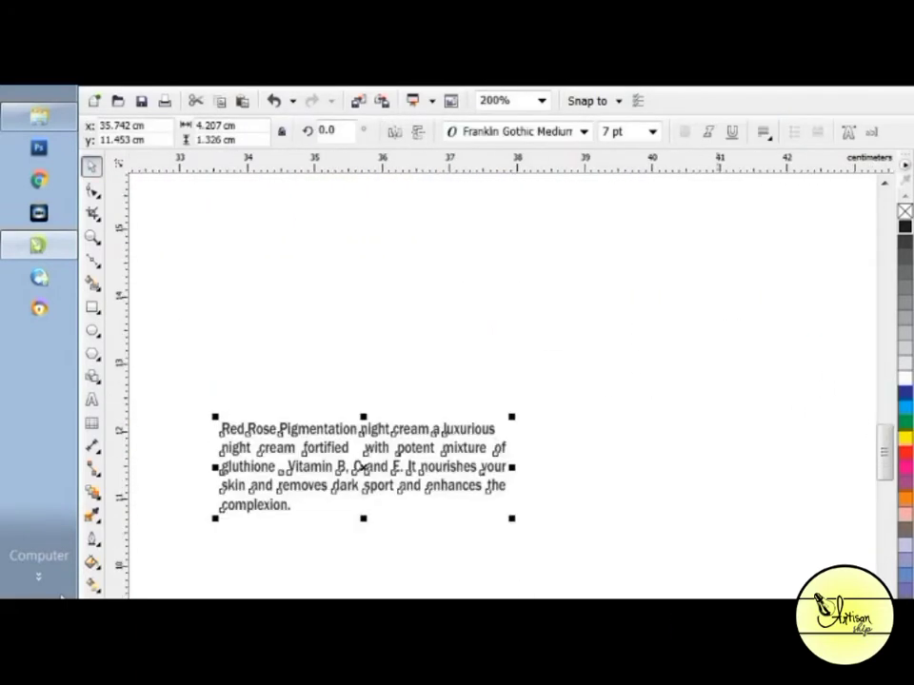
drag(626, 537, 320, 526)
scroll(321, 526, left, 3)
drag(836, 521, 352, 451)
- Set the description paragraph's font size to 8 pt
click(346, 424)
click(371, 454)
click(653, 131)
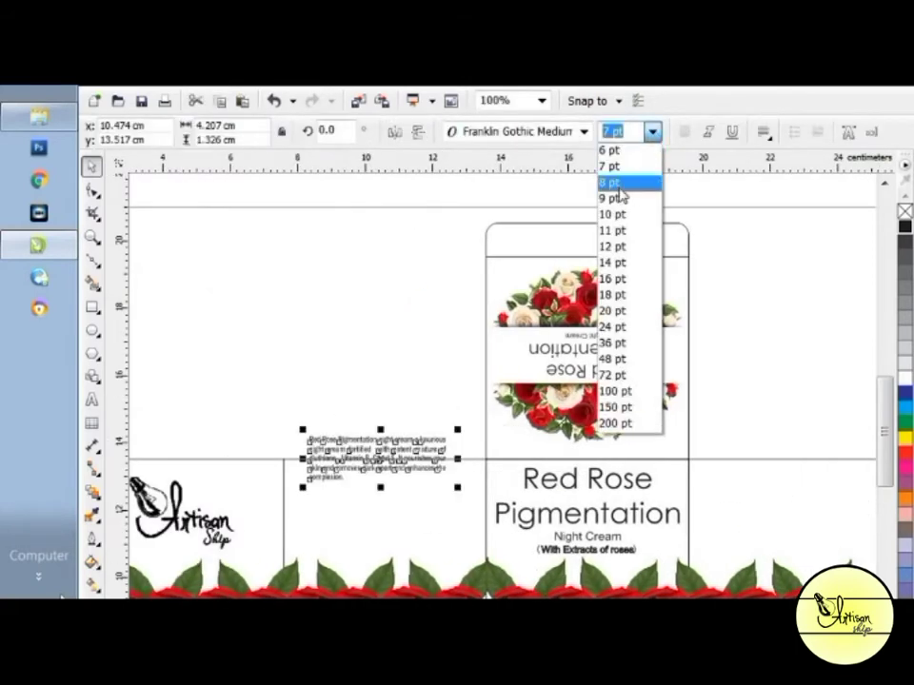
click(612, 181)
- Center the description paragraph horizontally and vertically on the second face
click(344, 538)
key(c)
key(e)
click(329, 443)
click(371, 551)
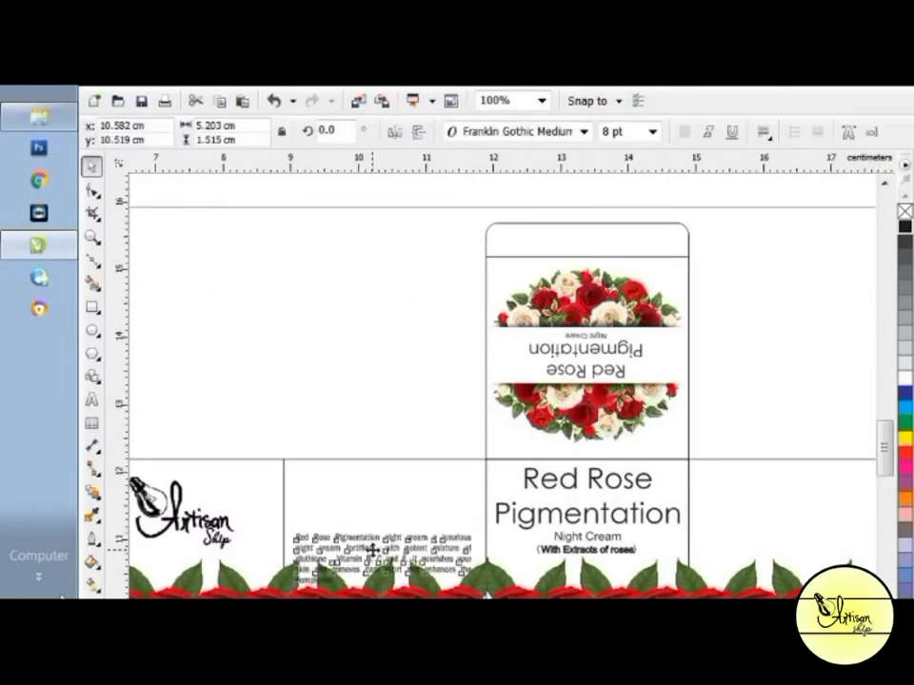
- Move the description paragraph up into the white area above the roses on the second face
scroll(371, 551, up, 1)
key(Up)
key(Up)
key(Up)
key(Up)
key(Up)
key(Up)
key(Up)
key(Up)
key(Up)
key(Up)
key(Up)
key(Up)
key(Up)
key(Up)
key(Up)
key(Up)
key(Up)
key(Up)
key(Up)
key(Up)
drag(381, 578, 381, 479)
click(414, 299)
- Change the text alignment of the whole description paragraph and center it horizontally on the second face
scroll(412, 302, down, 2)
scroll(412, 295, up, 1)
double_click(362, 389)
key(ctrl+a)
click(763, 132)
click(686, 251)
click(91, 167)
shift+click(560, 434)
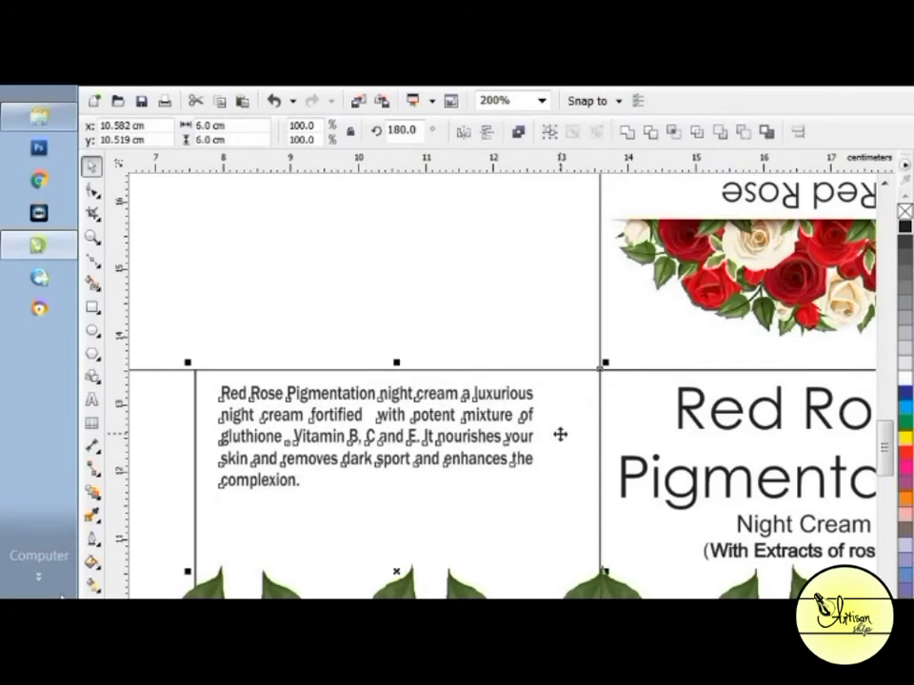
key(c)
- Bring the "Natural herbal formulations" paragraph from outside the page and center it on the second face
click(444, 238)
scroll(445, 238, down, 2)
scroll(502, 380, right, 5)
drag(715, 262, 238, 411)
scroll(534, 413, left, 4)
drag(534, 411, 375, 411)
click(350, 309)
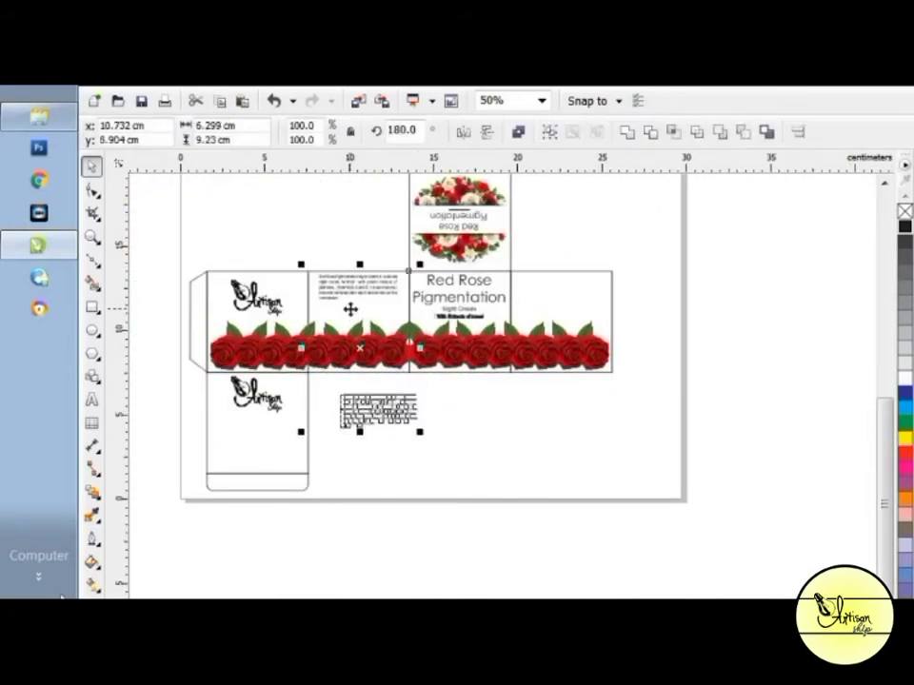
key(e)
click(339, 252)
- Set the "Natural herbal formulations" paragraph's font size to 8 pt and center it on the second face again
scroll(339, 251, up, 2)
click(352, 486)
click(652, 132)
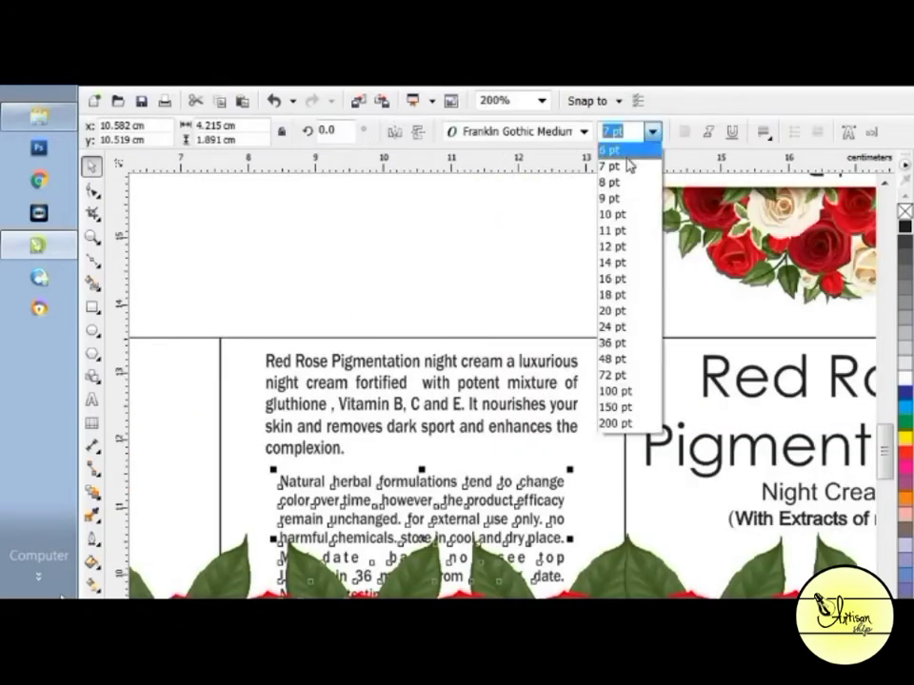
click(615, 184)
shift+click(238, 481)
key(c)
key(e)
key(Escape)
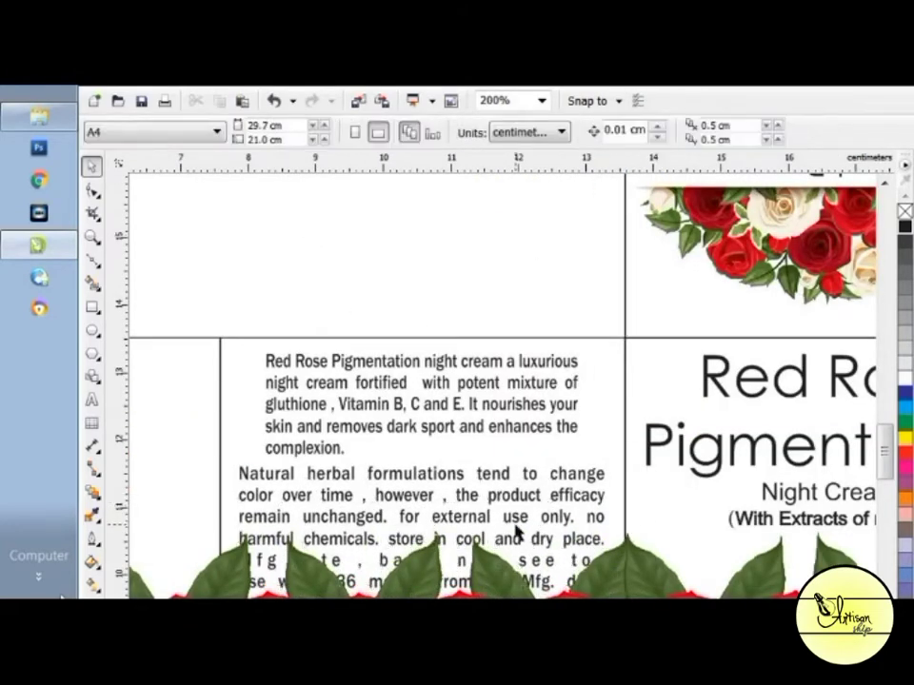
click(518, 514)
key(Escape)
- Nudge the description paragraph up close to the second face's upper edge
scroll(788, 466, down, 2)
click(425, 303)
key(Up)
key(Up)
key(Up)
key(Up)
key(Up)
key(Up)
key(Up)
key(Up)
key(Up)
key(Up)
key(Up)
key(Up)
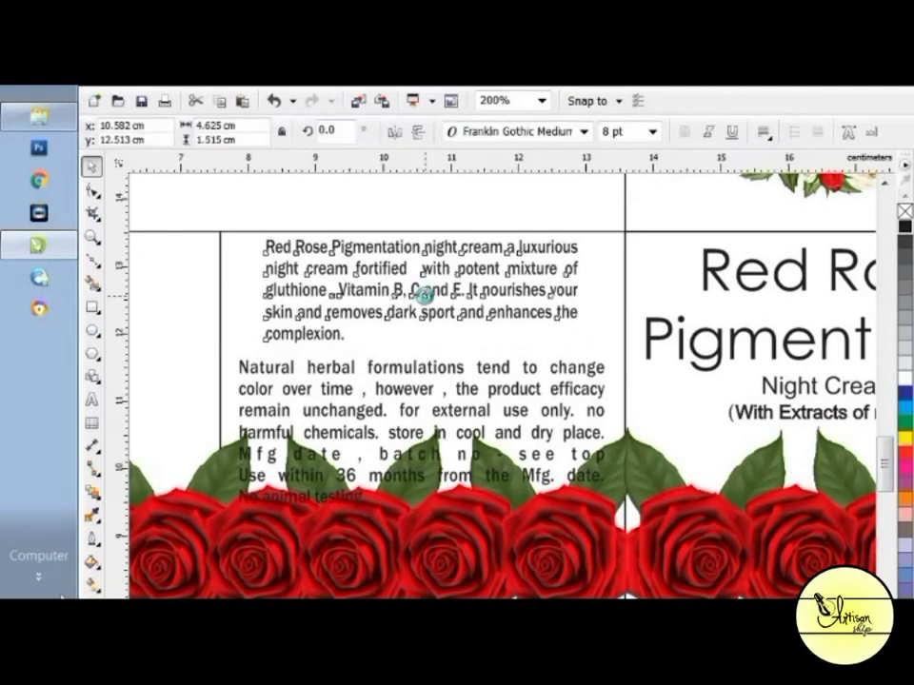
- Nudge the "Natural herbal formulations" paragraph up until it sits directly beneath the description paragraph
click(421, 385)
key(Up)
key(Up)
key(Up)
key(Up)
key(Up)
key(Up)
key(Up)
key(Up)
key(Up)
key(Up)
key(Up)
key(Up)
key(Up)
key(Up)
key(Up)
key(Up)
key(Up)
key(Up)
key(Up)
key(Up)
click(419, 309)
click(397, 290)
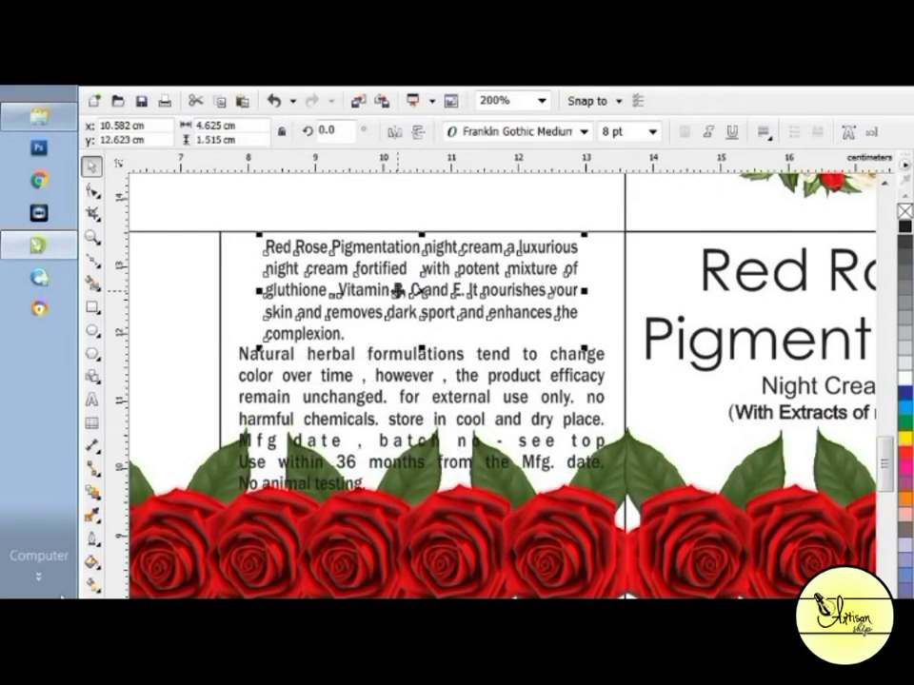
- Bring the usage and ingredients texts from outside the page to below the fourth face and group them
scroll(398, 290, down, 2)
key(Escape)
scroll(624, 267, right, 3)
scroll(665, 319, up, 2)
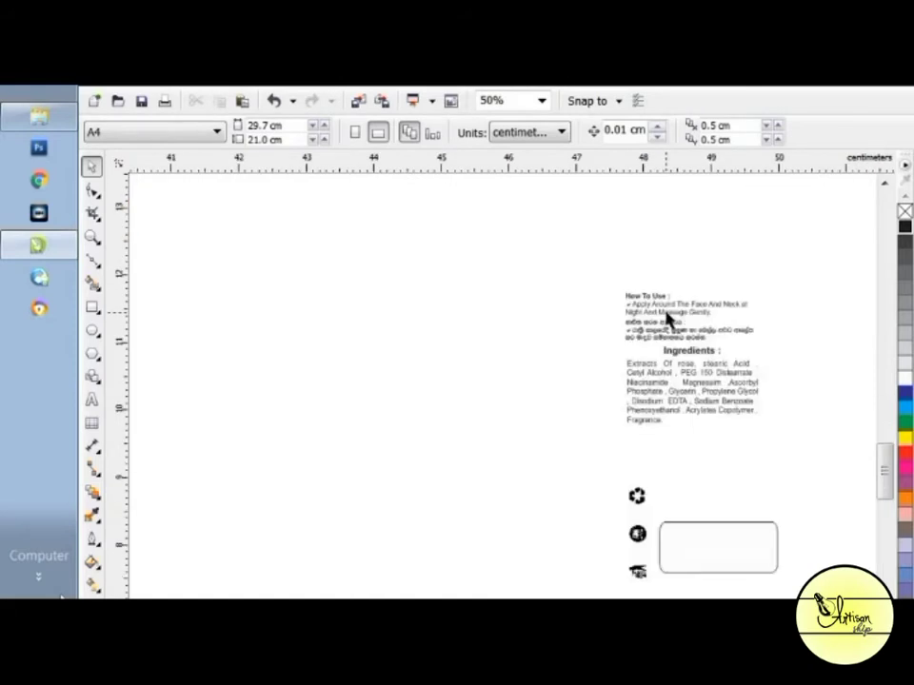
scroll(665, 318, down, 2)
drag(618, 262, 734, 404)
drag(687, 335, 243, 419)
key(ctrl+g)
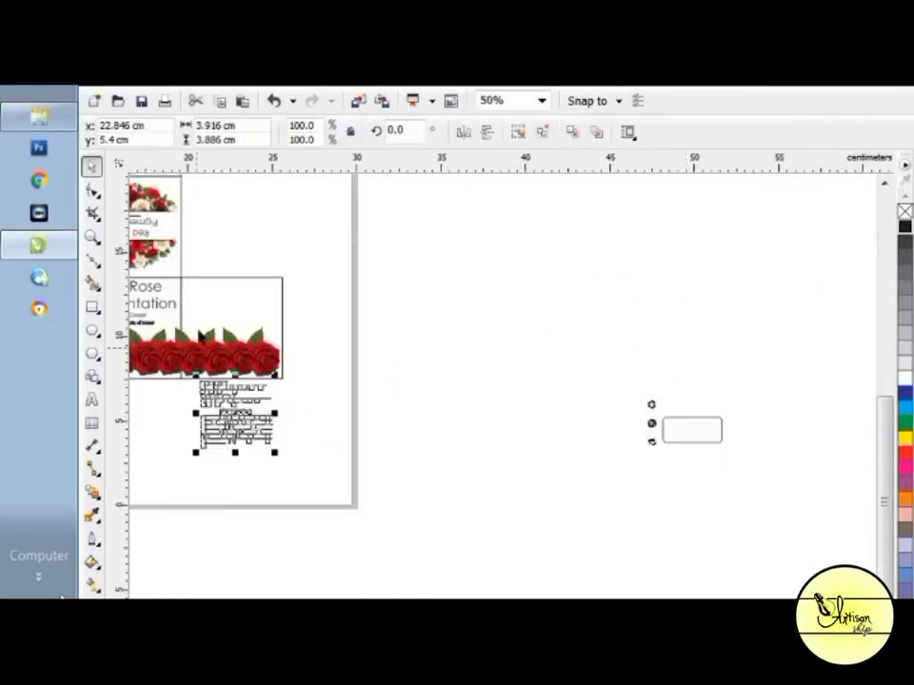
- Center the grouped usage and ingredients texts horizontally and vertically on the fourth face
shift+click(207, 307)
key(c)
key(e)
scroll(204, 341, up, 2)
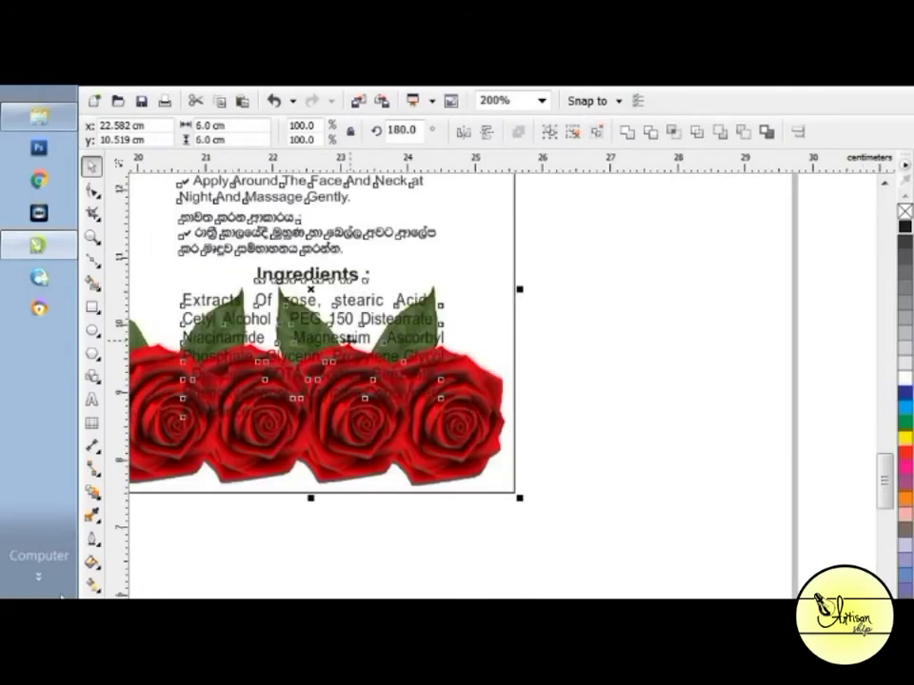
scroll(204, 341, down, 2)
scroll(161, 319, up, 2)
- Ungroup the texts, set the How To Use paragraph to 8 pt and move it near the fourth face's upper edge
click(732, 403)
click(382, 277)
click(879, 180)
click(516, 132)
click(391, 346)
click(390, 343)
click(653, 132)
click(614, 187)
drag(401, 326, 364, 282)
- Set the Sinhala usage paragraph to 8 pt and move it beneath the How To Use paragraph
click(375, 385)
click(652, 132)
click(614, 143)
drag(406, 396, 371, 376)
click(338, 232)
- Place a horizontal guideline along the top of the description paragraph and align the How To Use paragraph's top to it
scroll(502, 385, left, 8)
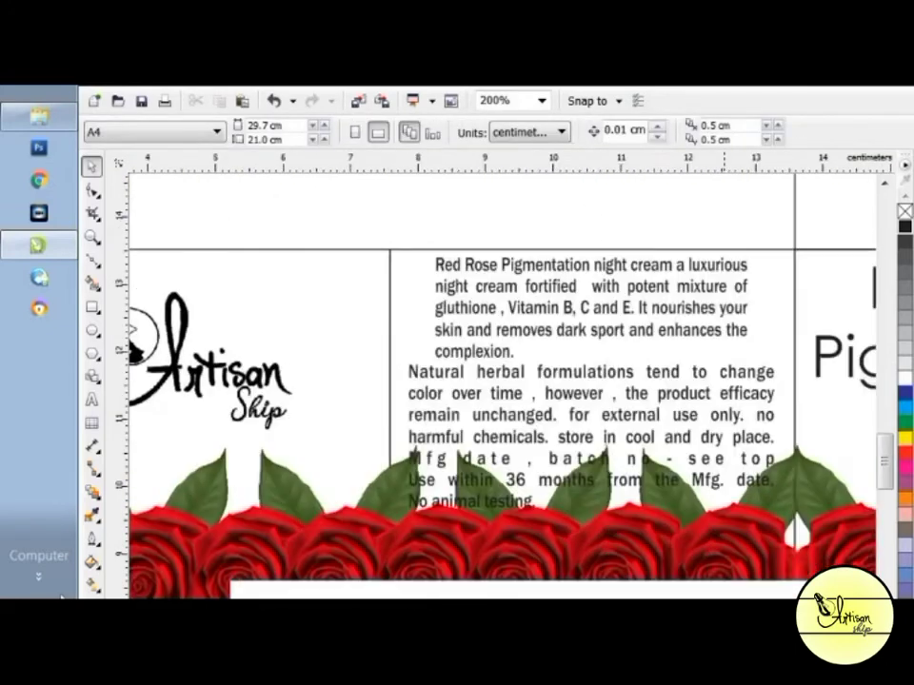
scroll(502, 385, right, 2)
scroll(273, 241, up, 4)
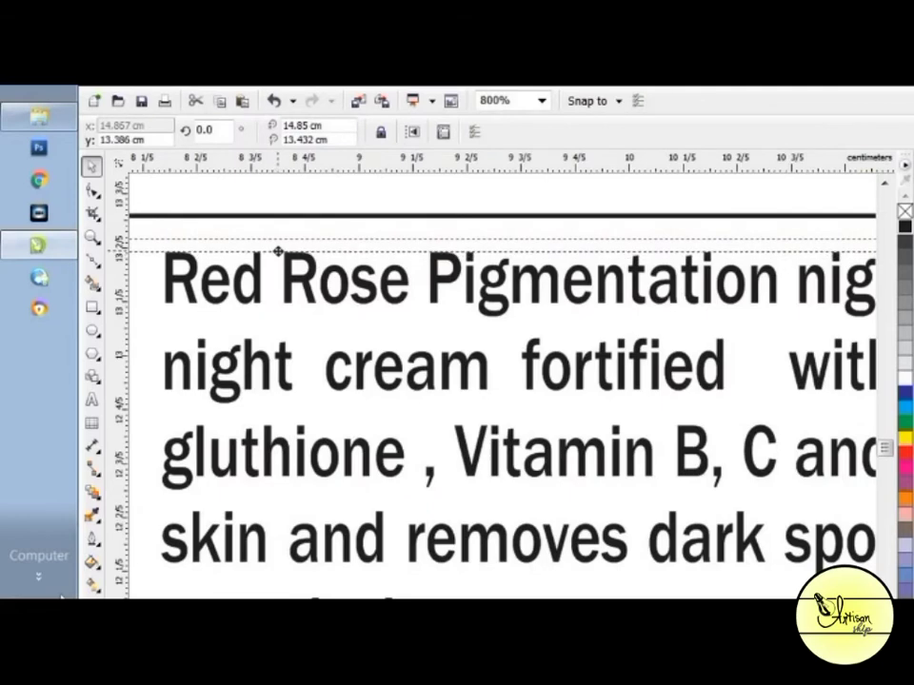
scroll(394, 408, down, 1)
scroll(313, 404, down, 1)
scroll(476, 285, right, 5)
scroll(609, 382, up, 1)
click(550, 388)
drag(550, 388, 548, 363)
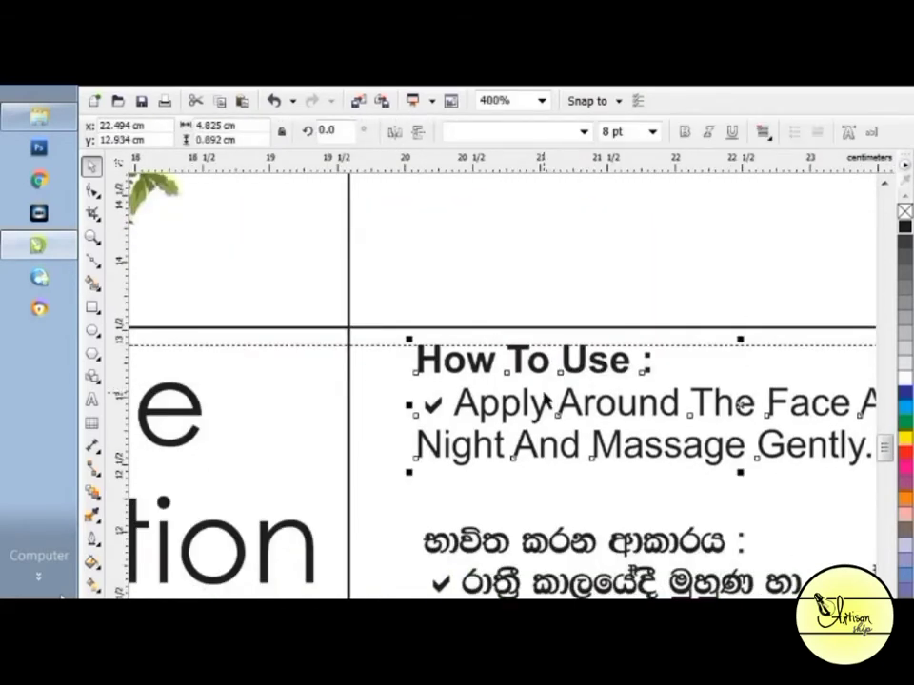
- Place a vertical guideline at the How To Use paragraph's left edge and nudge the Sinhala paragraph left to meet it
click(419, 549)
click(450, 550)
key(Left)
key(Left)
key(Left)
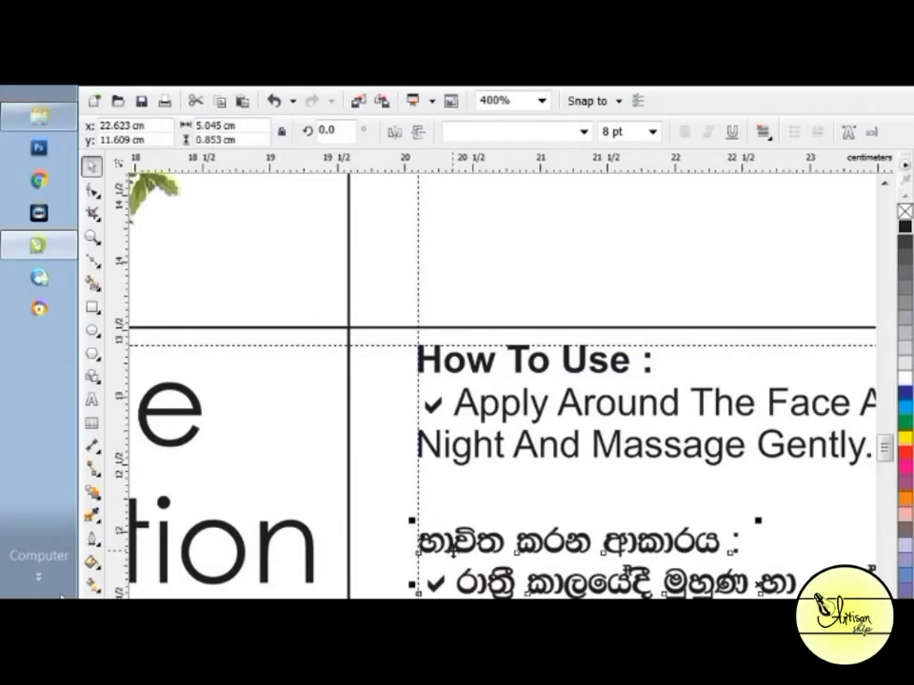
- Nudge the Ingredients heading up slightly and set the ingredients list's font size to 8 pt
scroll(450, 551, down, 1)
scroll(495, 381, down, 3)
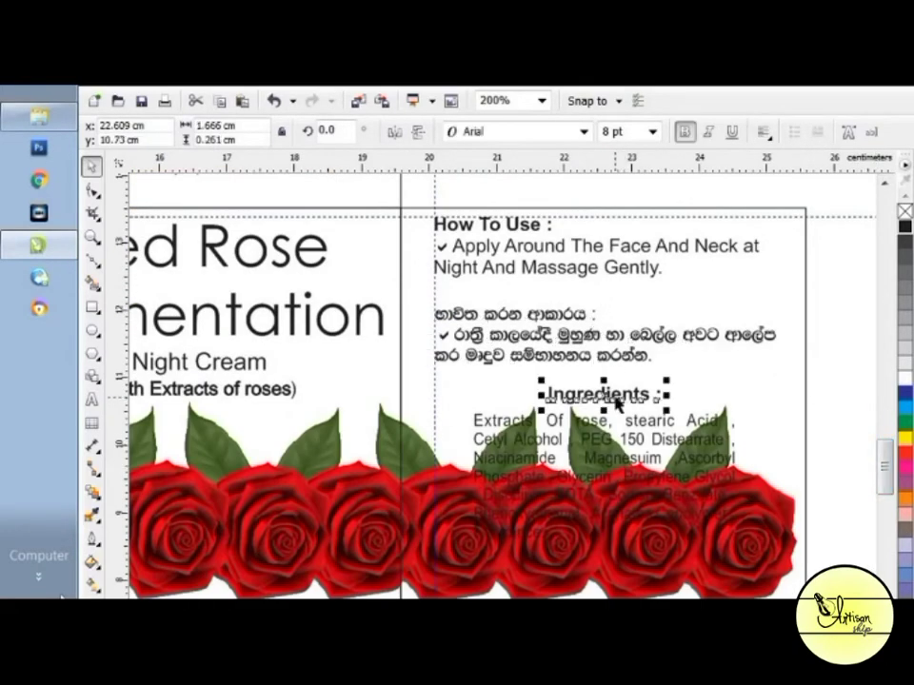
click(812, 499)
click(714, 438)
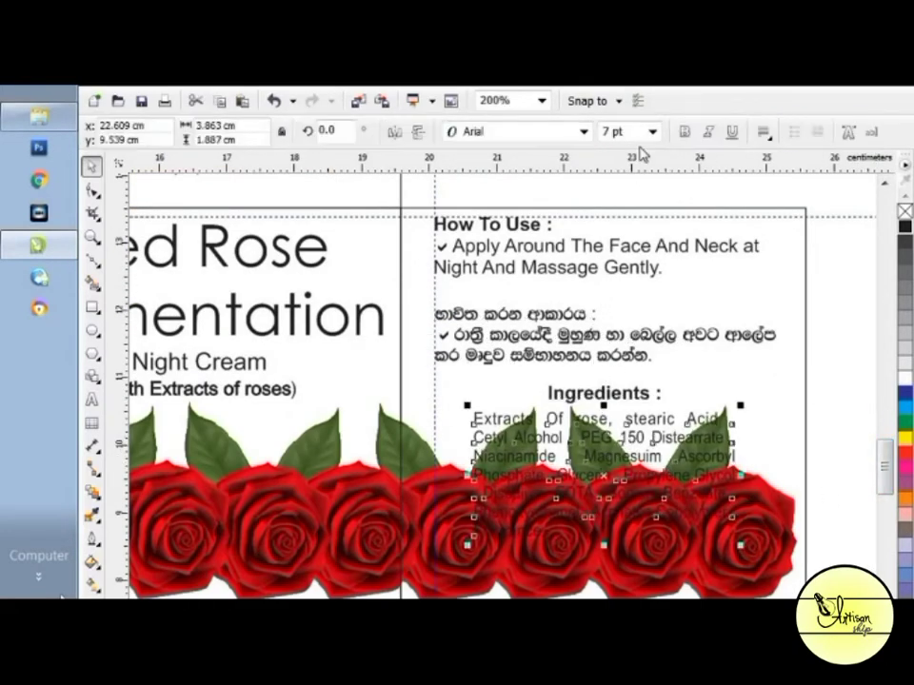
click(652, 131)
click(609, 184)
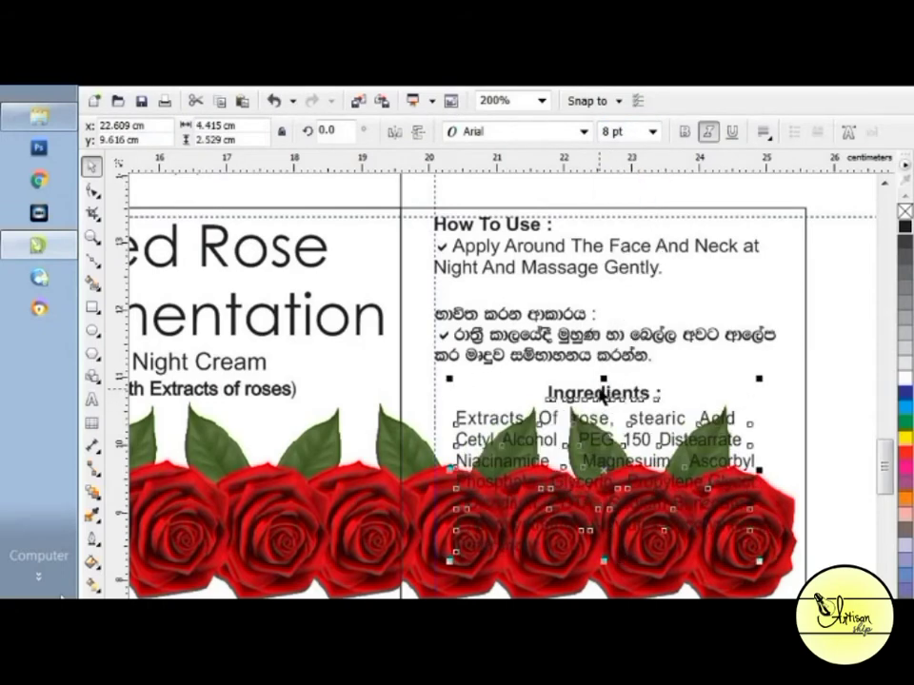
- Group the Ingredients heading with its list and align the group to the fourth face's horizontal center
key(ctrl+g)
click(853, 471)
click(630, 416)
click(685, 416)
click(812, 384)
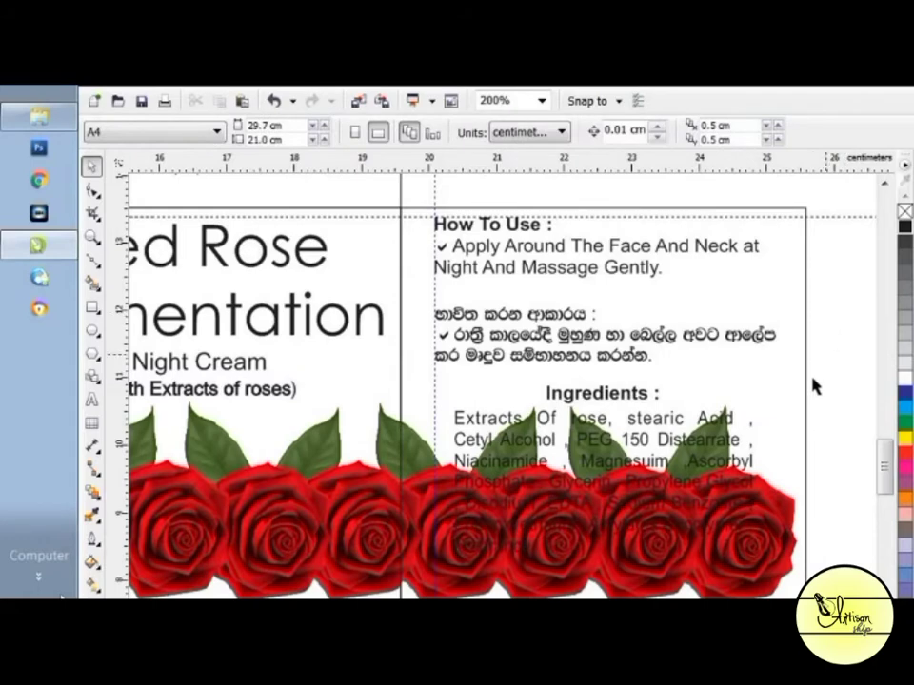
- Bring the manufacturer details, symbols and rounded box from outside the page to the empty area below the box faces
scroll(811, 384, down, 2)
scroll(797, 561, right, 5)
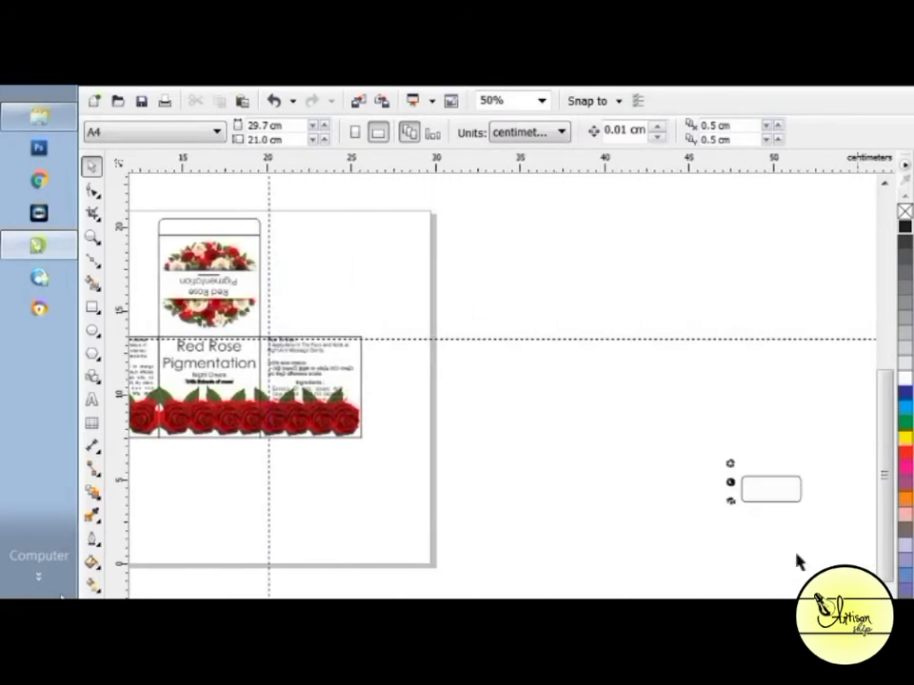
click(766, 488)
drag(331, 535, 127, 536)
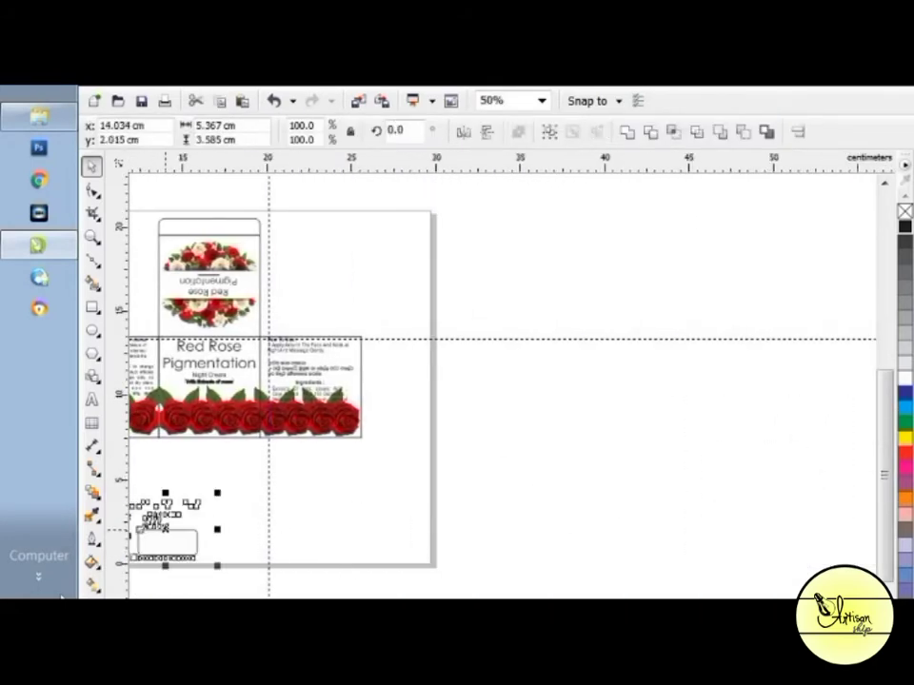
- Color the manufacturer contact text black
scroll(627, 561, left, 5)
scroll(729, 566, up, 1)
click(701, 440)
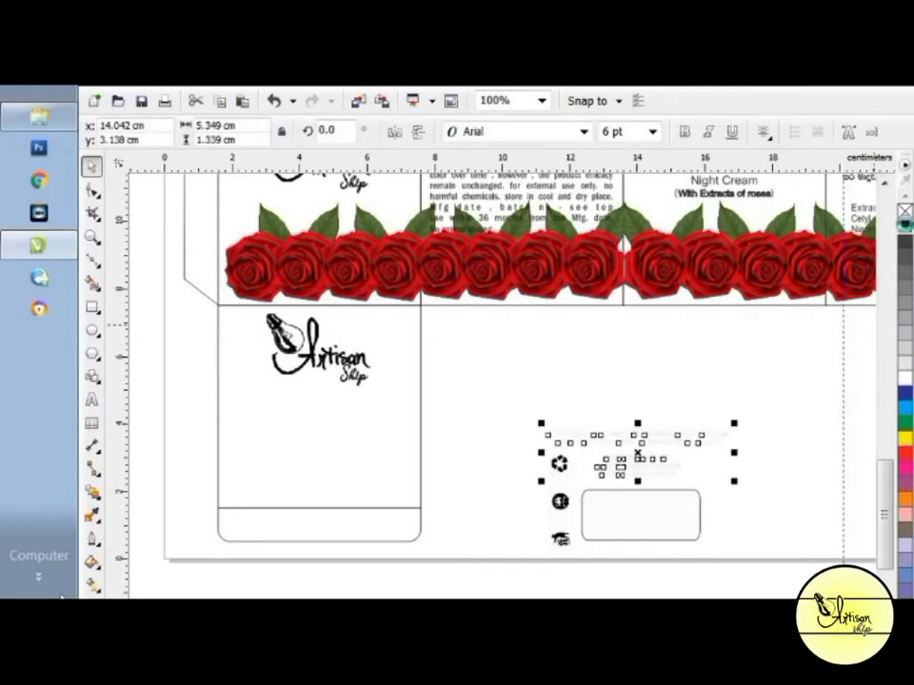
click(528, 377)
drag(485, 385, 788, 588)
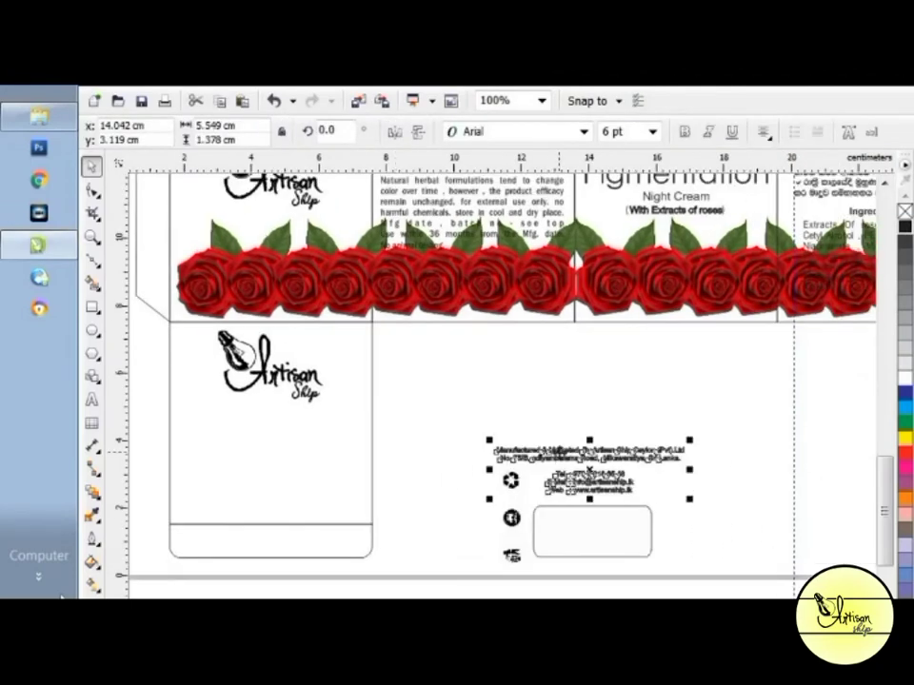
- Center the manufacturer contact text horizontally and vertically on the base panel below the first face
shift+click(304, 445)
key(c)
key(e)
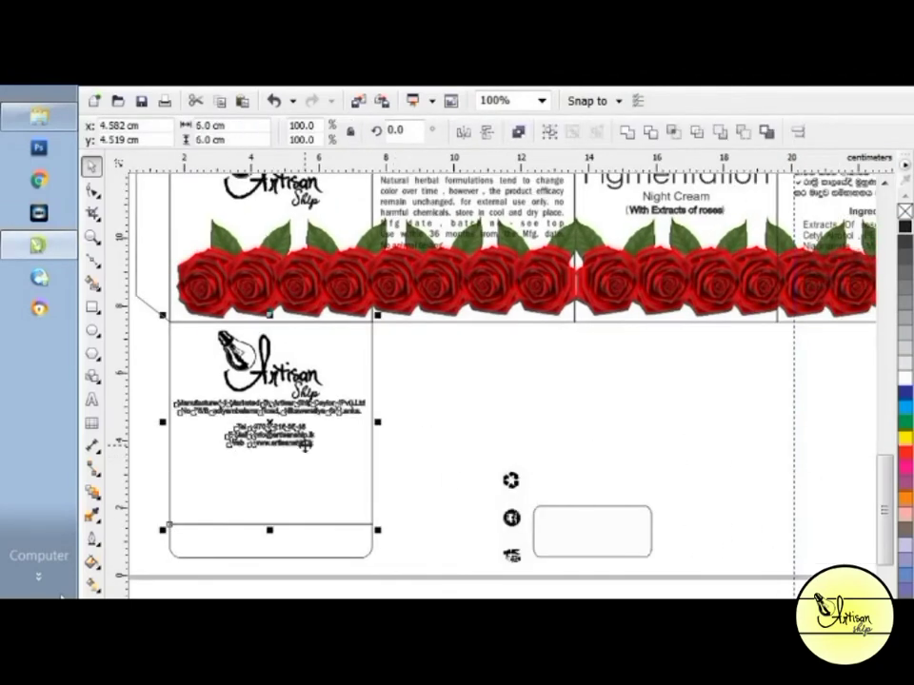
- Nudge the manufacturer contact text down on the base panel, clear of the logo above it
key(Escape)
scroll(224, 416, up, 1)
click(224, 416)
scroll(649, 386, left, 2)
key(Down)
key(Down)
key(Down)
key(Down)
key(Down)
key(Down)
key(Down)
key(Down)
key(Down)
key(Down)
key(Down)
key(Down)
key(Down)
key(Down)
key(Down)
key(Down)
key(Down)
key(Down)
key(Down)
key(Down)
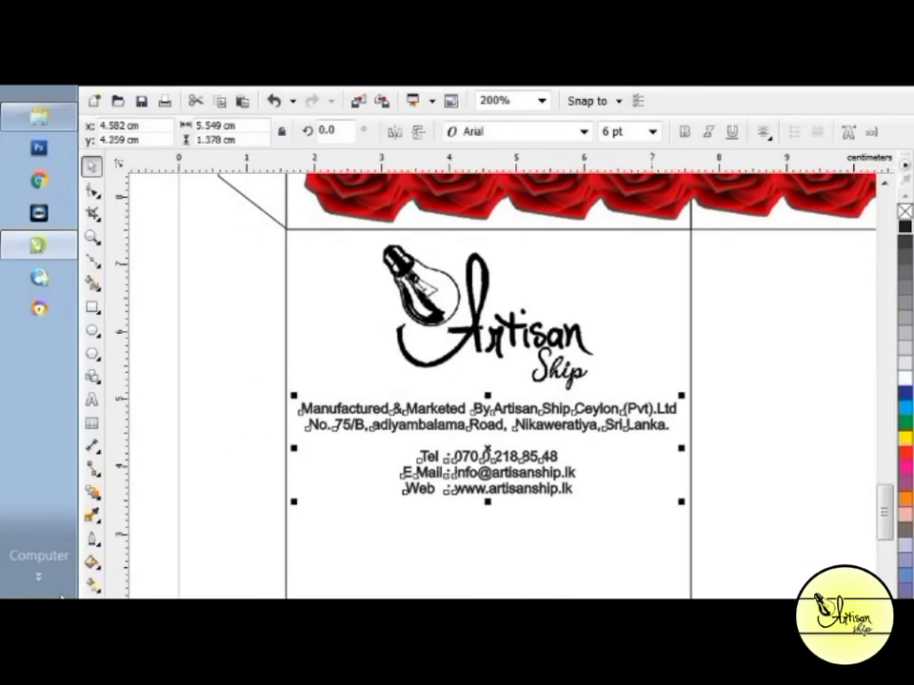
- Center the rounded box horizontally on the base panel and place it directly below the manufacturer contact text
key(Escape)
scroll(778, 539, down, 1)
scroll(664, 386, right, 3)
click(666, 569)
shift+click(358, 472)
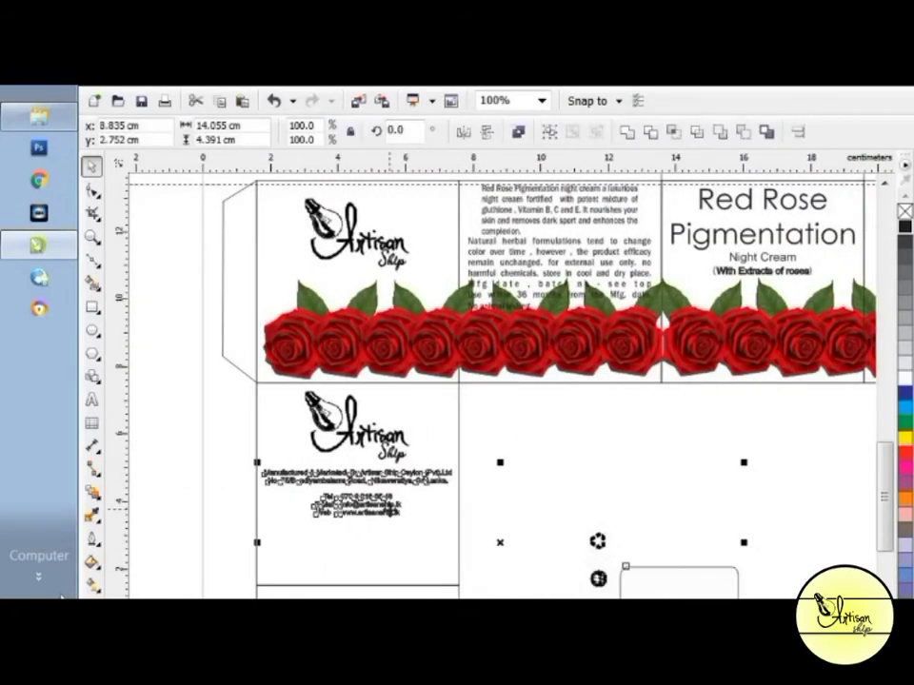
key(c)
key(e)
click(376, 496)
key(ctrl+z)
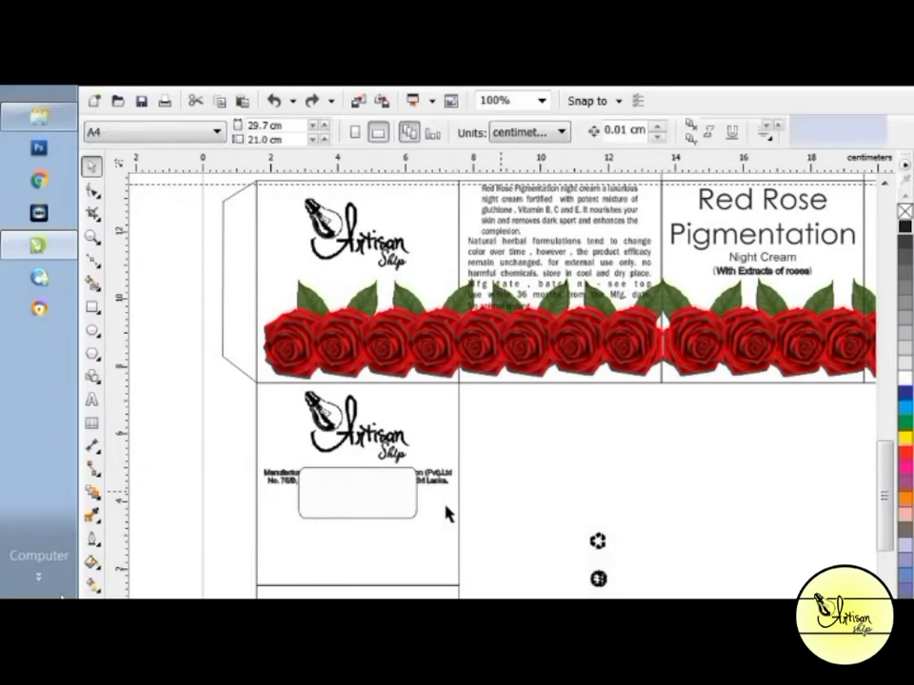
drag(412, 522, 408, 537)
key(ctrl+shift+z)
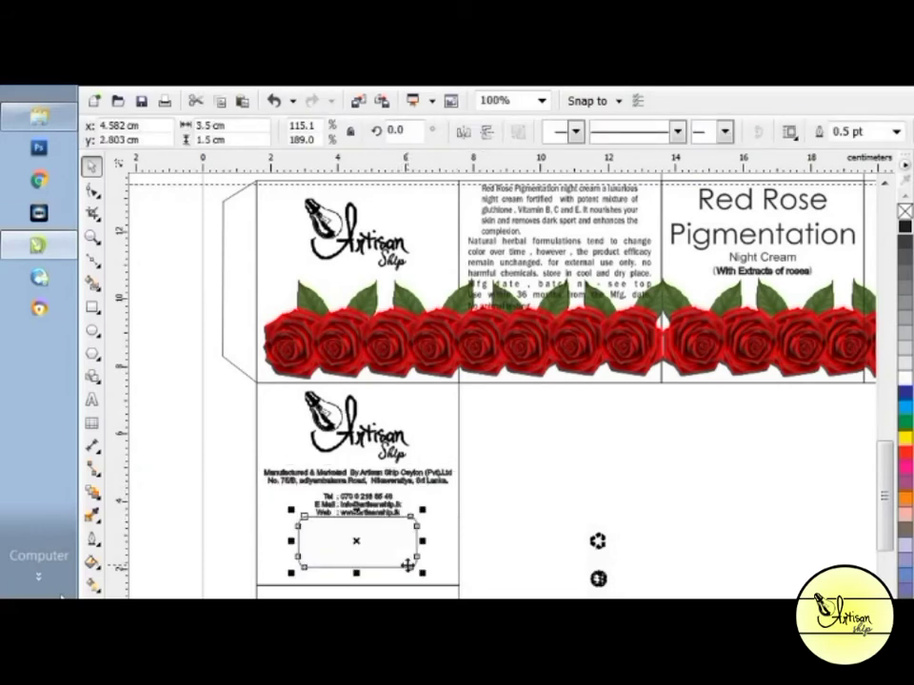
- Nudge the logo, contact text and rounded box upward on the base panel
click(395, 448)
click(352, 475)
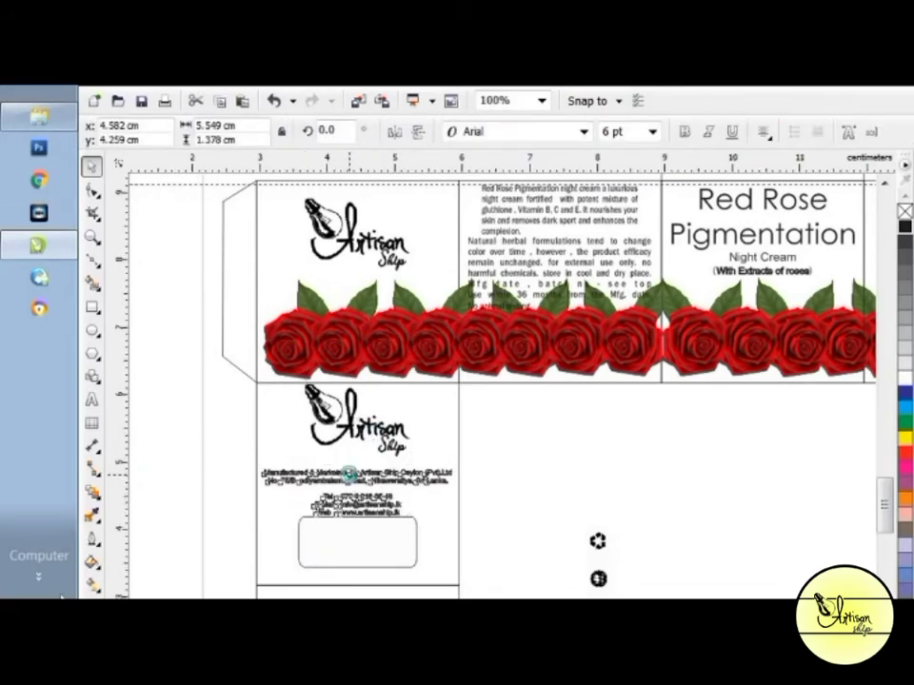
scroll(351, 473, up, 1)
key(Up)
key(Up)
key(Up)
click(404, 558)
key(Up)
key(Up)
key(Up)
key(Up)
key(Up)
key(Up)
key(Up)
key(Up)
key(Up)
key(Up)
key(Up)
key(Up)
key(Up)
key(Up)
key(Up)
key(Up)
key(Up)
key(Up)
key(Up)
key(Up)
- Move the recycling, Made in Sri Lanka and waste-bin symbols together to the left side of the base panel
drag(885, 496, 885, 510)
drag(758, 416, 788, 559)
drag(727, 420, 248, 321)
click(285, 363)
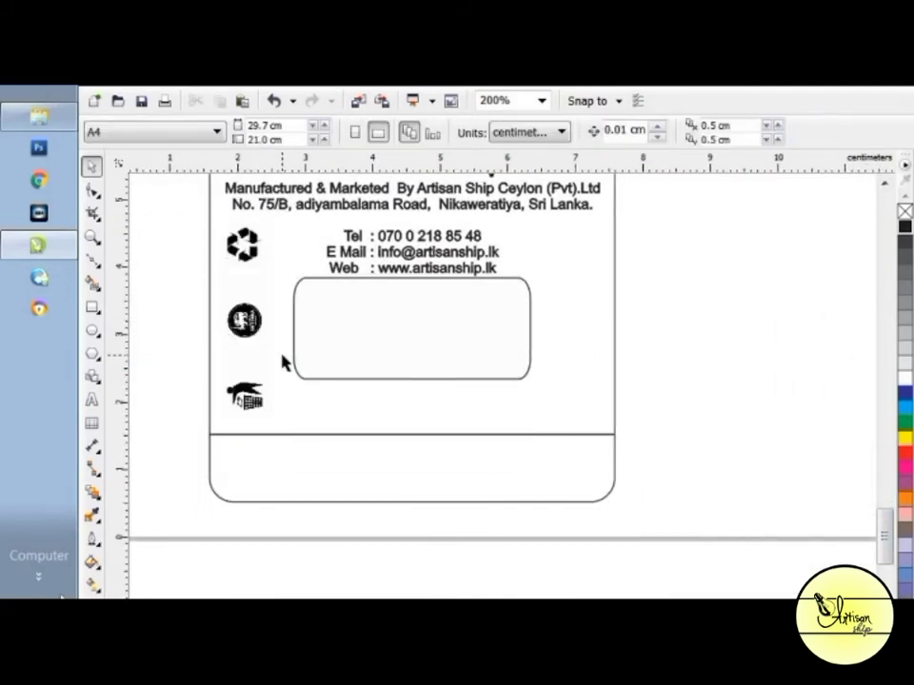
- Add the text "Made In Sri Lanka" below the rounded box and set it to 6 pt Britannic Bold
key(F8)
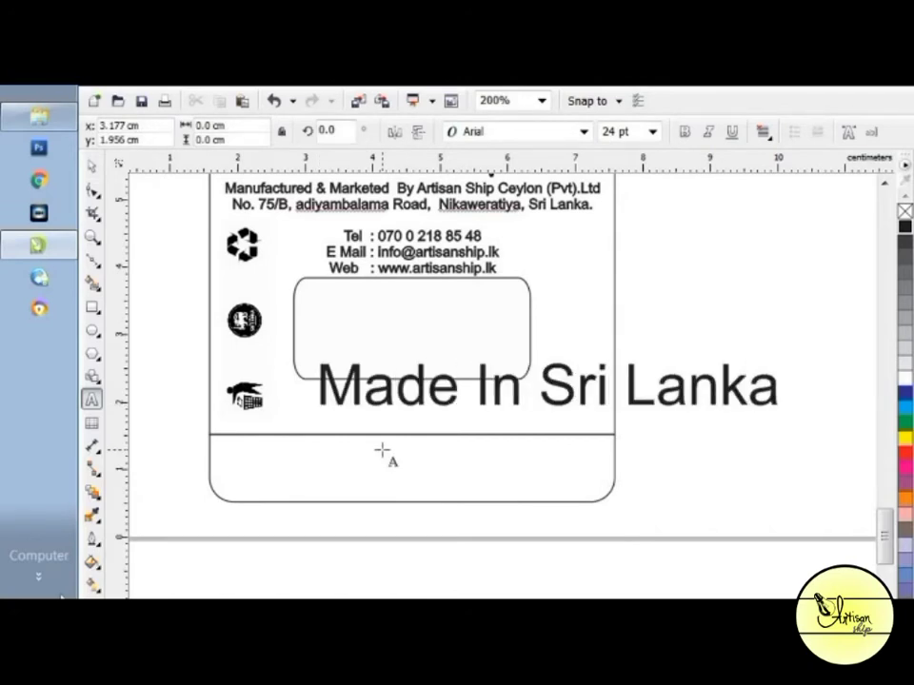
drag(779, 396, 332, 340)
click(653, 133)
click(642, 152)
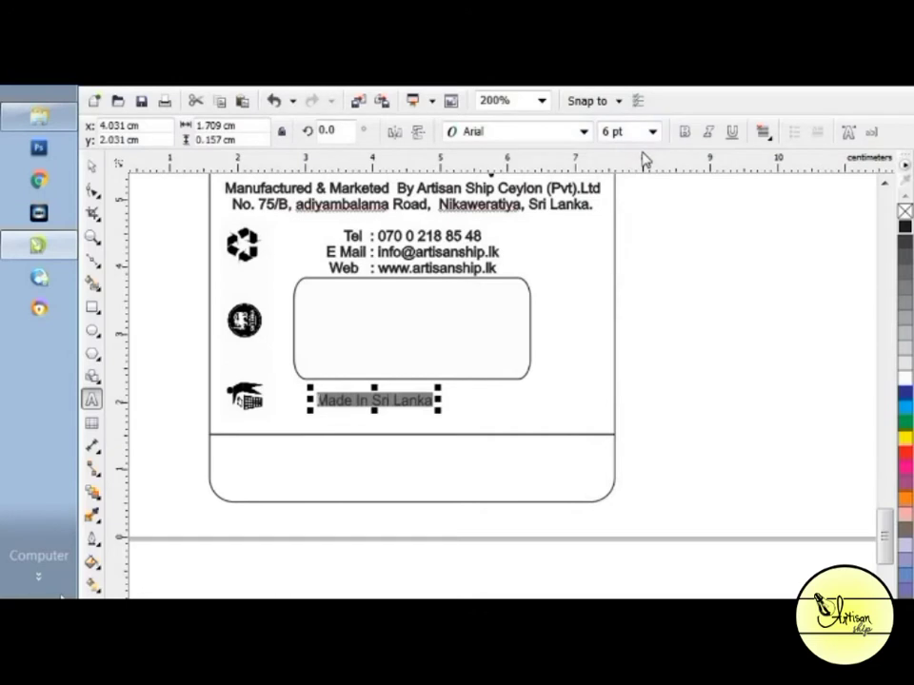
click(581, 131)
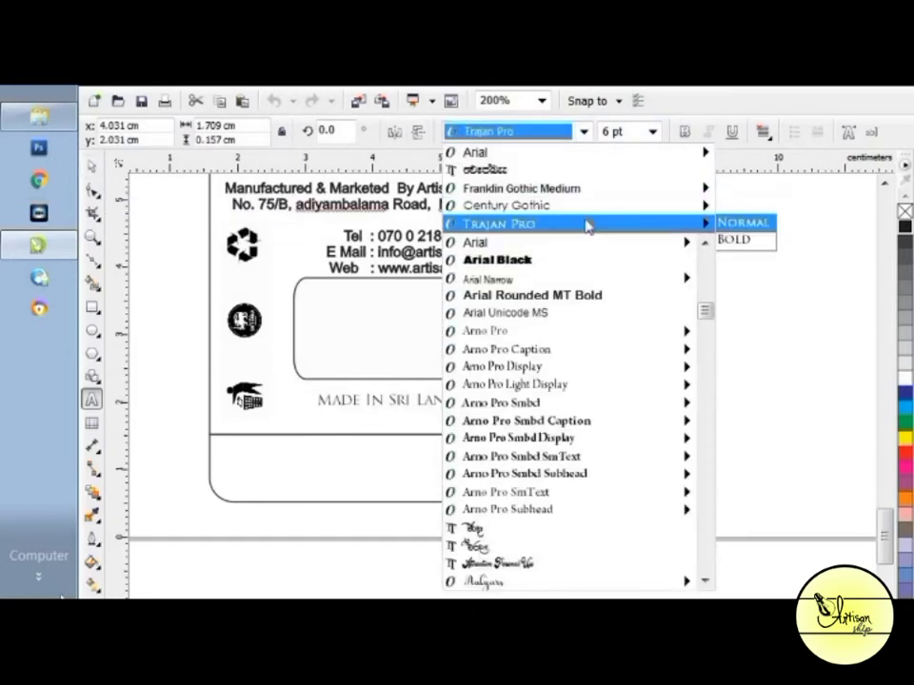
drag(705, 312, 706, 339)
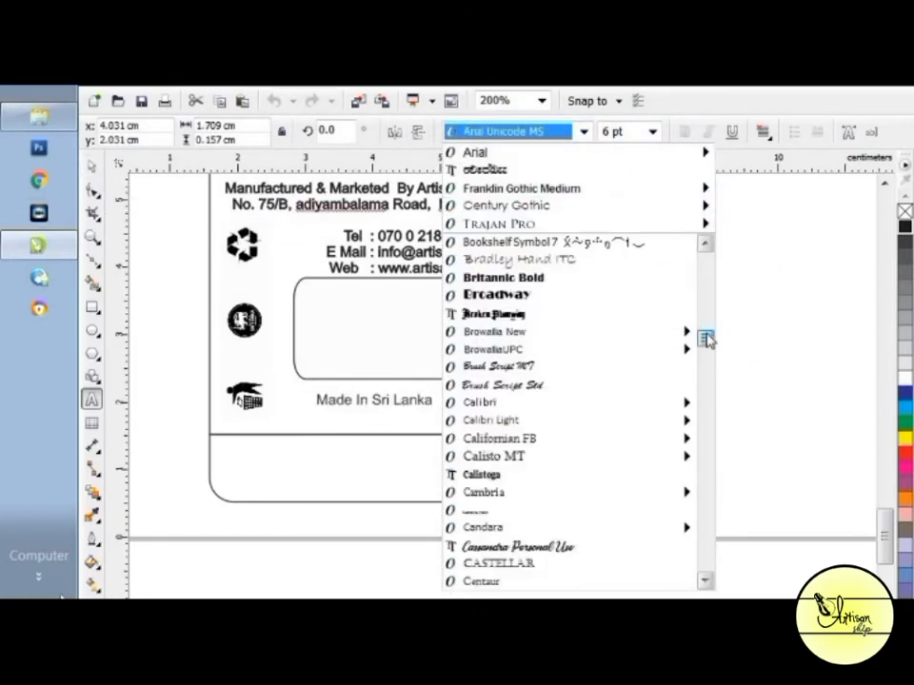
click(560, 278)
- Space out the letters of the Made In Sri Lanka text and end it with a period
scroll(319, 400, up, 1)
click(367, 394)
click(391, 394)
click(422, 394)
click(443, 394)
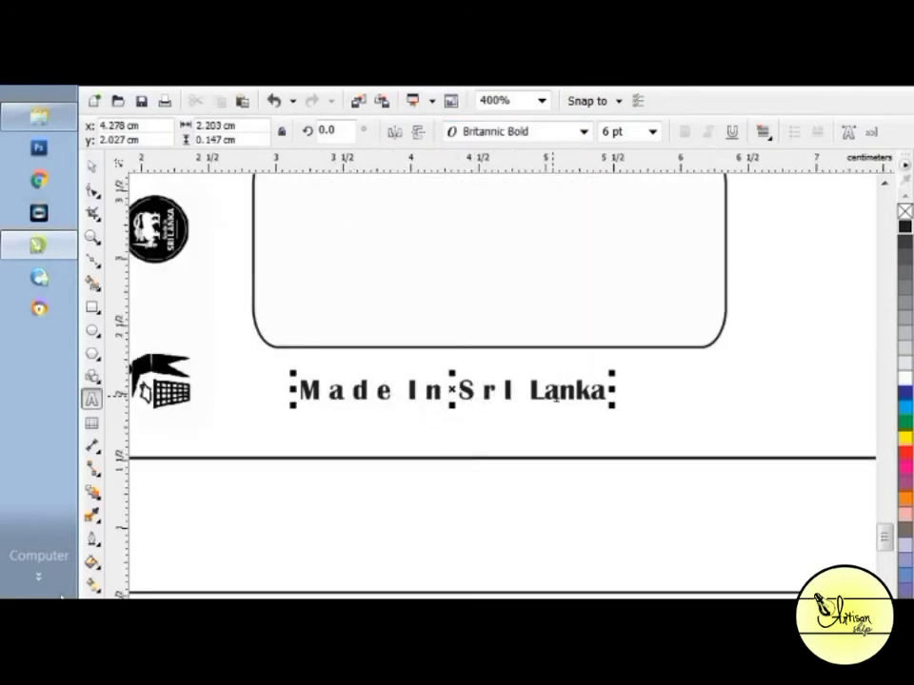
- Center the Made In Sri Lanka text horizontally under the rounded box and move it closer to the box's lower edge
click(92, 169)
shift+click(418, 288)
key(Escape)
click(434, 388)
shift+click(412, 346)
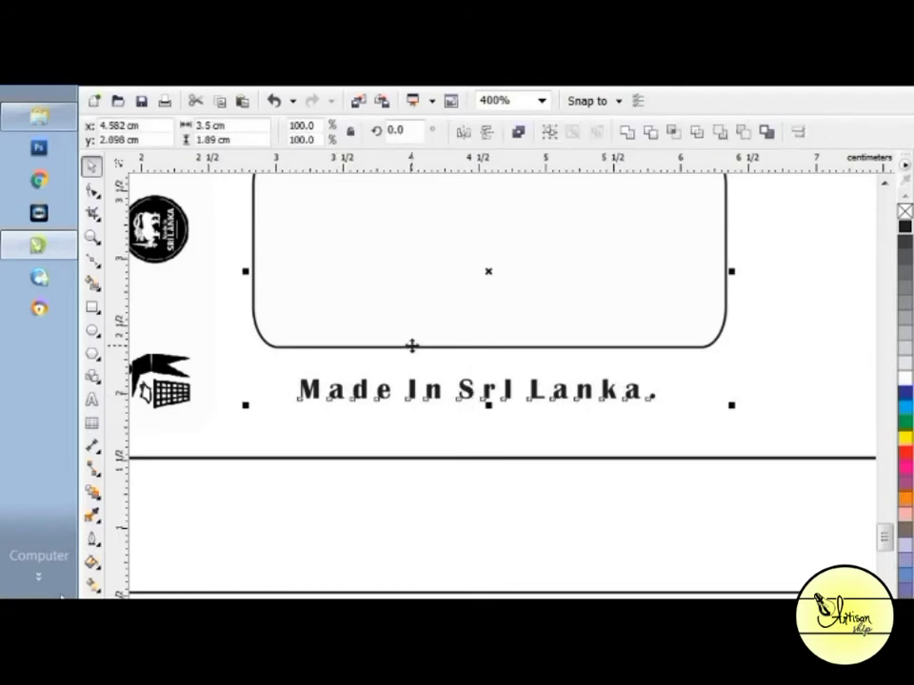
key(c)
click(495, 546)
drag(475, 389, 471, 366)
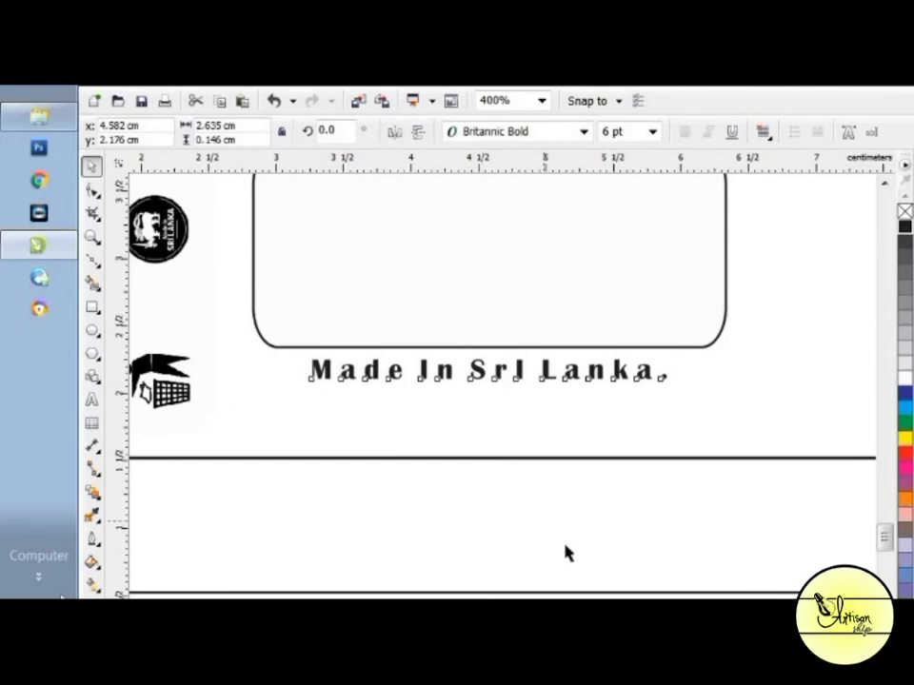
click(473, 498)
- Shift the Natural herbal formulations text on the second face slightly down from the product description paragraph
scroll(473, 494, down, 3)
click(885, 183)
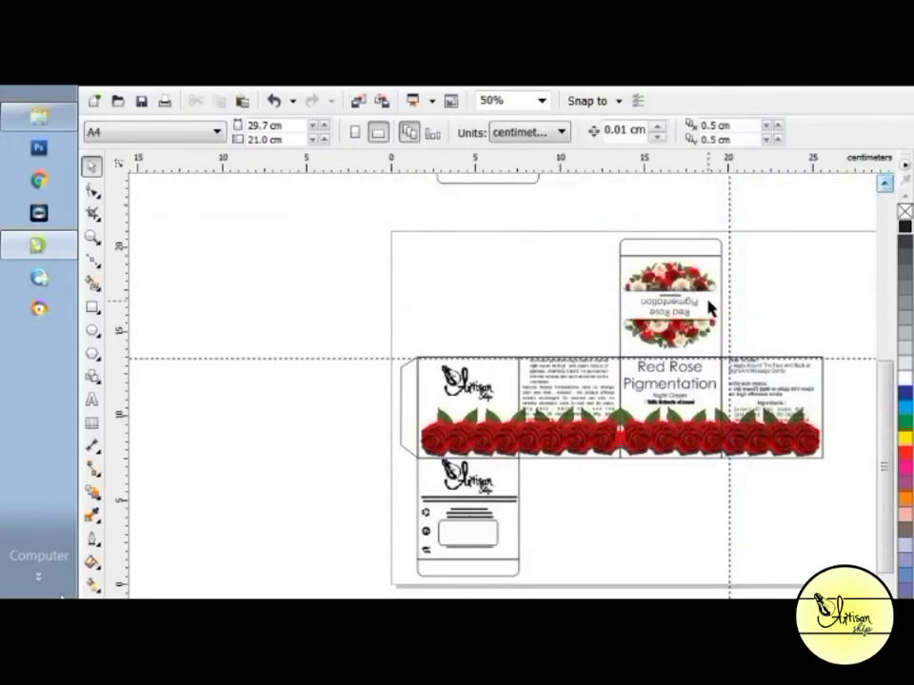
scroll(697, 273, up, 4)
scroll(654, 248, down, 4)
scroll(507, 366, up, 4)
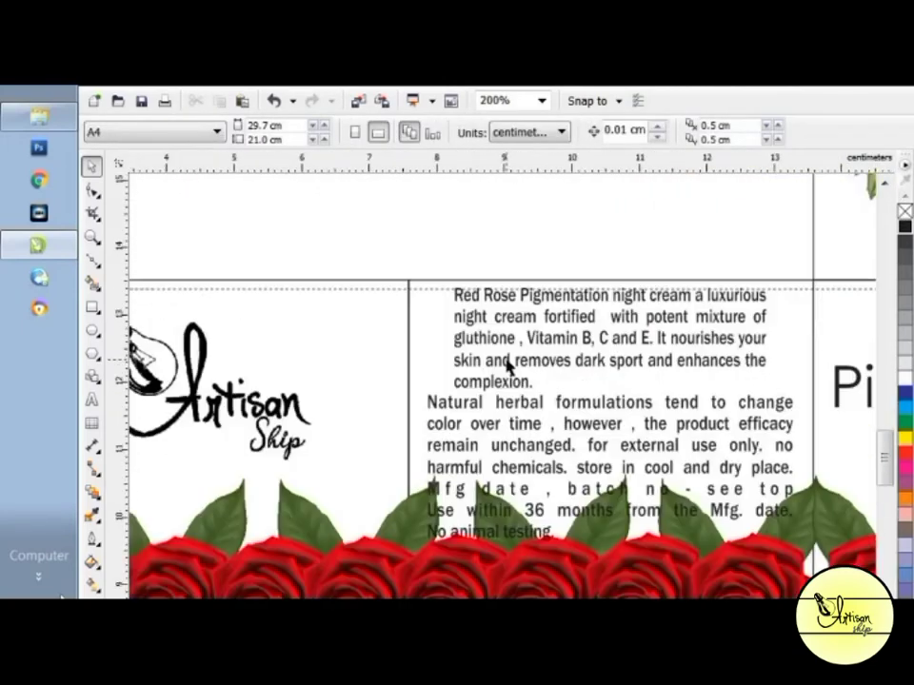
click(510, 404)
scroll(510, 404, down, 2)
scroll(788, 441, up, 2)
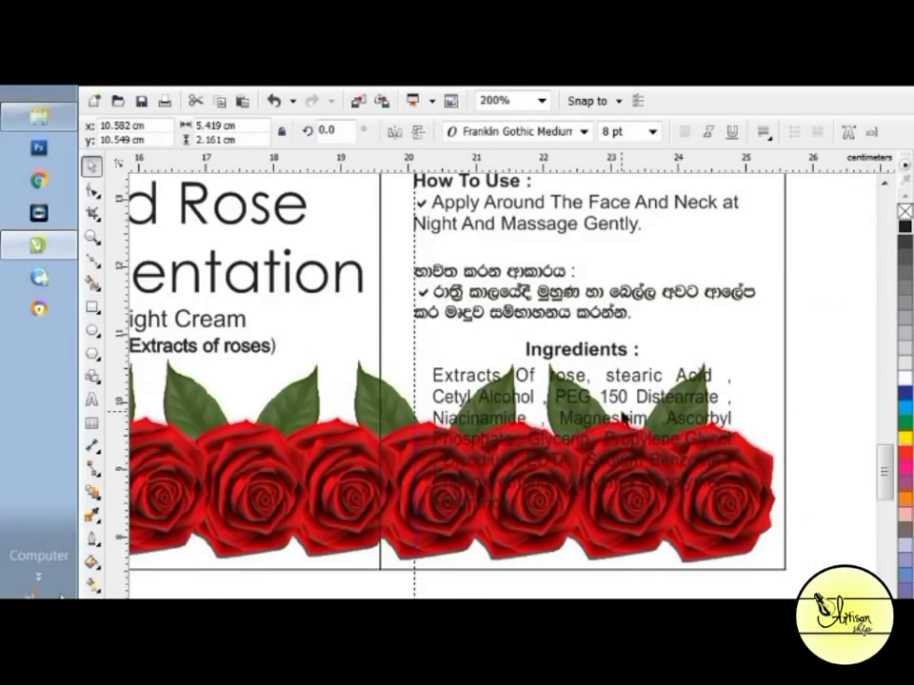
- Color the grouped Ingredients heading and list on the fourth face white
click(621, 396)
click(826, 487)
click(621, 375)
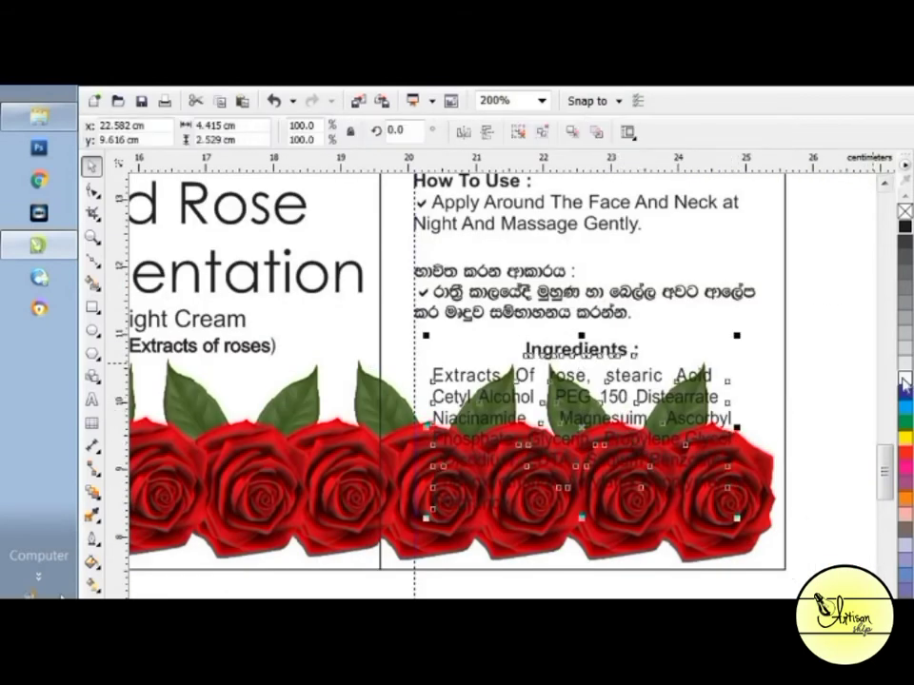
click(904, 378)
click(824, 379)
scroll(730, 373, down, 1)
scroll(561, 441, down, 1)
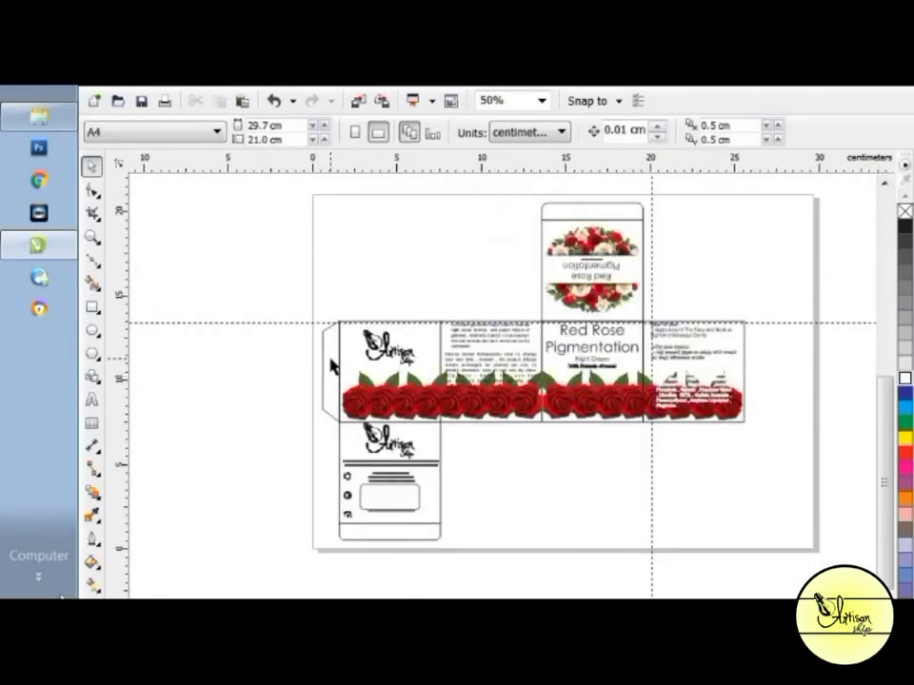
- Bring the full box outline from above the page onto the finished artwork
scroll(333, 366, down, 1)
click(359, 226)
scroll(359, 224, up, 1)
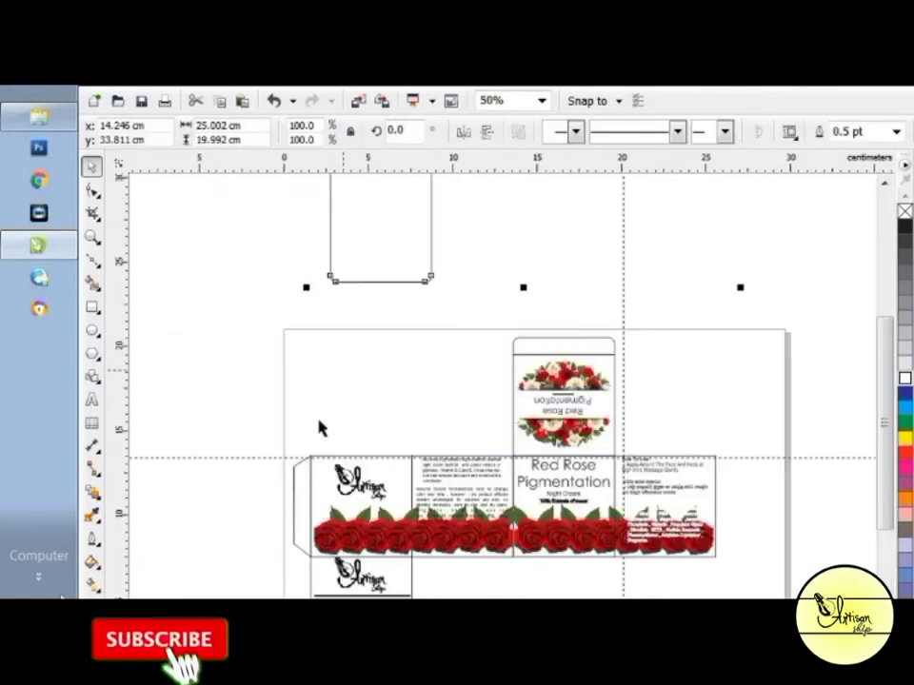
drag(379, 224, 360, 588)
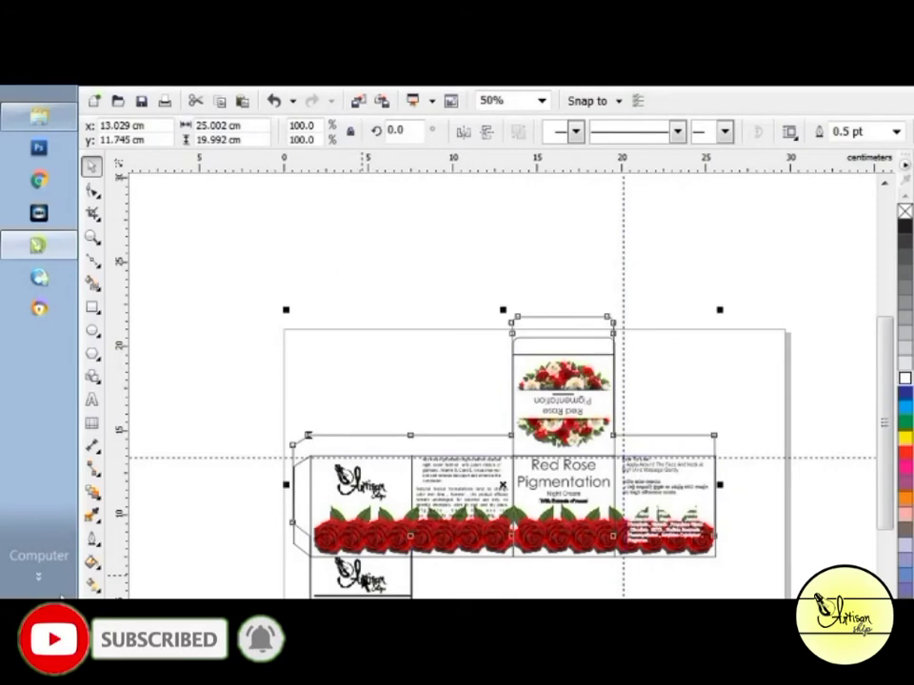
- Delete the original base panel and base flap shapes, leaving the full box outline around the manufacturer details
scroll(292, 507, up, 2)
scroll(292, 507, up, 2)
scroll(296, 516, down, 5)
scroll(504, 498, up, 4)
scroll(537, 495, down, 3)
drag(885, 481, 885, 522)
click(474, 567)
click(202, 600)
key(Delete)
scroll(230, 594, up, 1)
click(241, 590)
key(Delete)
scroll(241, 591, down, 1)
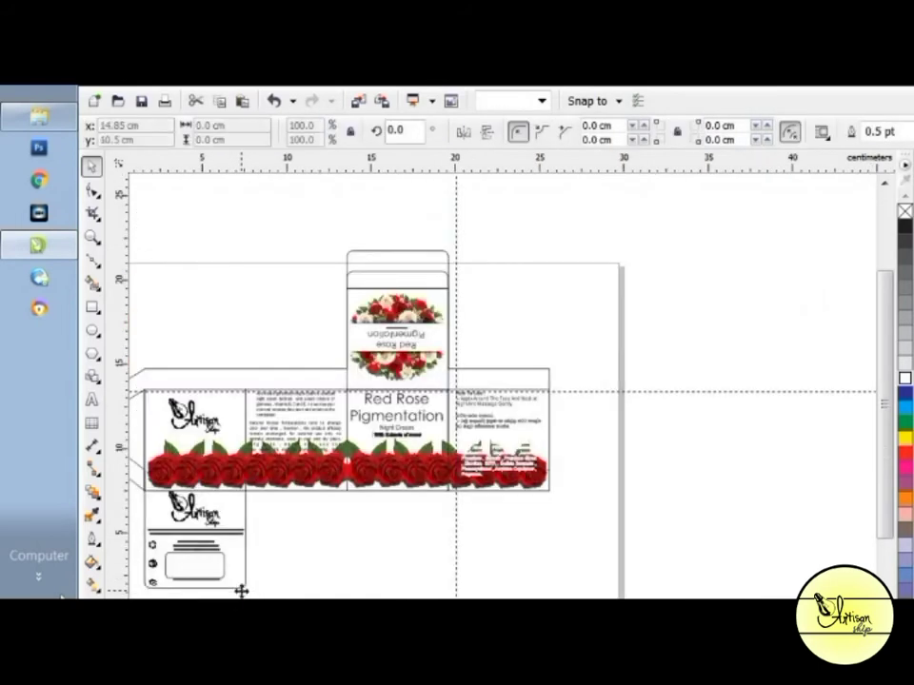
- Move the full box outline down toward the edges of the original box faces
scroll(503, 385, left, 3)
scroll(502, 385, right, 1)
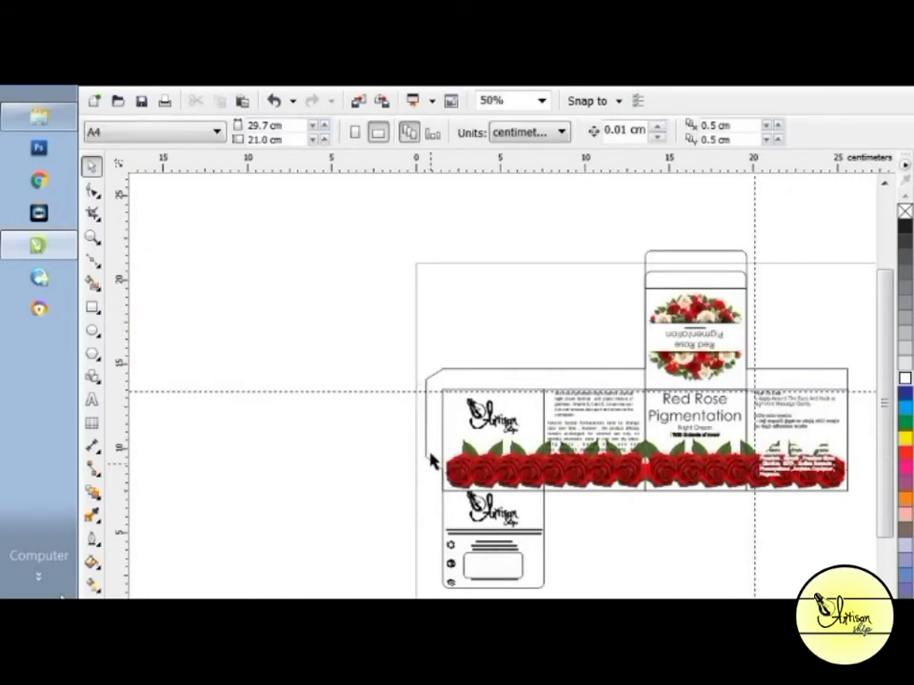
click(431, 436)
key(Down)
key(Down)
key(Down)
key(Down)
key(Down)
key(Down)
key(Down)
key(Down)
key(Down)
key(Down)
key(Down)
key(Down)
key(Down)
key(Down)
key(Down)
key(Down)
key(Down)
key(Down)
key(Down)
key(Down)
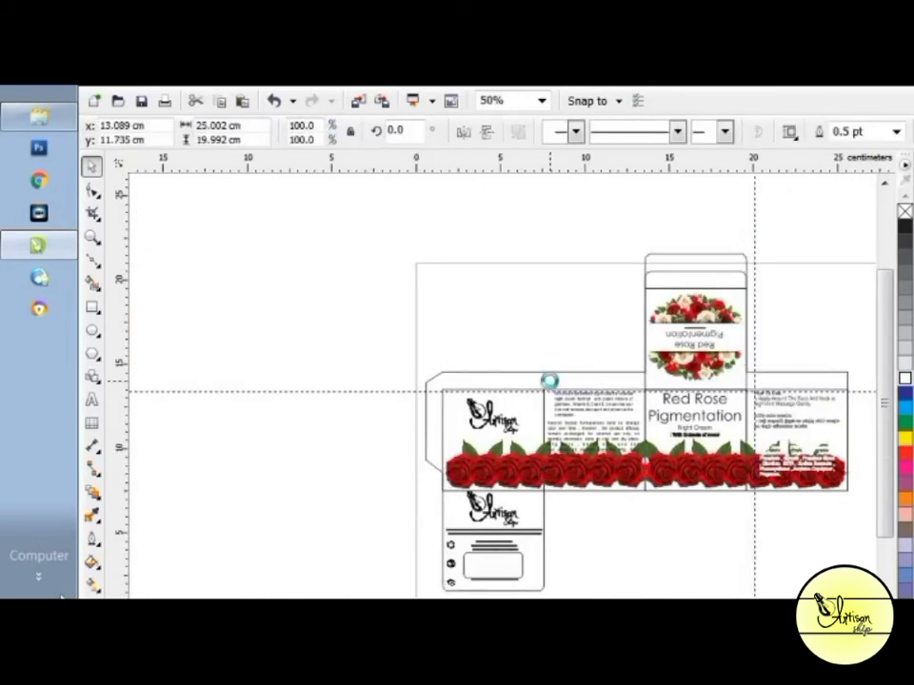
drag(432, 416, 432, 441)
- Delete the original face rectangle still lying behind the logo and rose artwork
click(555, 311)
scroll(557, 308, up, 1)
click(454, 481)
key(Delete)
scroll(501, 385, right, 3)
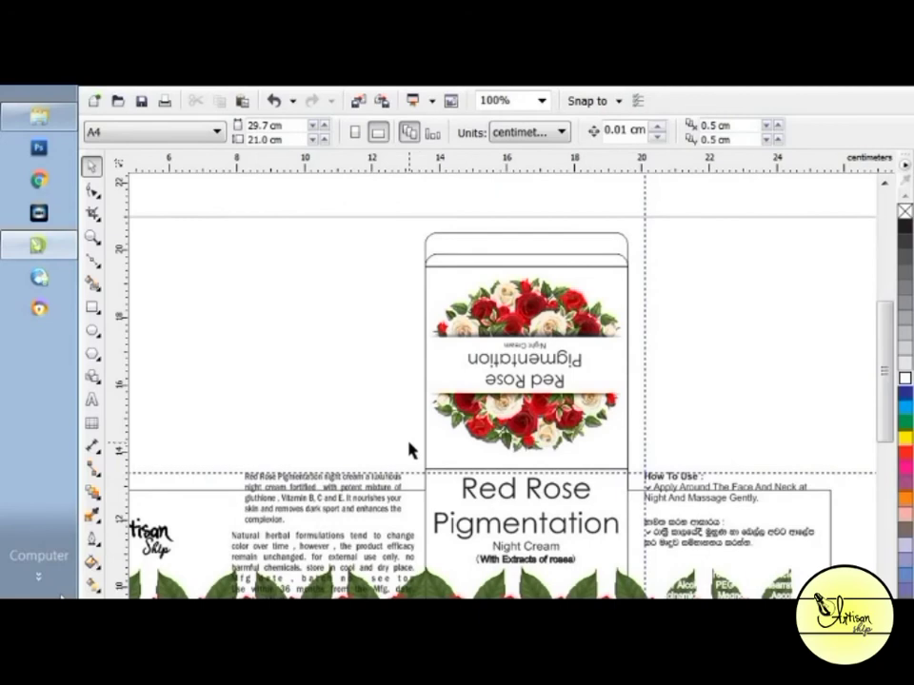
- Align the full box outline vertically with the original top panel and its flap
mouse_move(883, 414)
mouse_down()
mouse_move(883, 439)
mouse_move(883, 422)
mouse_up()
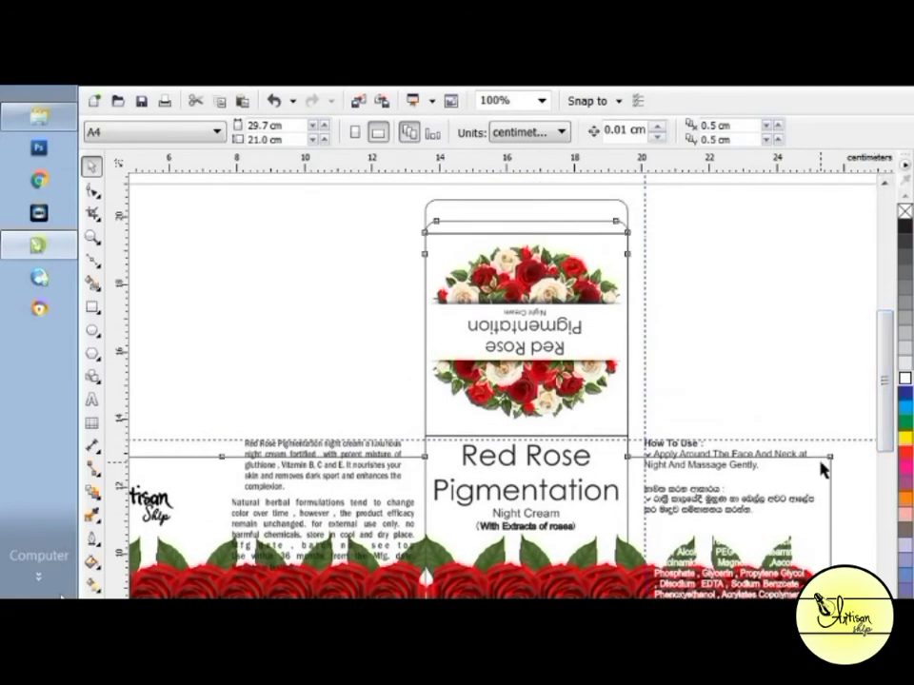
click(550, 211)
scroll(479, 194, up, 1)
scroll(479, 194, down, 2)
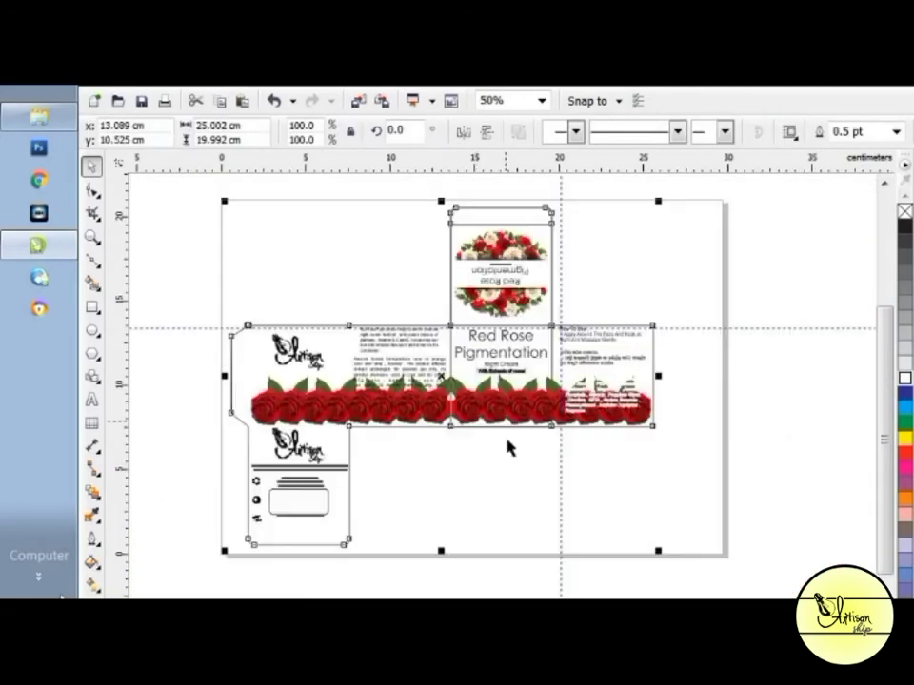
- Shift the full box outline sideways to the right, exposing the original top panel and flap shapes
scroll(239, 349, up, 1)
drag(451, 544, 477, 544)
scroll(477, 545, down, 1)
click(557, 404)
click(573, 401)
scroll(573, 401, up, 1)
click(531, 356)
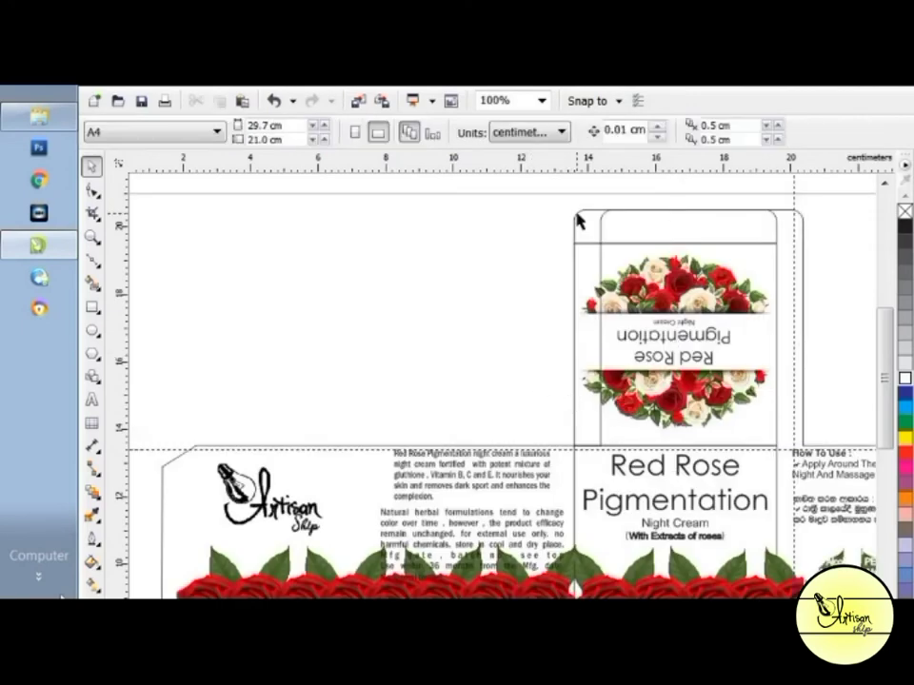
- Delete the original top flap shape above the inverted Red Rose Pigmentation panel
click(578, 445)
key(Delete)
click(573, 415)
key(Delete)
key(ctrl+z)
click(547, 416)
click(552, 230)
drag(552, 229, 569, 241)
key(ctrl+z)
double_click(583, 216)
key(Delete)
- Move the full box outline back left so it lines up with the original top panel's edges
click(600, 241)
key(Left)
key(Left)
drag(645, 211, 620, 210)
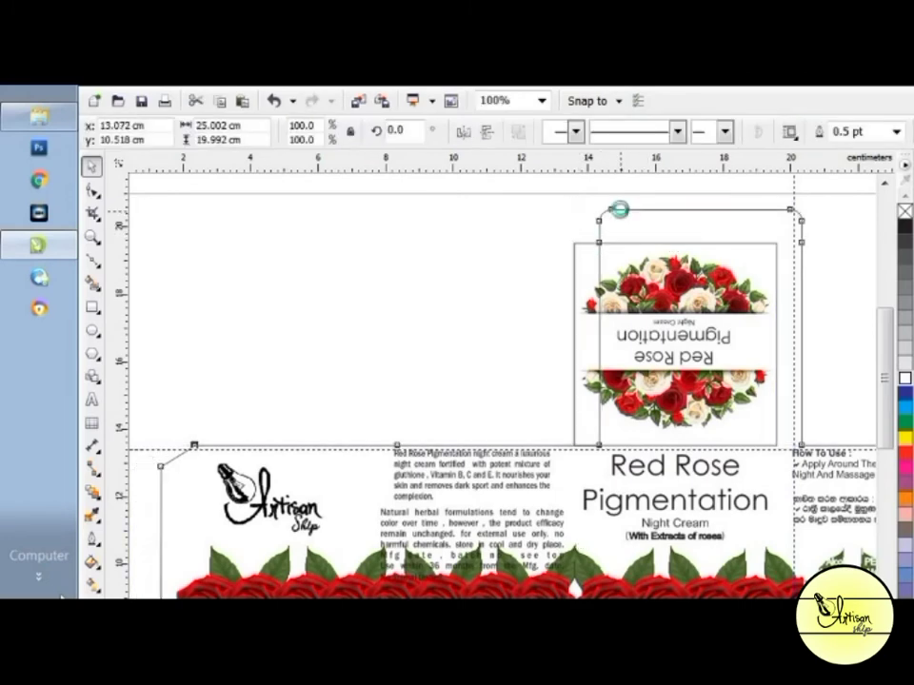
scroll(619, 210, up, 3)
scroll(612, 230, down, 4)
click(275, 327)
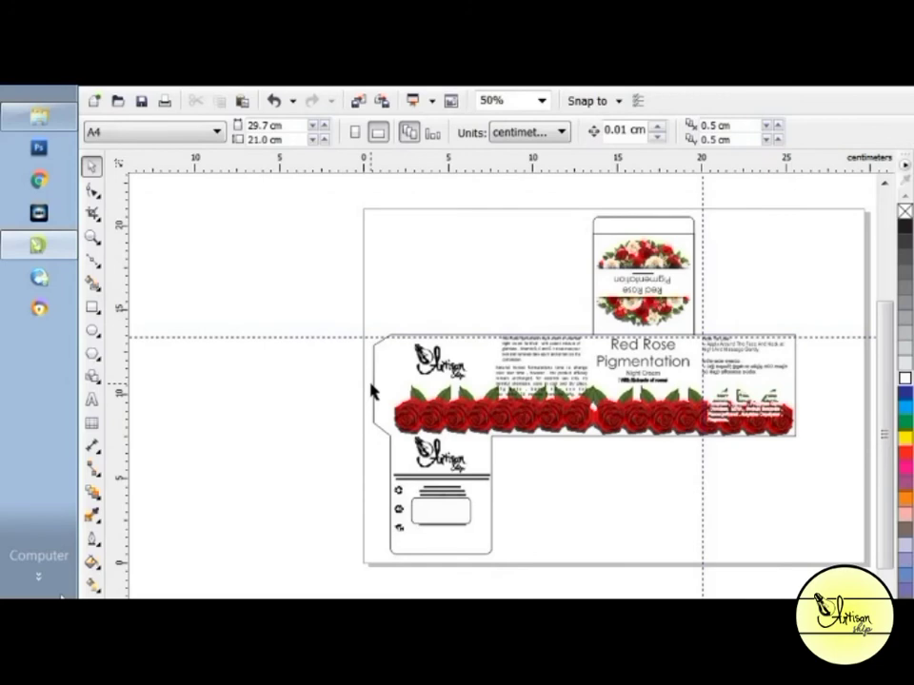
- Fill the full box outline with red and send it to the back of the layer
key(ctrl+a)
click(905, 455)
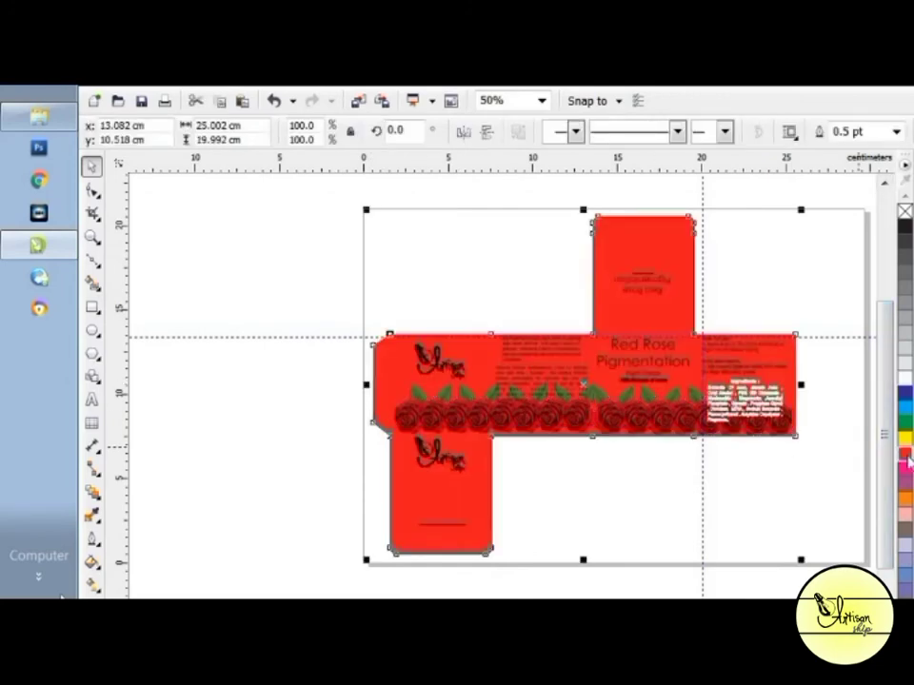
click(348, 401)
right_click(373, 390)
mouse_move(419, 296)
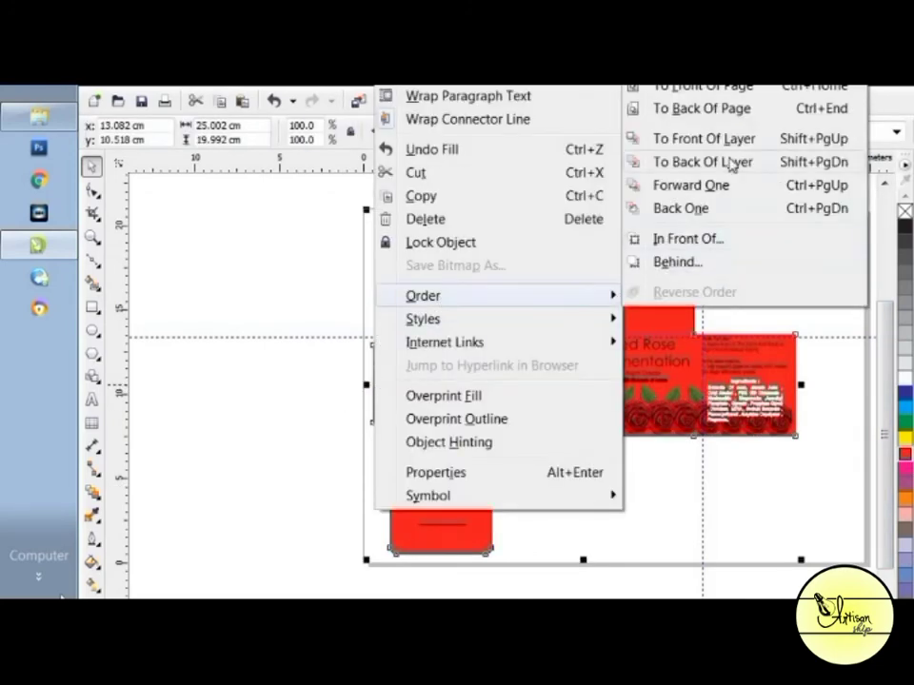
click(700, 163)
click(752, 500)
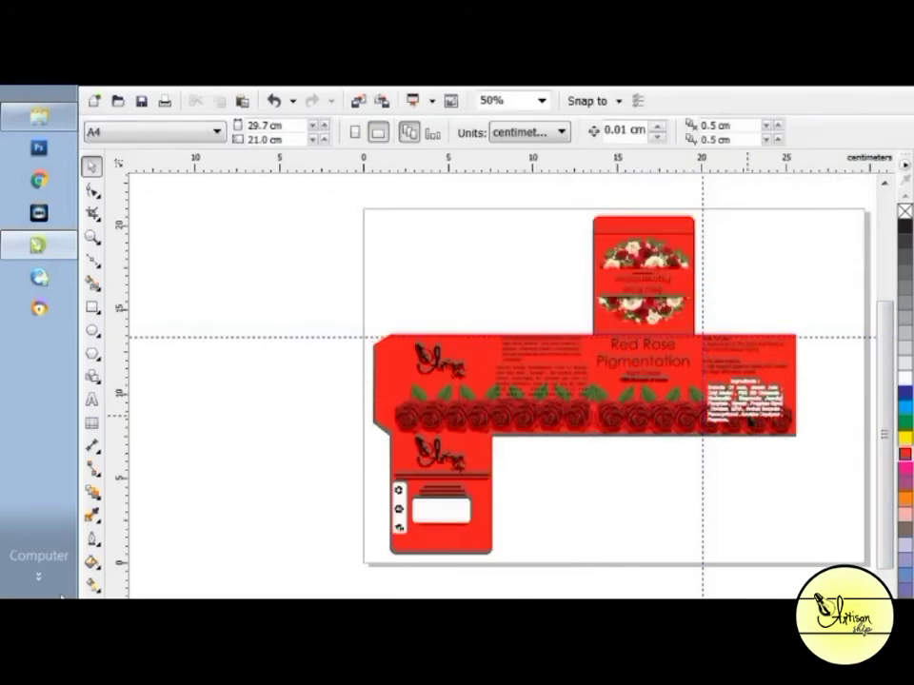
- Change the box outline's uniform fill to the lighter red C2 M76 Y51 K0 using the CMYK model
click(905, 454)
click(526, 493)
click(481, 535)
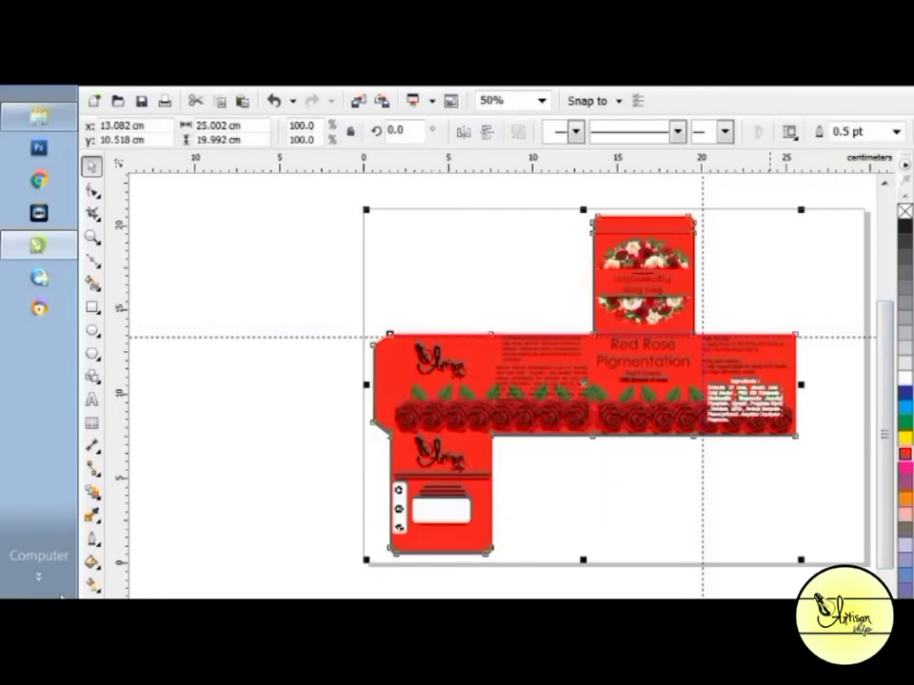
key(shift+F11)
click(368, 322)
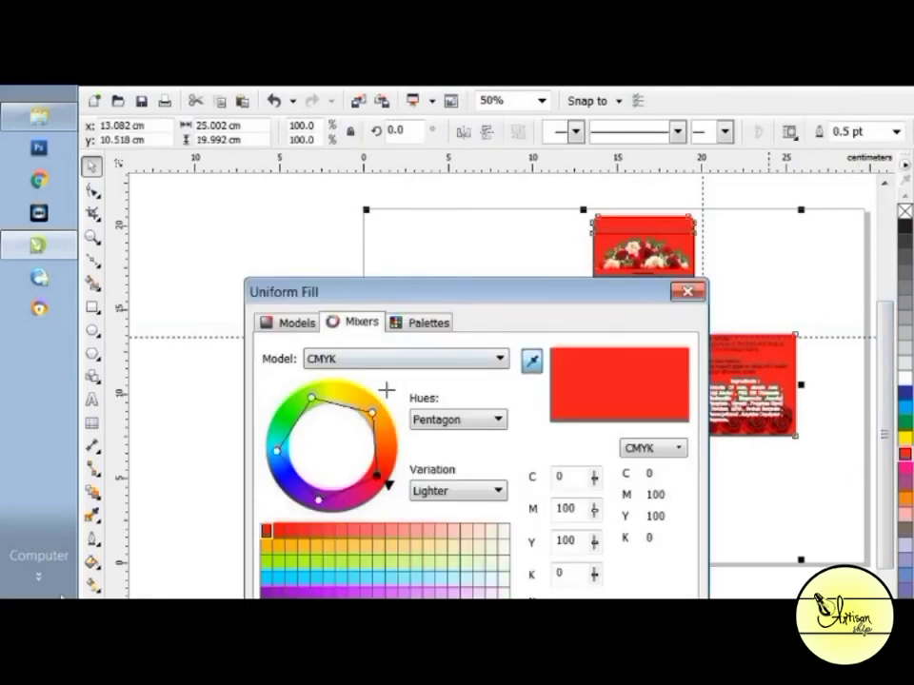
click(297, 323)
click(384, 400)
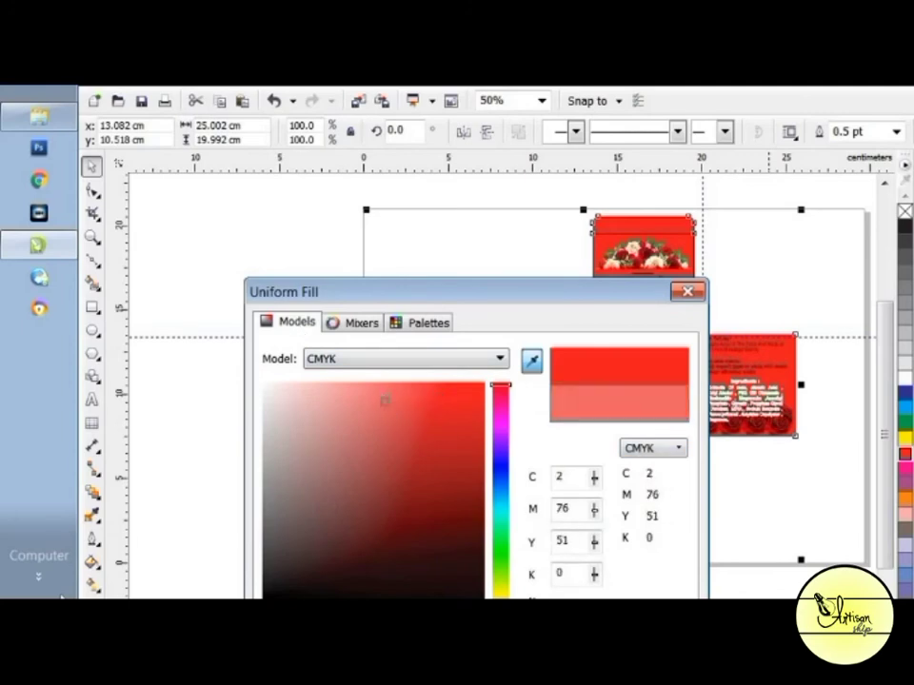
key(Return)
click(332, 448)
- Draw a 6 cm wide, 1 cm high rectangle across the base panel's bottom end, below the Made In Sri Lanka text
scroll(332, 447, up, 1)
scroll(514, 597, up, 1)
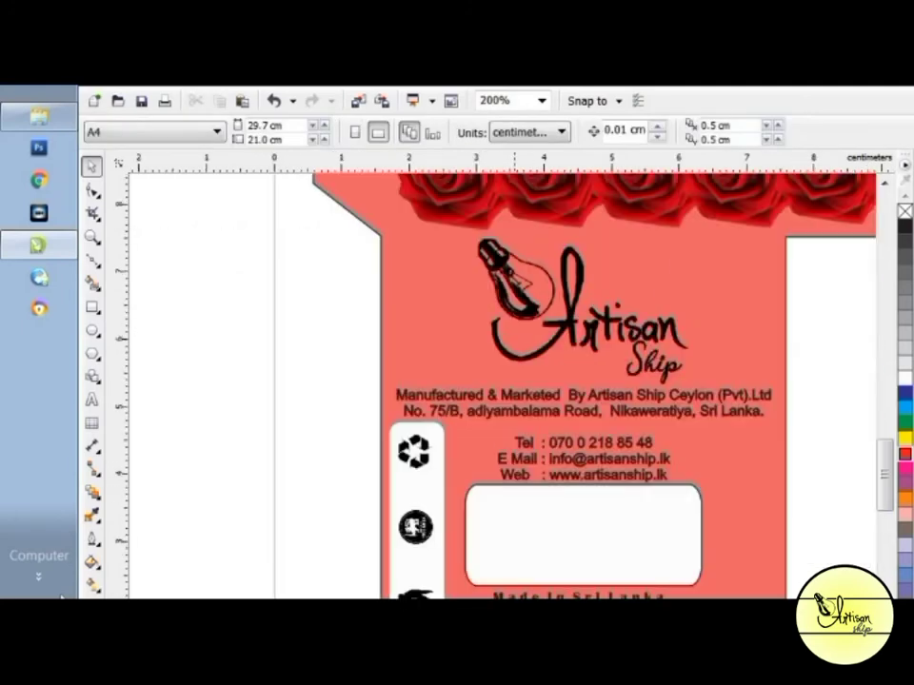
drag(885, 473, 885, 492)
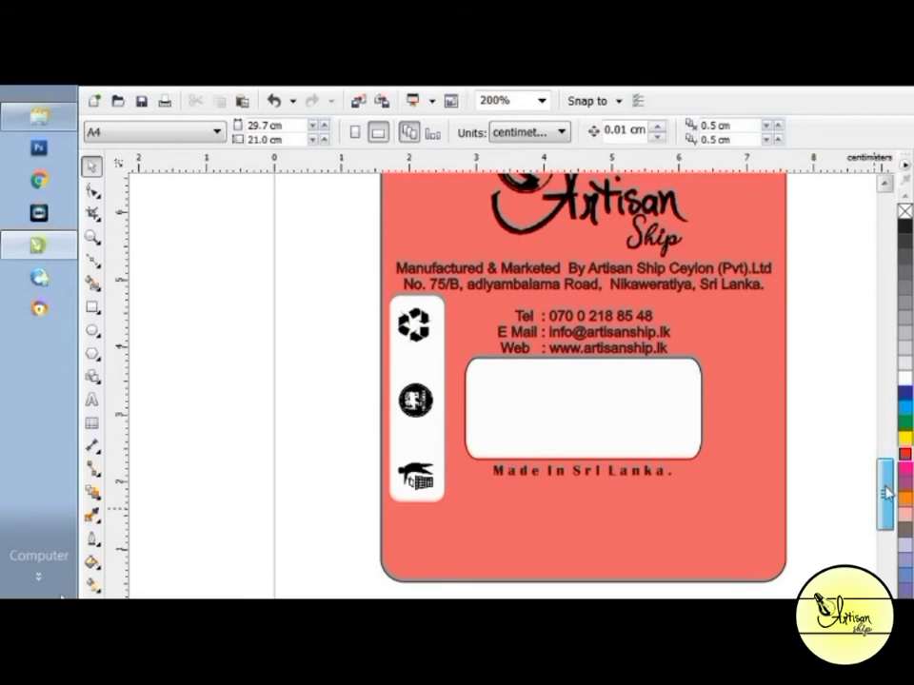
click(92, 306)
mouse_move(380, 560)
mouse_down()
mouse_move(795, 499)
mouse_move(757, 511)
mouse_up()
scroll(804, 533, up, 1)
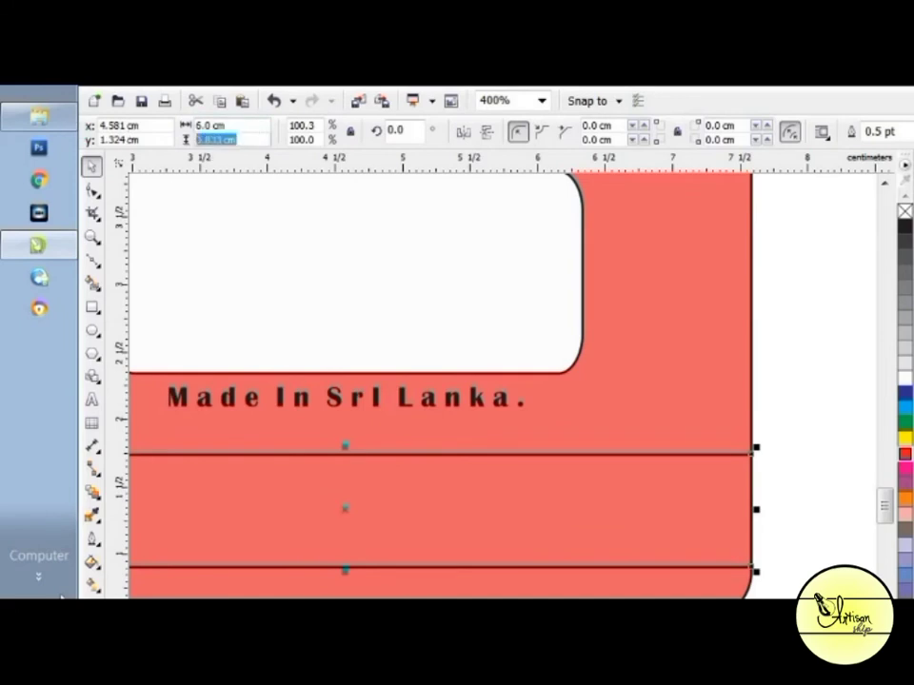
text(1)
key(Return)
key(Down)
key(Down)
scroll(776, 453, up, 2)
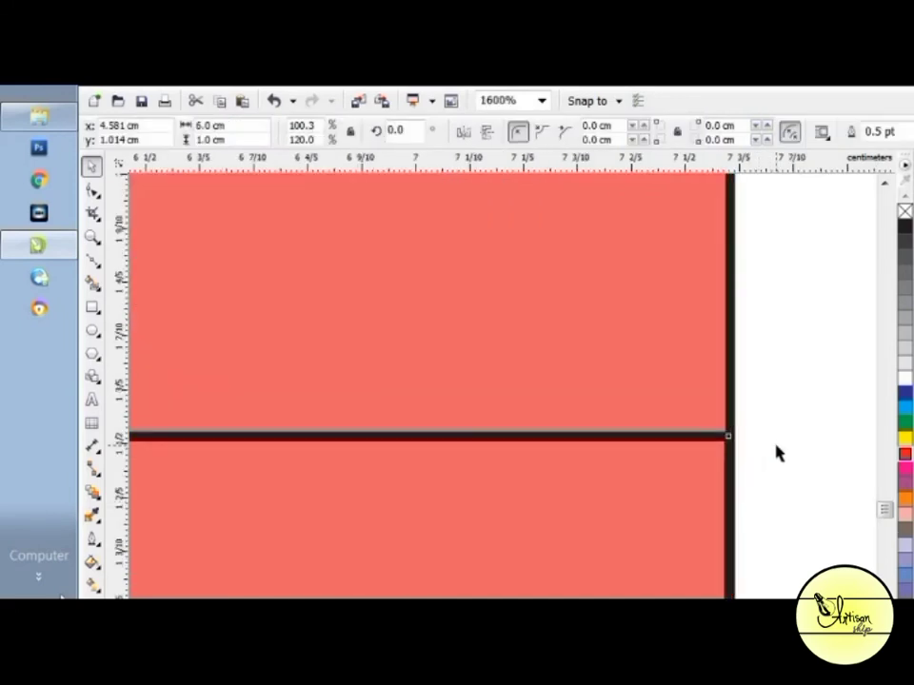
- Mark the base flap slits with 0.212 cm horizontal lines at both panel edges, level with the guide rectangle's upper side, and remove the rectangle
key(F5)
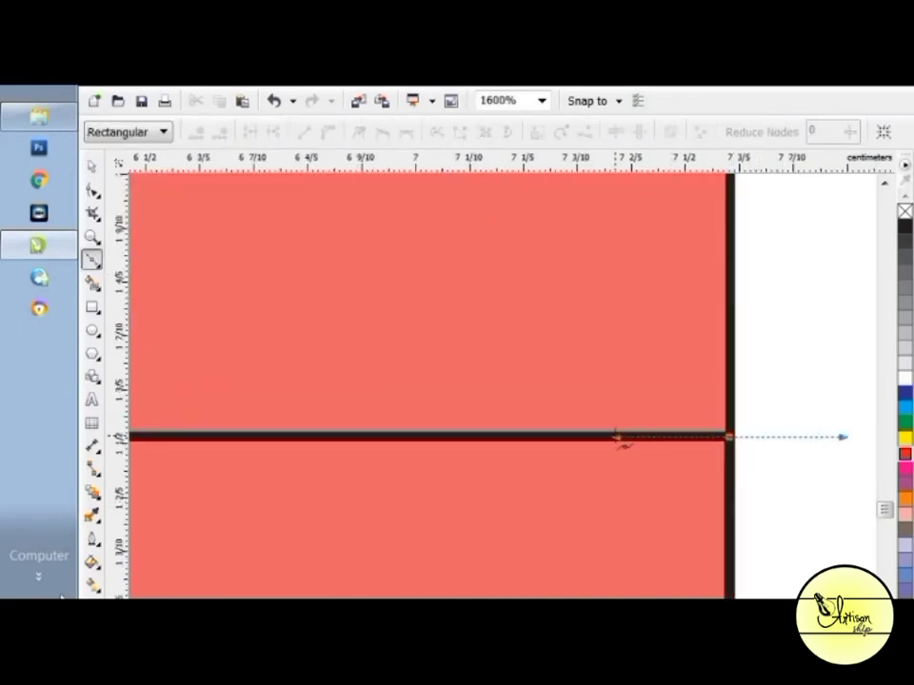
click(91, 169)
scroll(266, 321, down, 1)
scroll(501, 386, right, 3)
scroll(502, 385, left, 5)
click(627, 385)
click(697, 410)
click(614, 378)
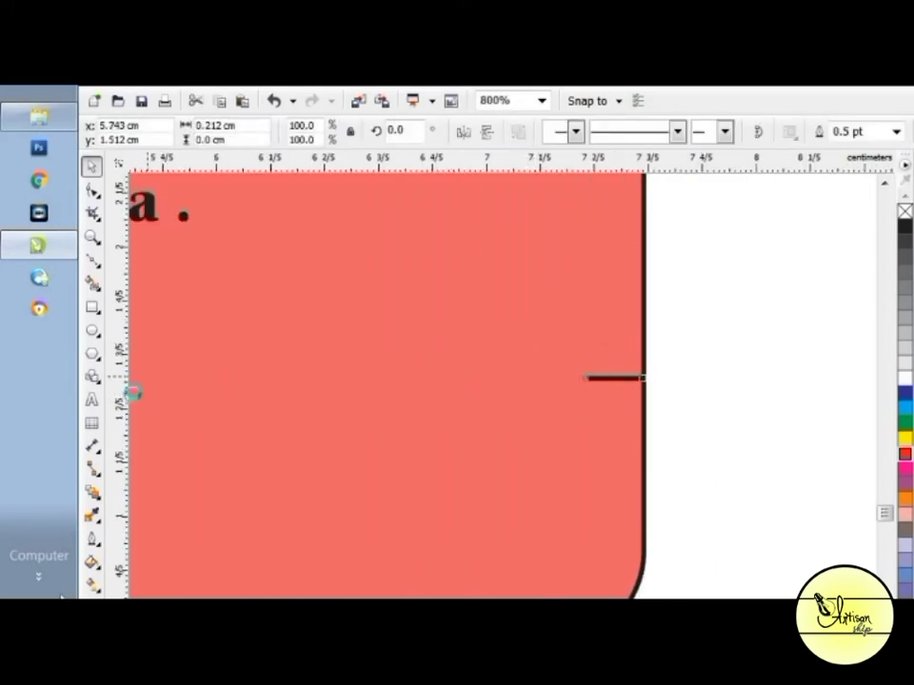
scroll(140, 397, left, 6)
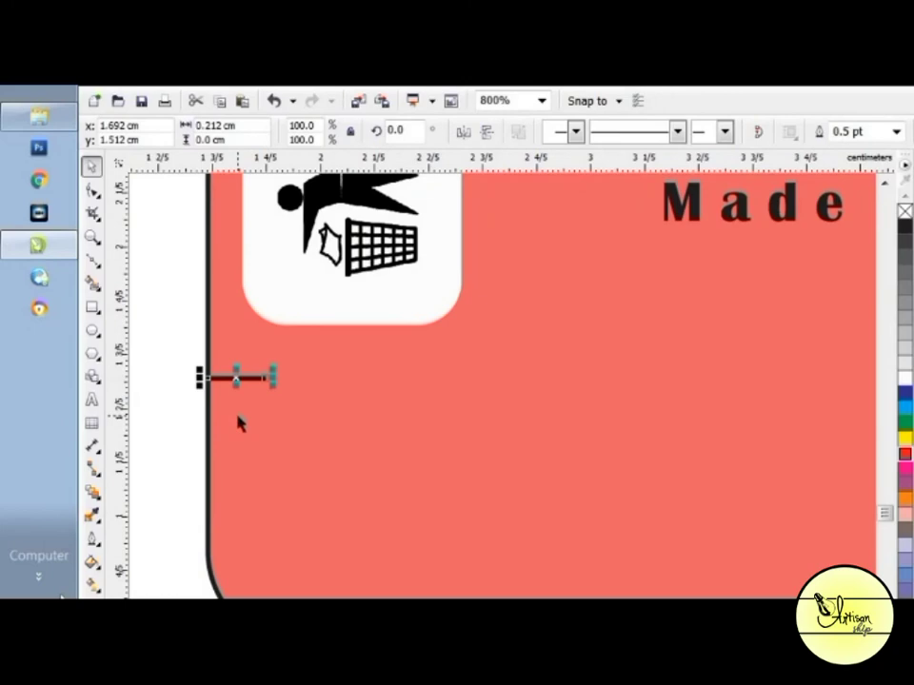
- Draw a diagonal line about 0.695 by 0.397 cm near the upper end of the glue flap and give it a dotted style
scroll(172, 402, down, 5)
scroll(282, 231, up, 2)
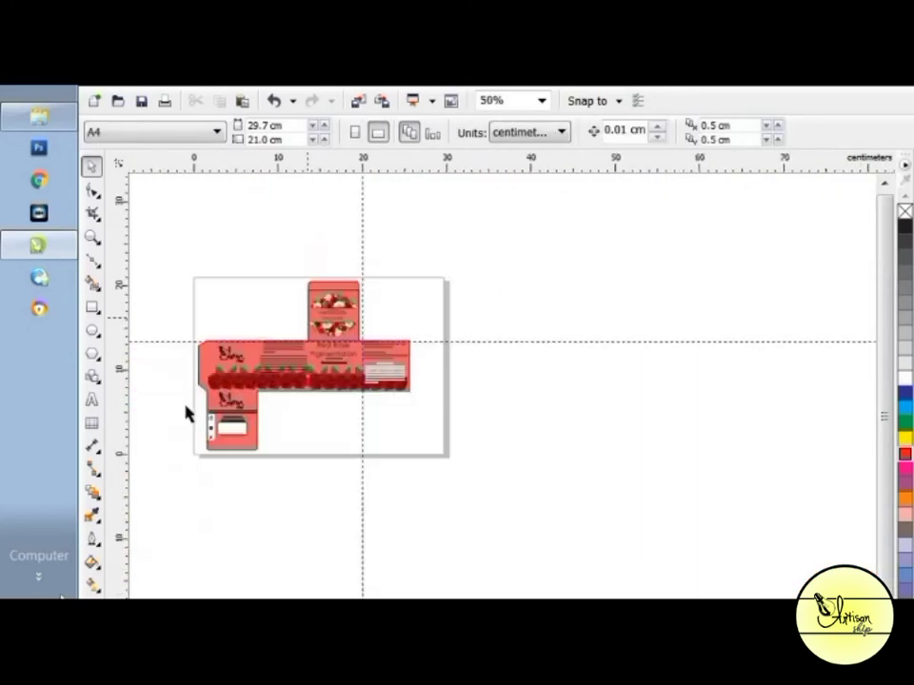
scroll(279, 360, up, 2)
key(F5)
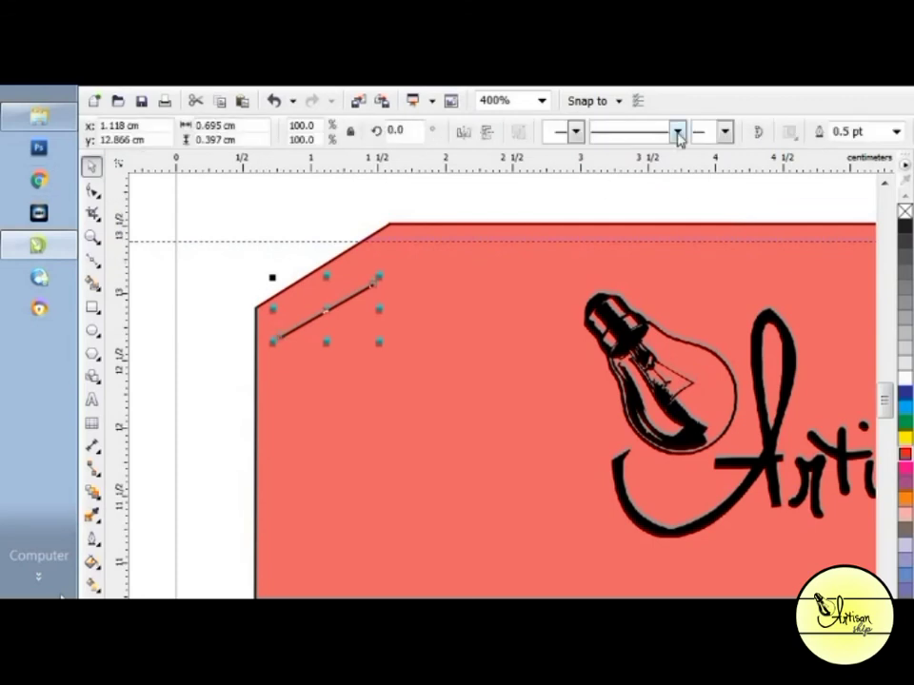
click(676, 129)
click(624, 266)
- Duplicate the dotted diagonal line at even spacing down the glue flap to hatch the gluing area
scroll(321, 267, down, 1)
click(321, 292)
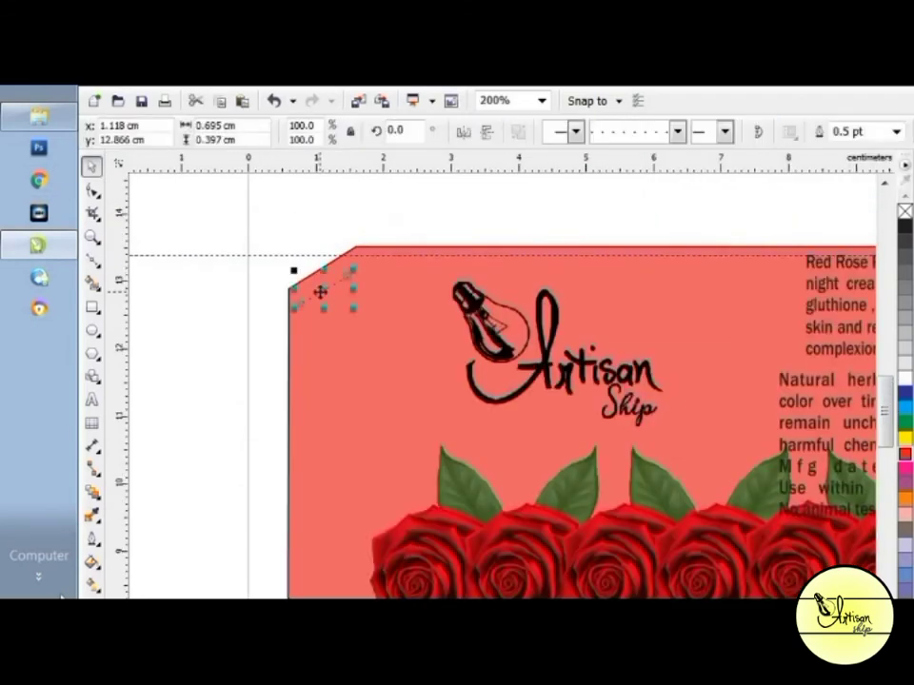
drag(350, 335, 354, 341)
drag(324, 301, 324, 345)
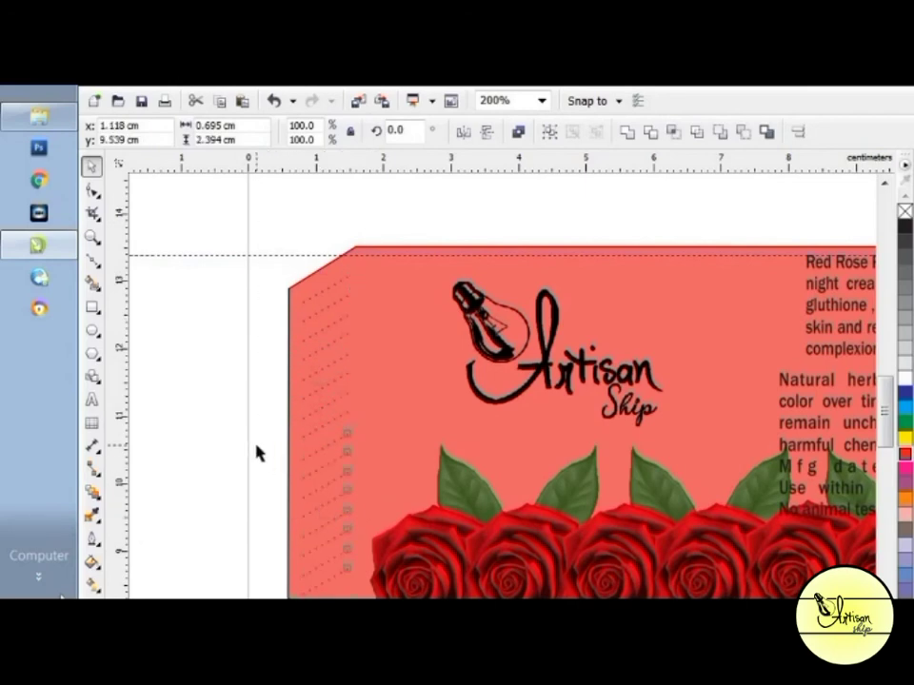
scroll(257, 454, down, 2)
scroll(549, 352, up, 1)
scroll(550, 352, down, 1)
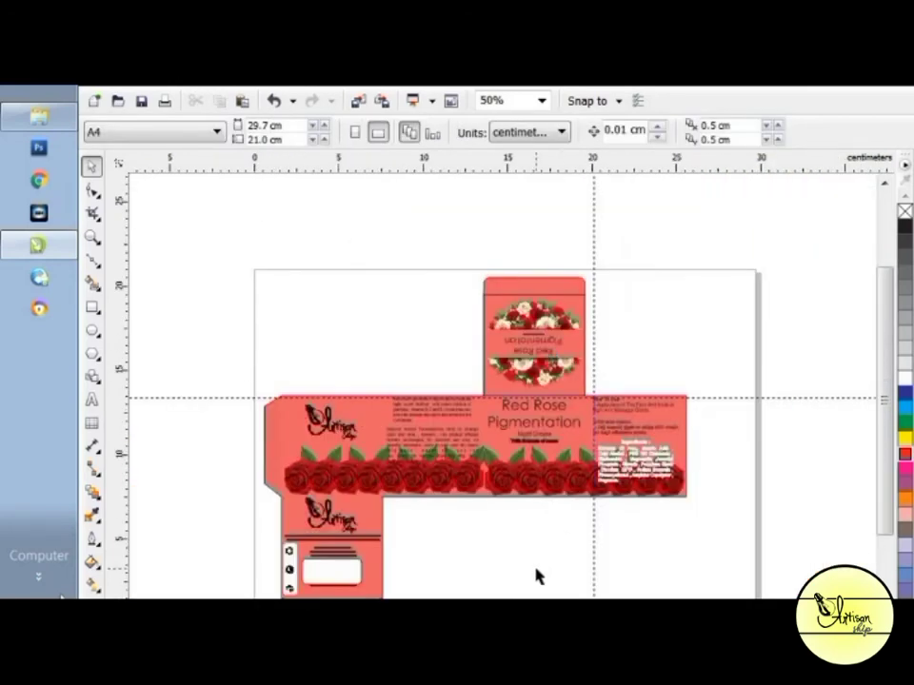
- Save the drawing as Red Rose Cream.cdr in CorelDRAW format in the Red Rose folder on the desktop
click(95, 86)
click(152, 187)
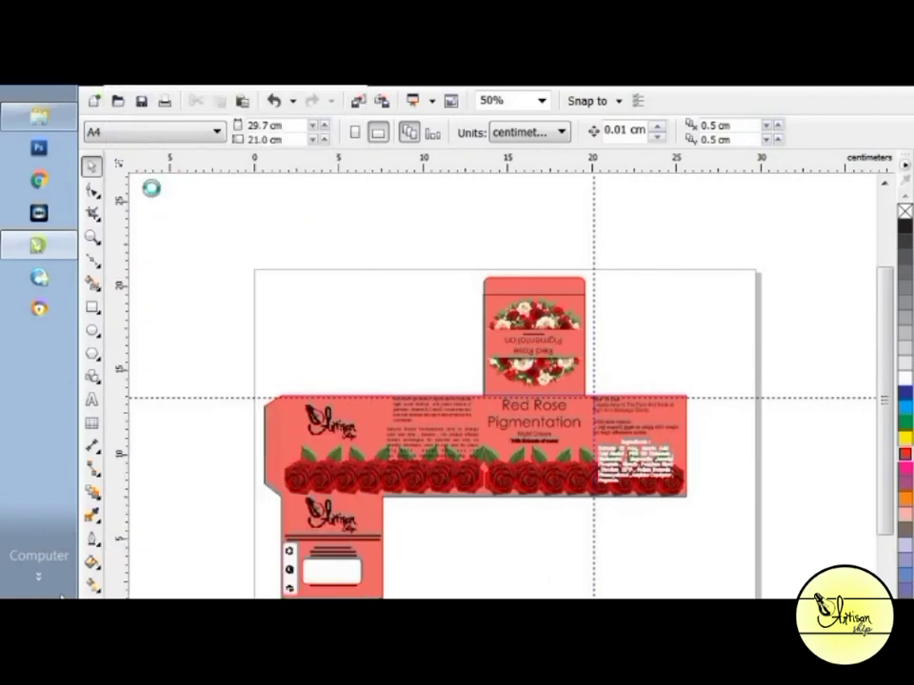
drag(288, 335, 287, 243)
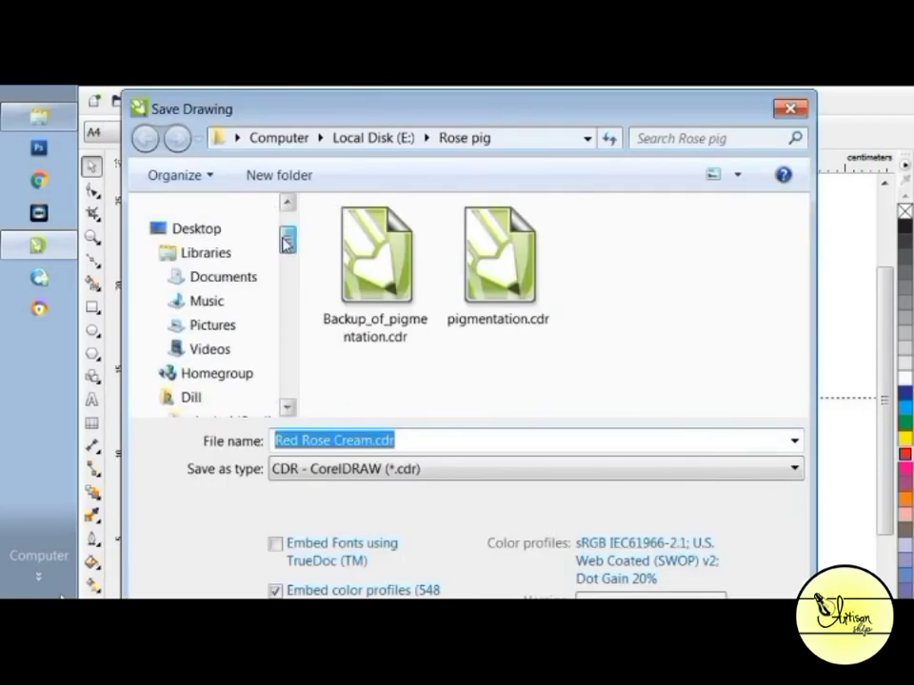
click(196, 228)
scroll(671, 351, down, 3)
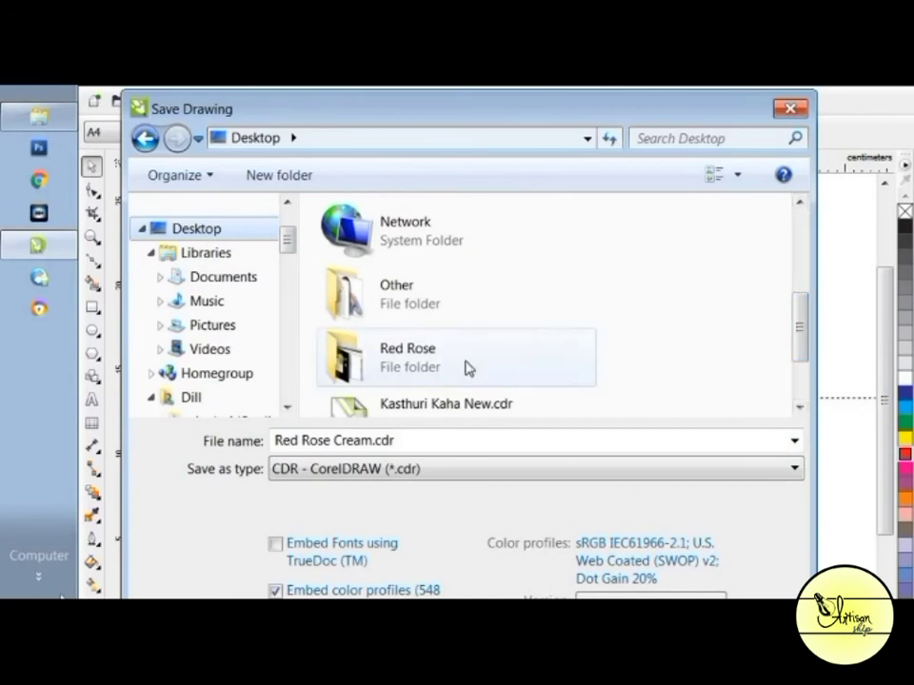
double_click(671, 351)
click(488, 479)
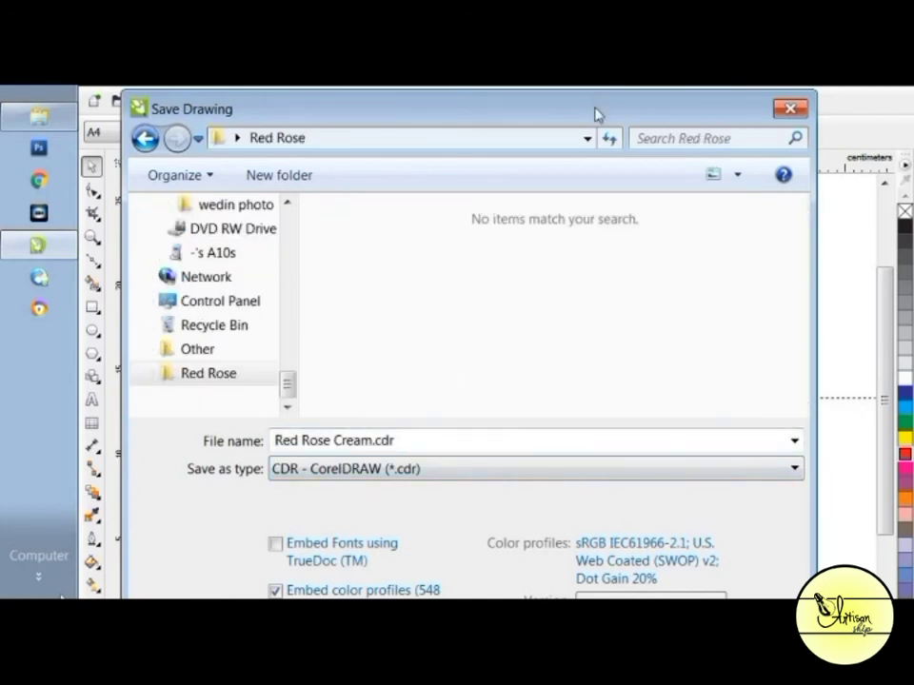
drag(593, 113, 587, 78)
key(Return)
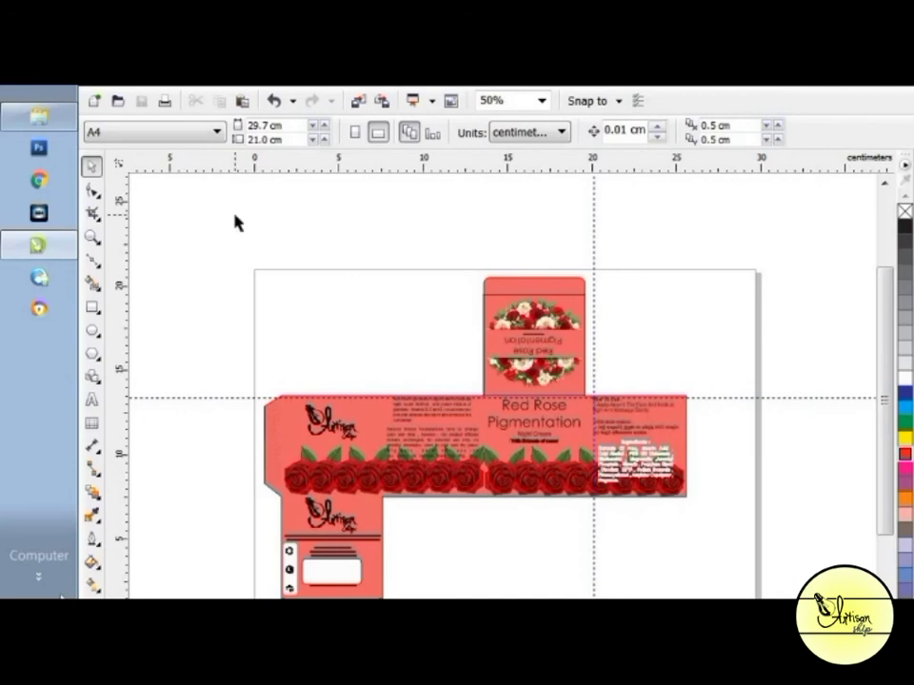
scroll(451, 447, up, 2)
scroll(451, 447, down, 2)
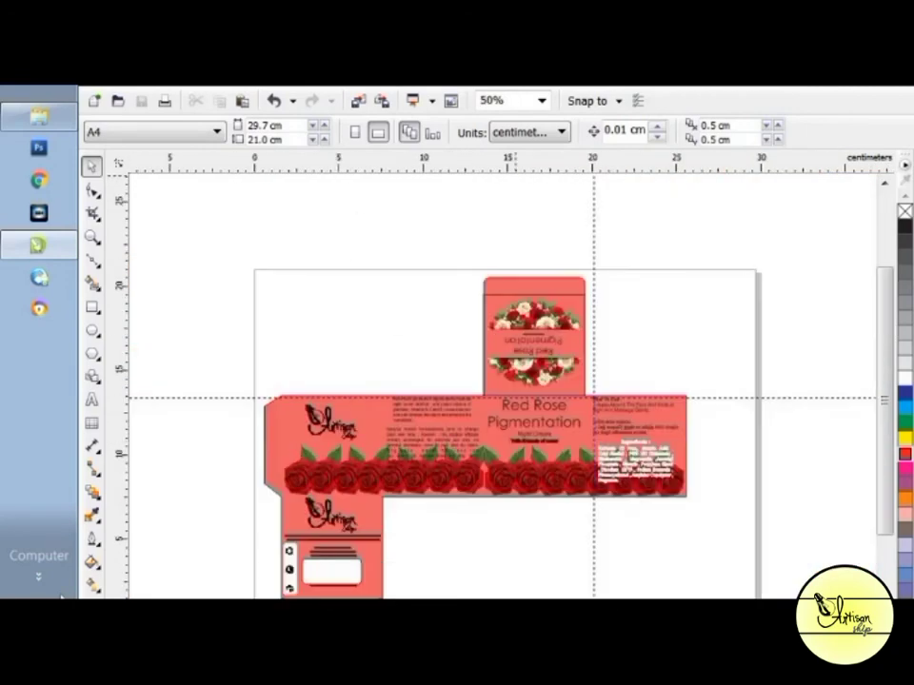